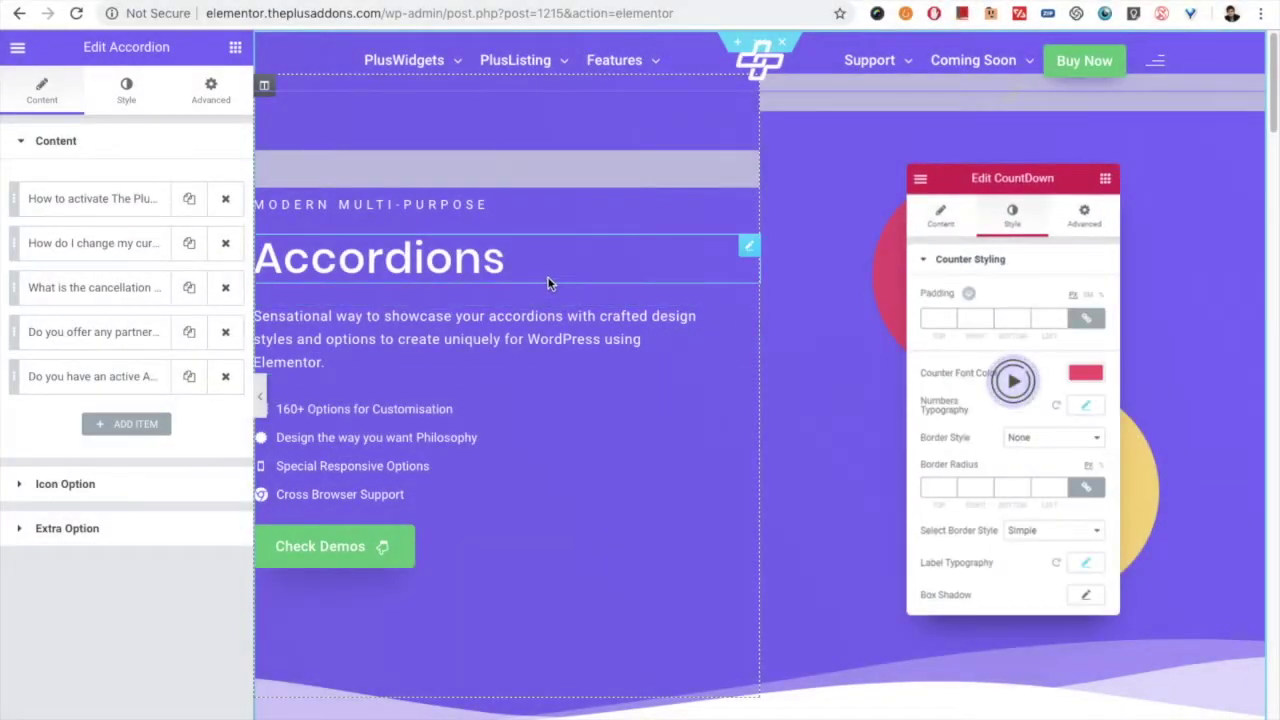
- Bring the page's accordion widget into view and look over its content items and option groups
{"action": "scroll", "coordinate": [545, 330], "scroll_direction": "down", "scroll_amount": 1}
{"action": "scroll", "coordinate": [545, 380], "scroll_direction": "down", "scroll_amount": 5}
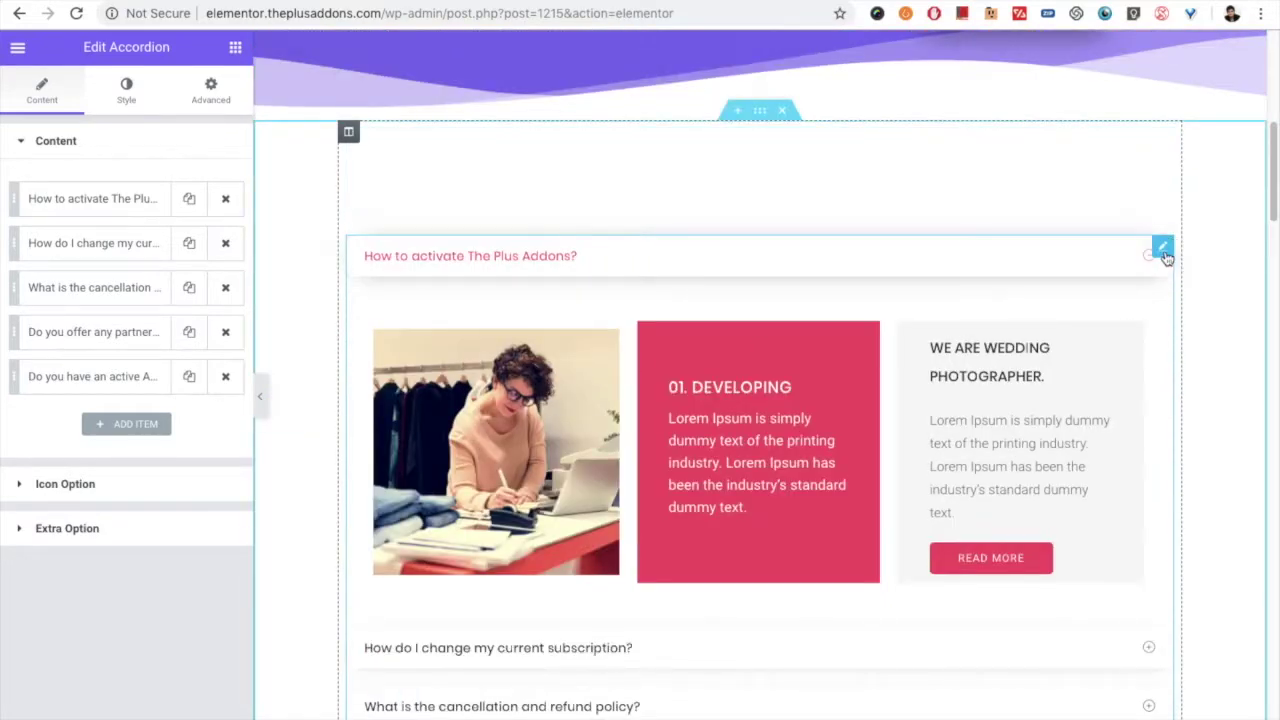
{"action": "left_click", "coordinate": [22, 143]}
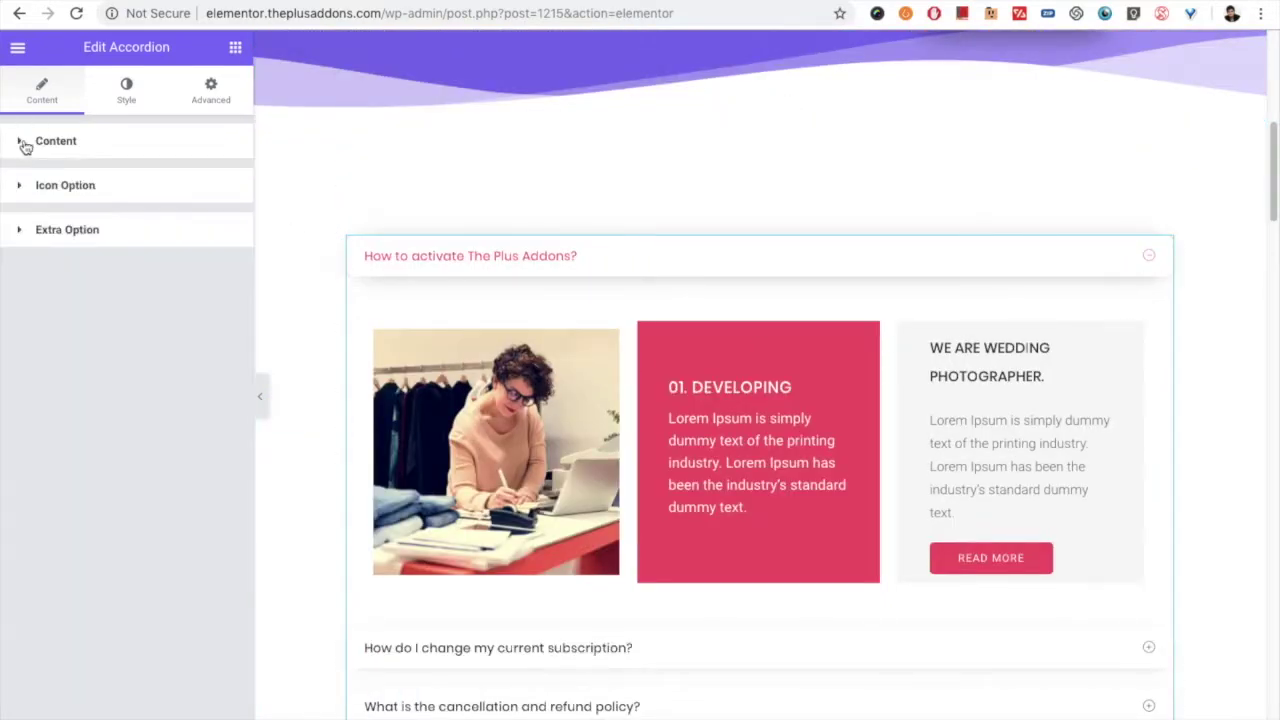
{"action": "left_click", "coordinate": [98, 143]}
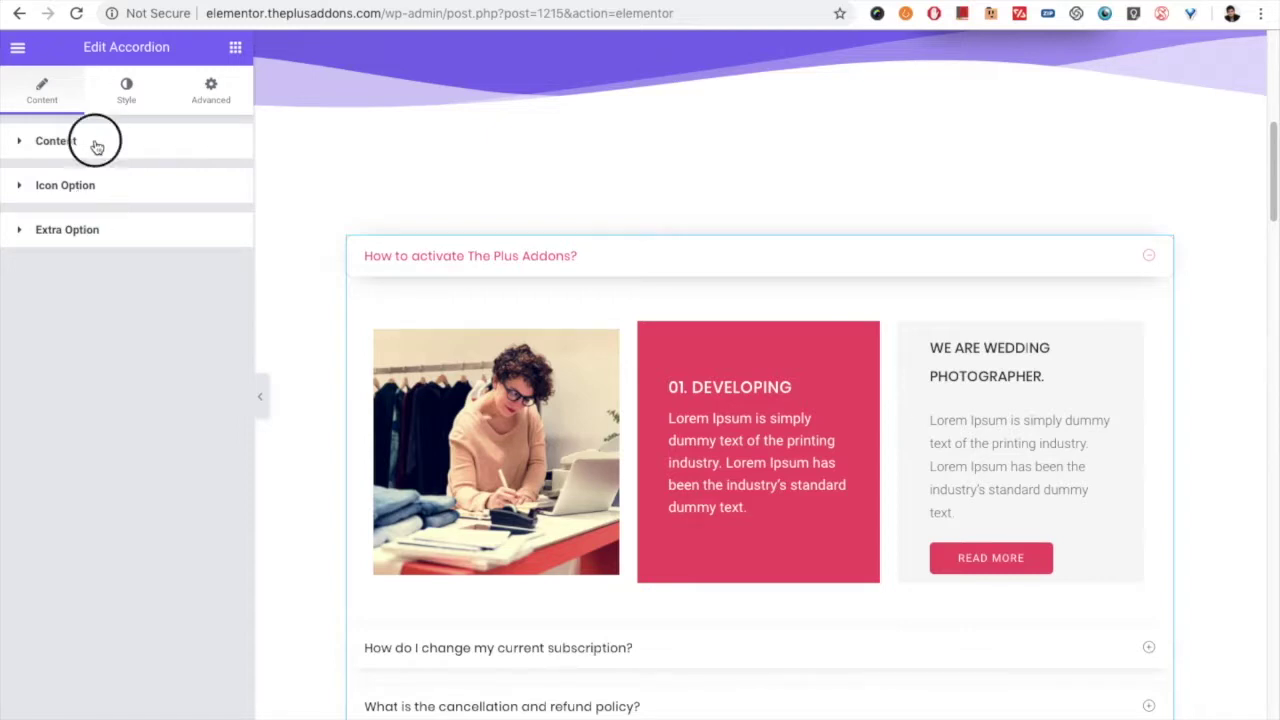
{"action": "left_click", "coordinate": [76, 486]}
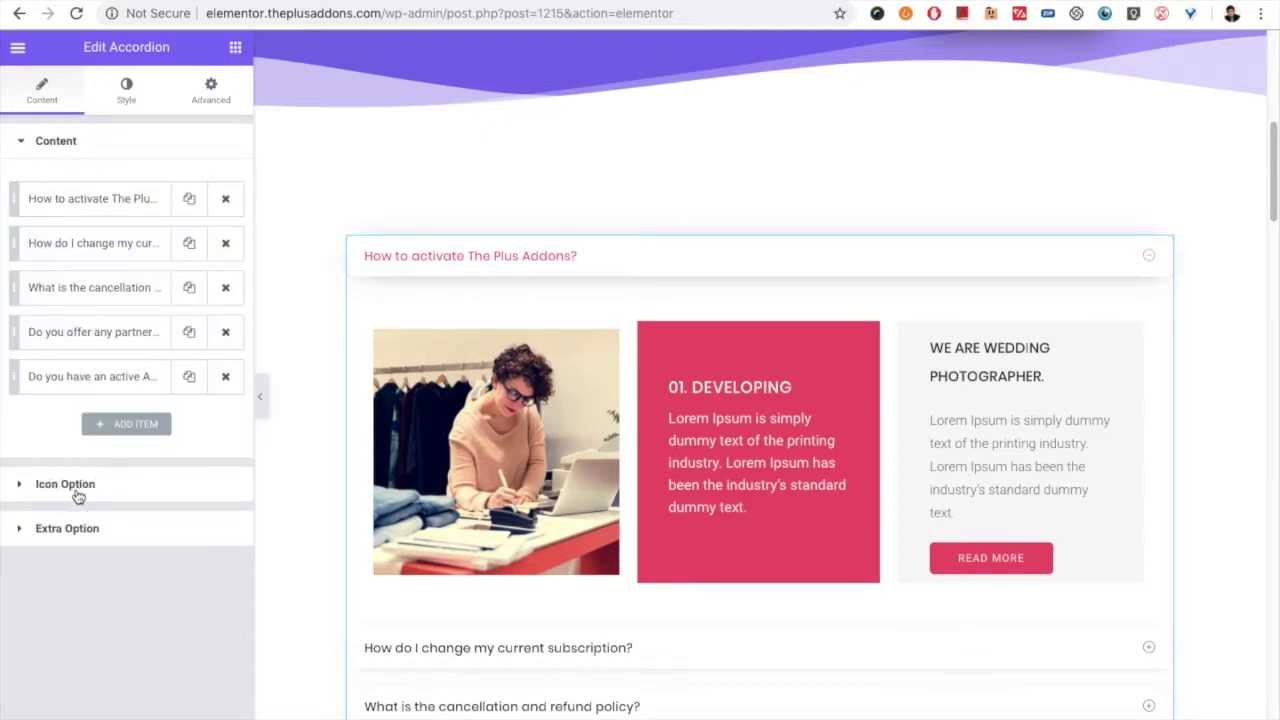
{"action": "left_click", "coordinate": [79, 444]}
{"action": "left_click", "coordinate": [76, 152]}
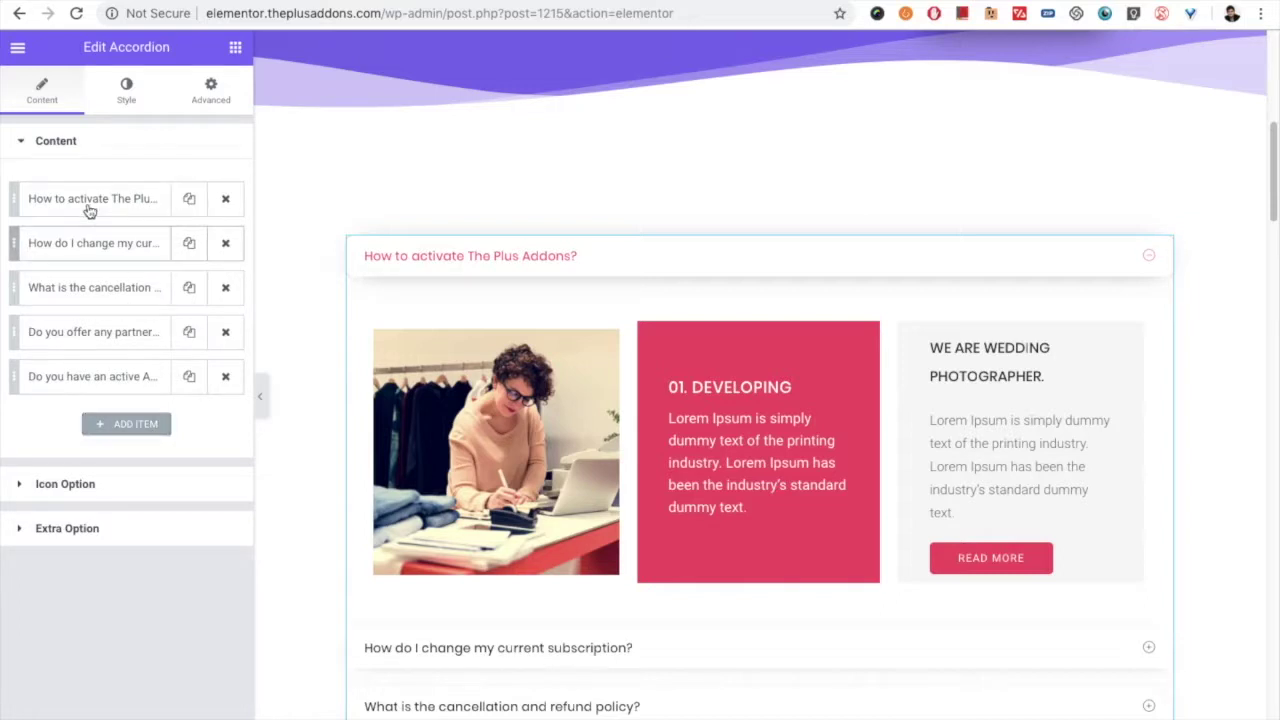
- Duplicate the "How do I change my current subscription?" accordion item and add a new blank item at the end
{"action": "left_click", "coordinate": [189, 242]}
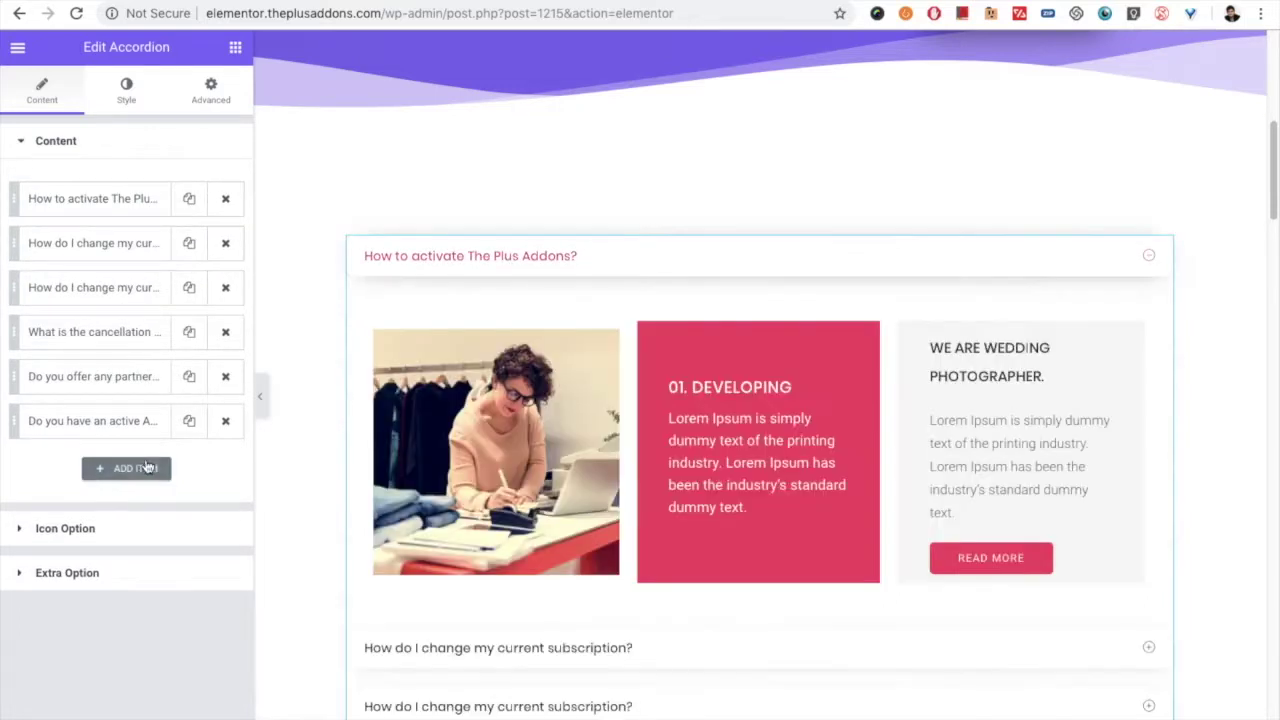
{"action": "left_click", "coordinate": [135, 467]}
{"action": "left_click", "coordinate": [123, 468]}
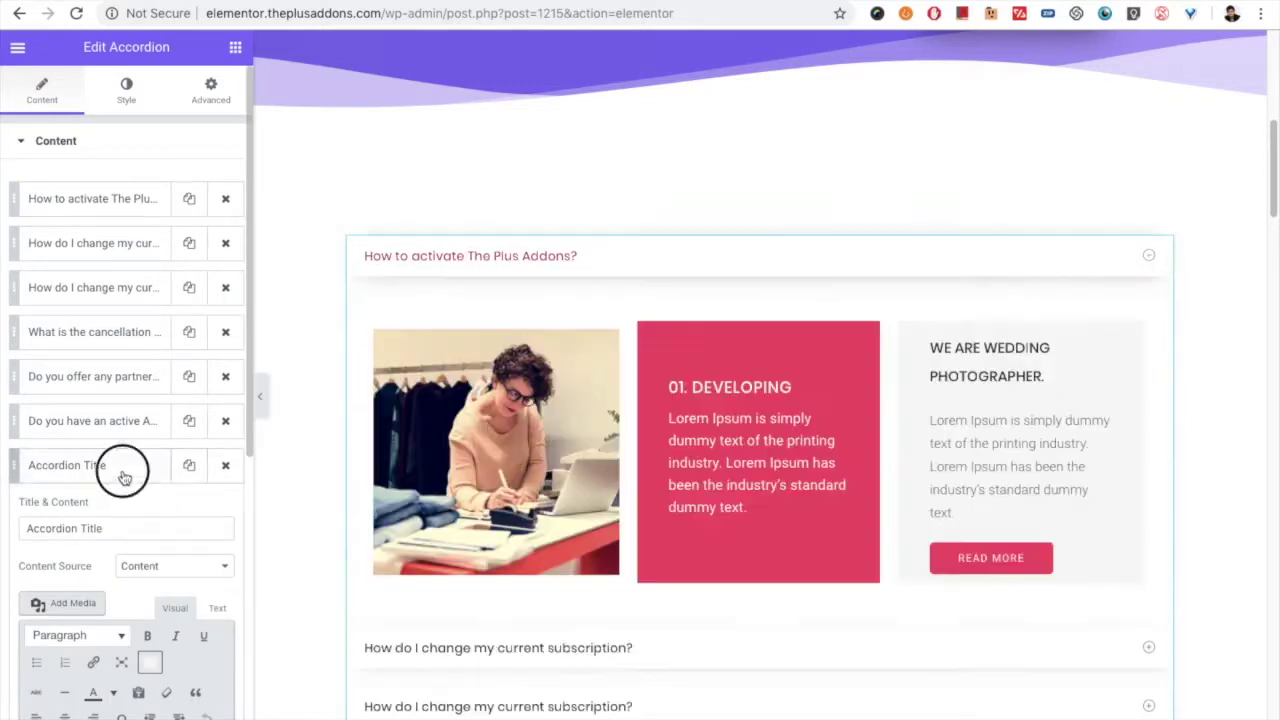
- Change the first accordion item's title to "How to activate The Plus Addons 1?"
{"action": "left_click", "coordinate": [86, 198]}
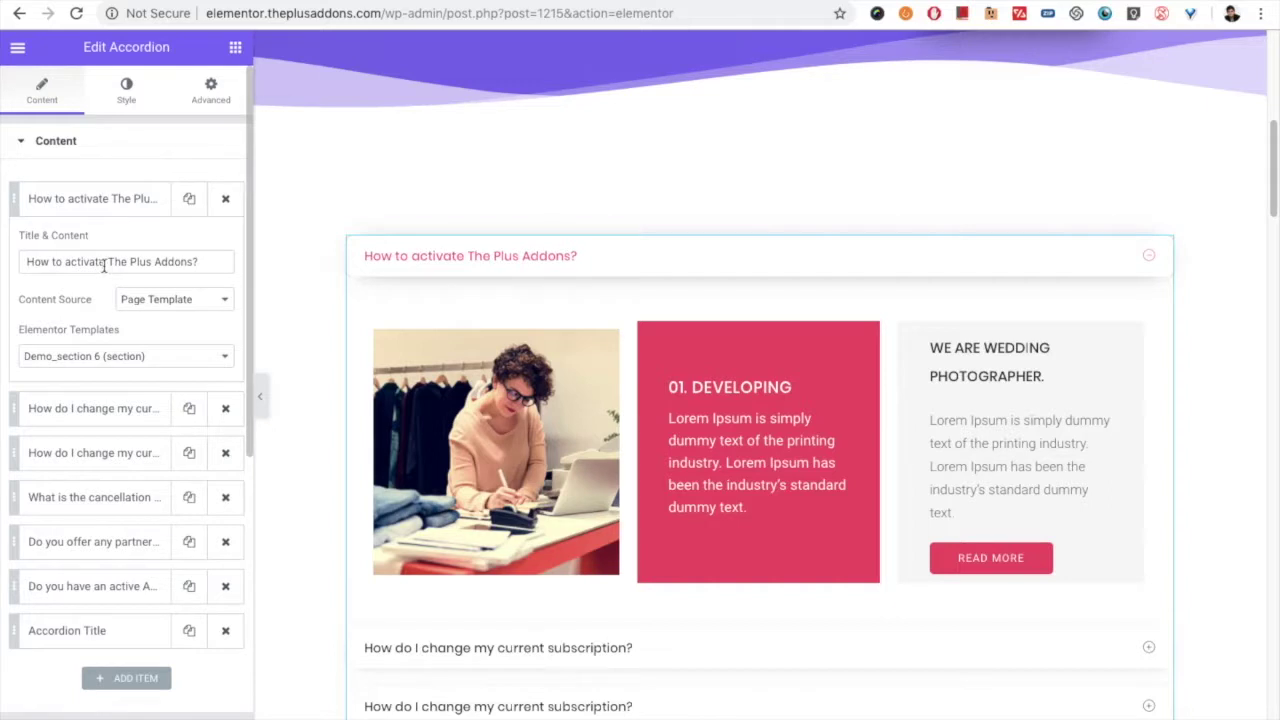
{"action": "triple_click", "coordinate": [58, 261]}
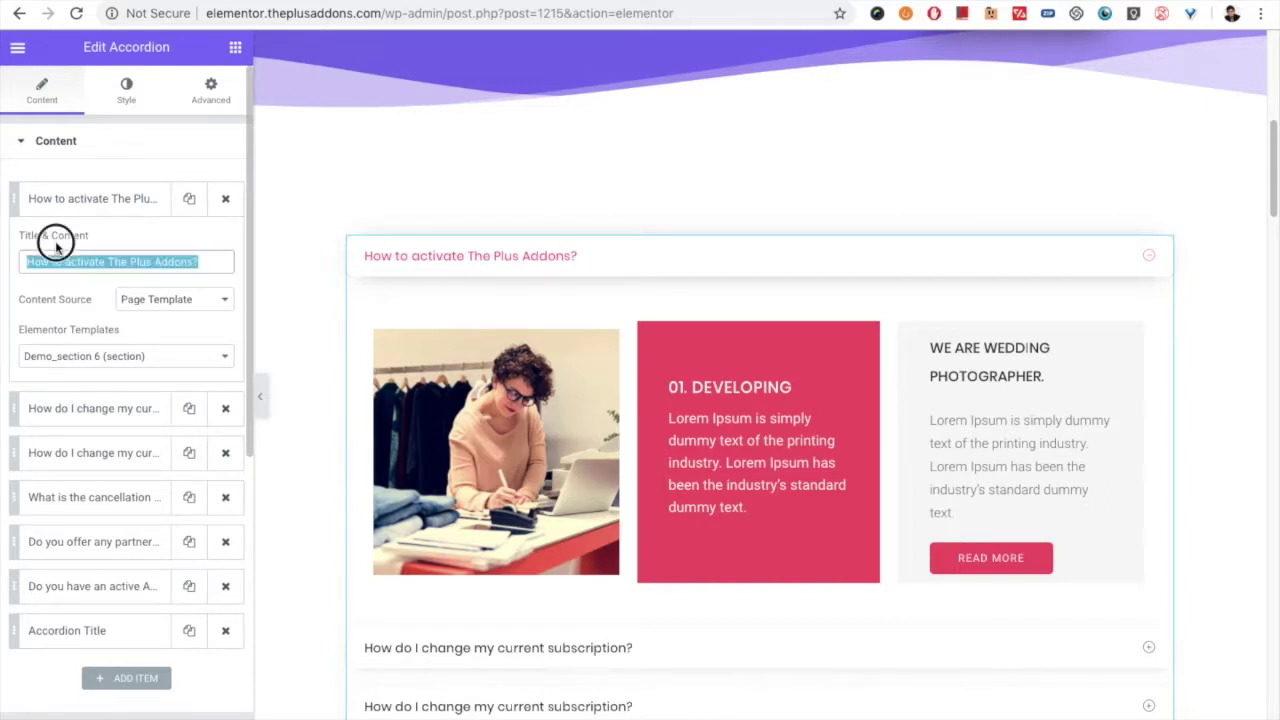
{"action": "scroll", "coordinate": [561, 322], "scroll_direction": "down", "scroll_amount": 1}
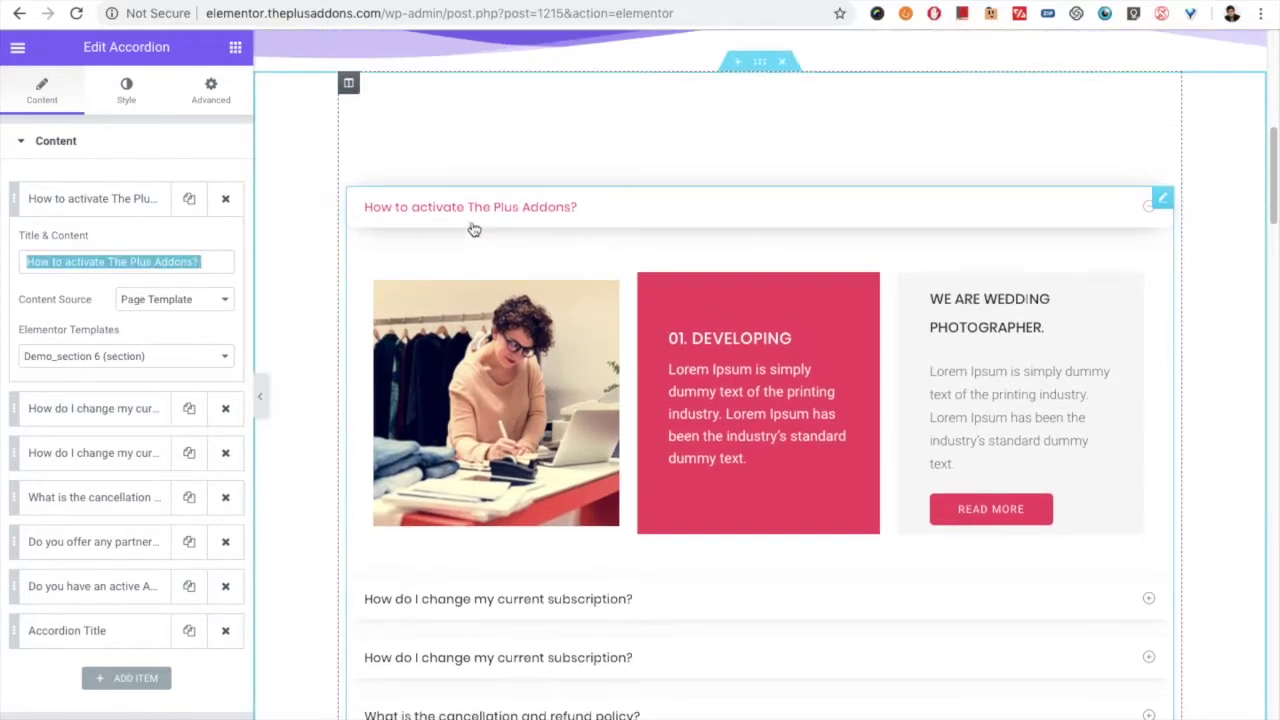
{"action": "left_click", "coordinate": [203, 262]}
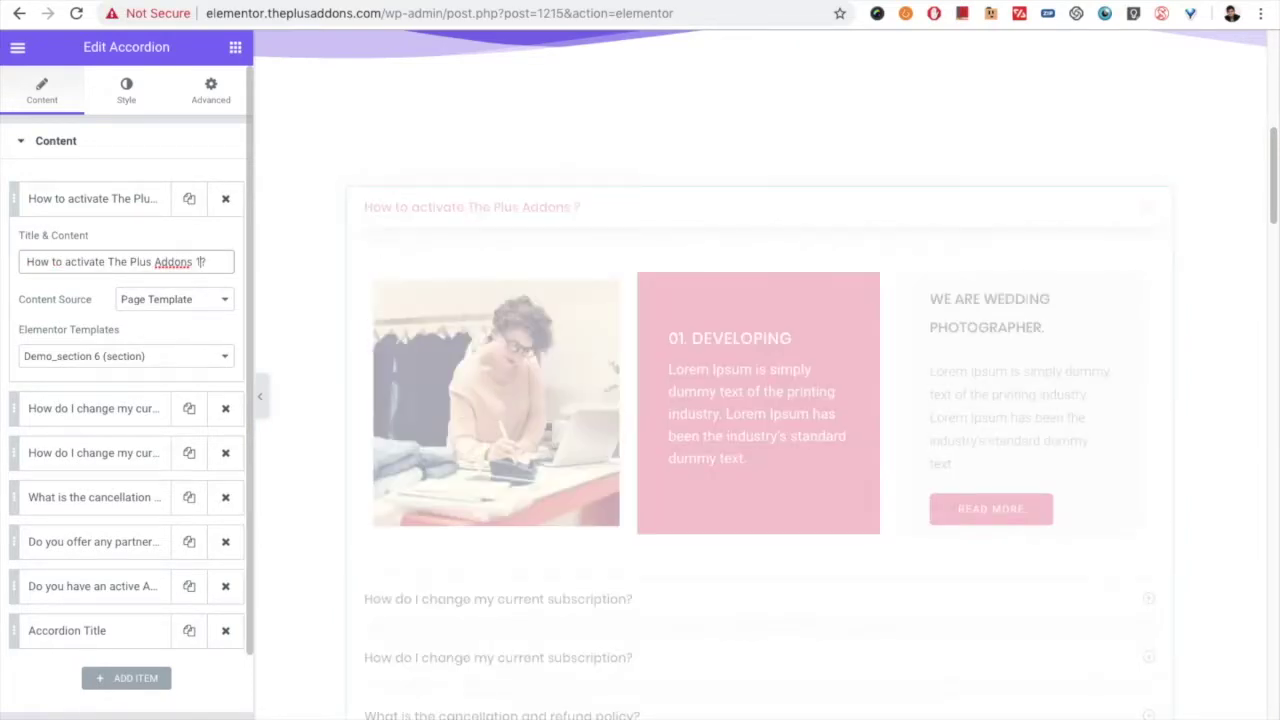
{"action": "type", "text": "1"}
- Try the Content source with its default text for the first accordion item, and return the source to Page Template
{"action": "left_click", "coordinate": [134, 306]}
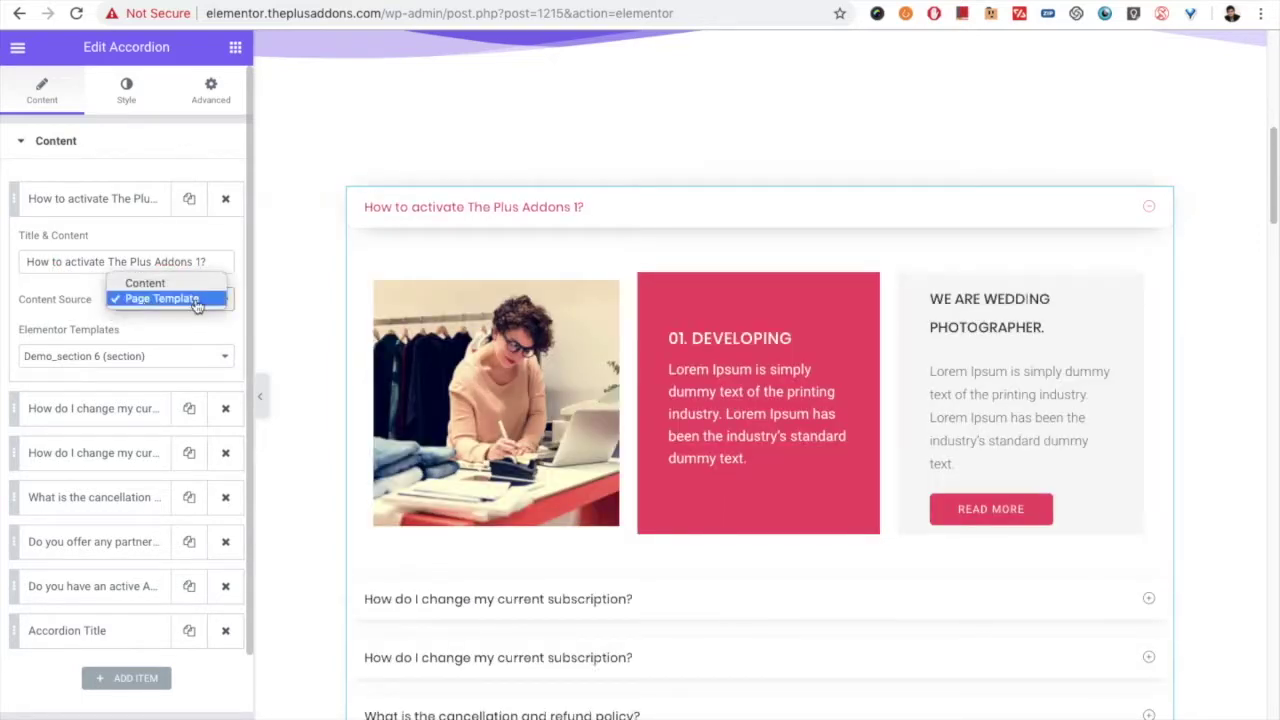
{"action": "left_click", "coordinate": [145, 283]}
{"action": "scroll", "coordinate": [138, 426], "scroll_direction": "down", "scroll_amount": 3}
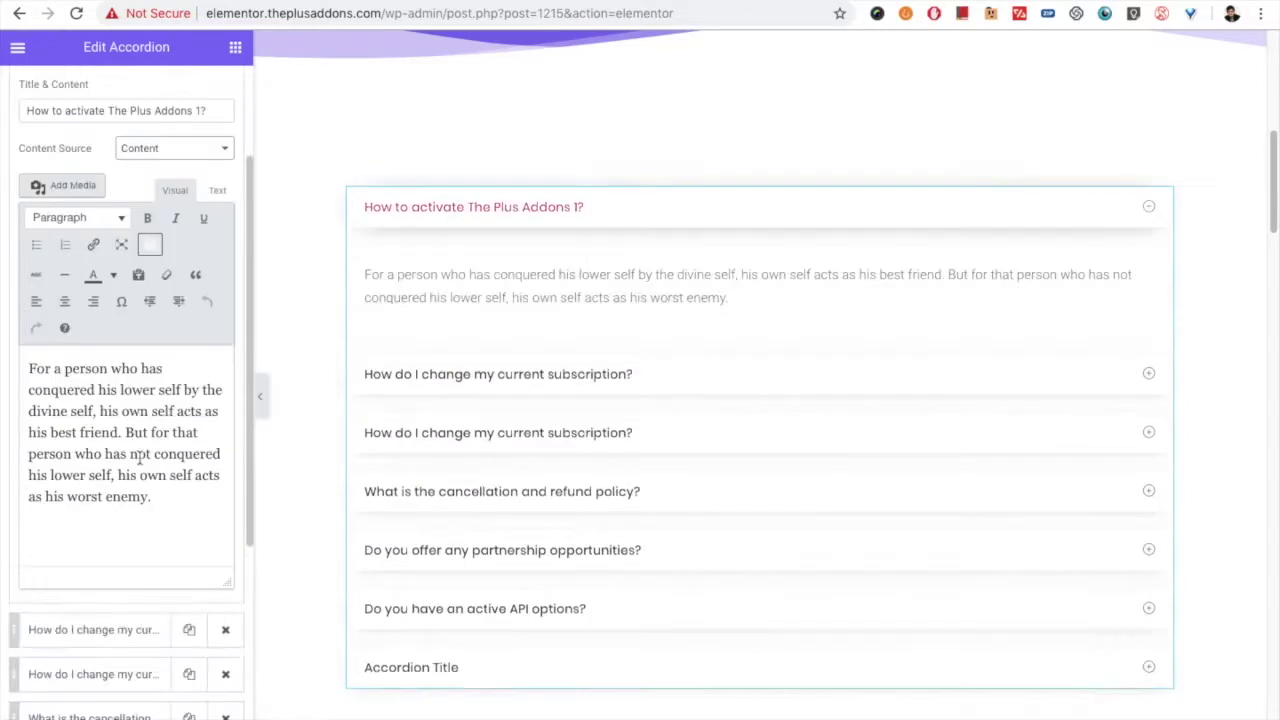
{"action": "triple_click", "coordinate": [134, 482]}
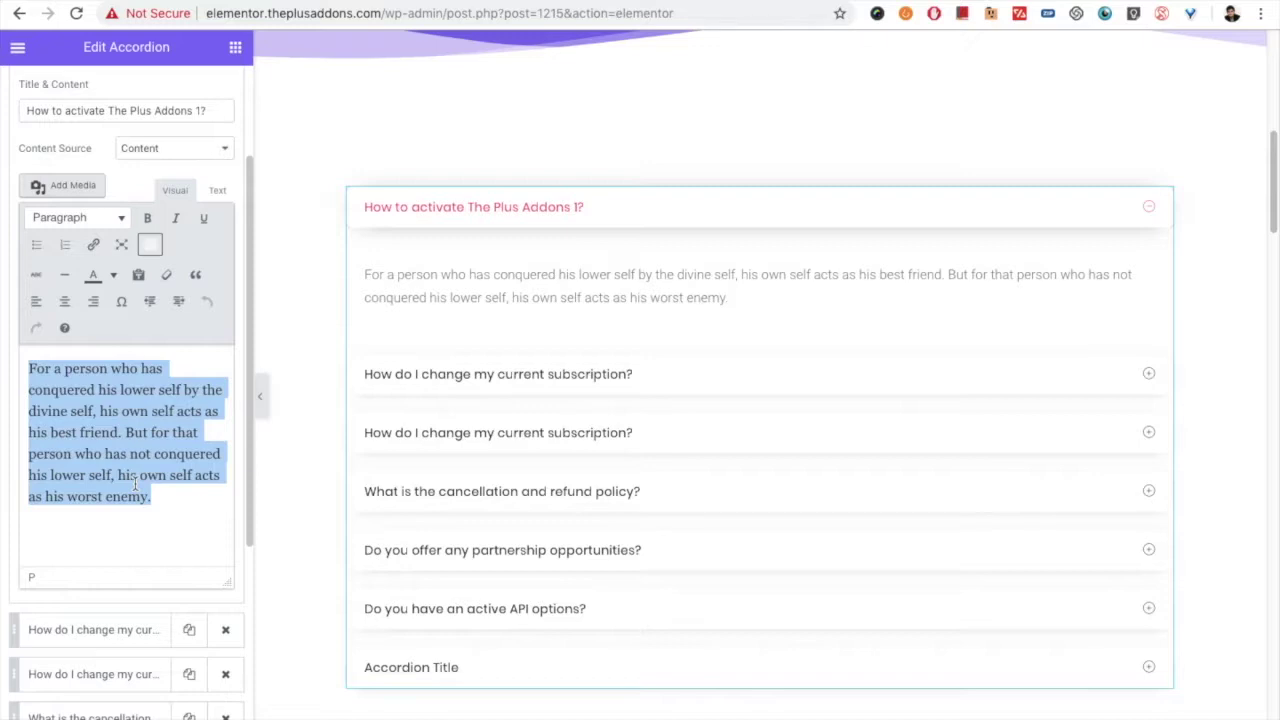
{"action": "left_click", "coordinate": [168, 152]}
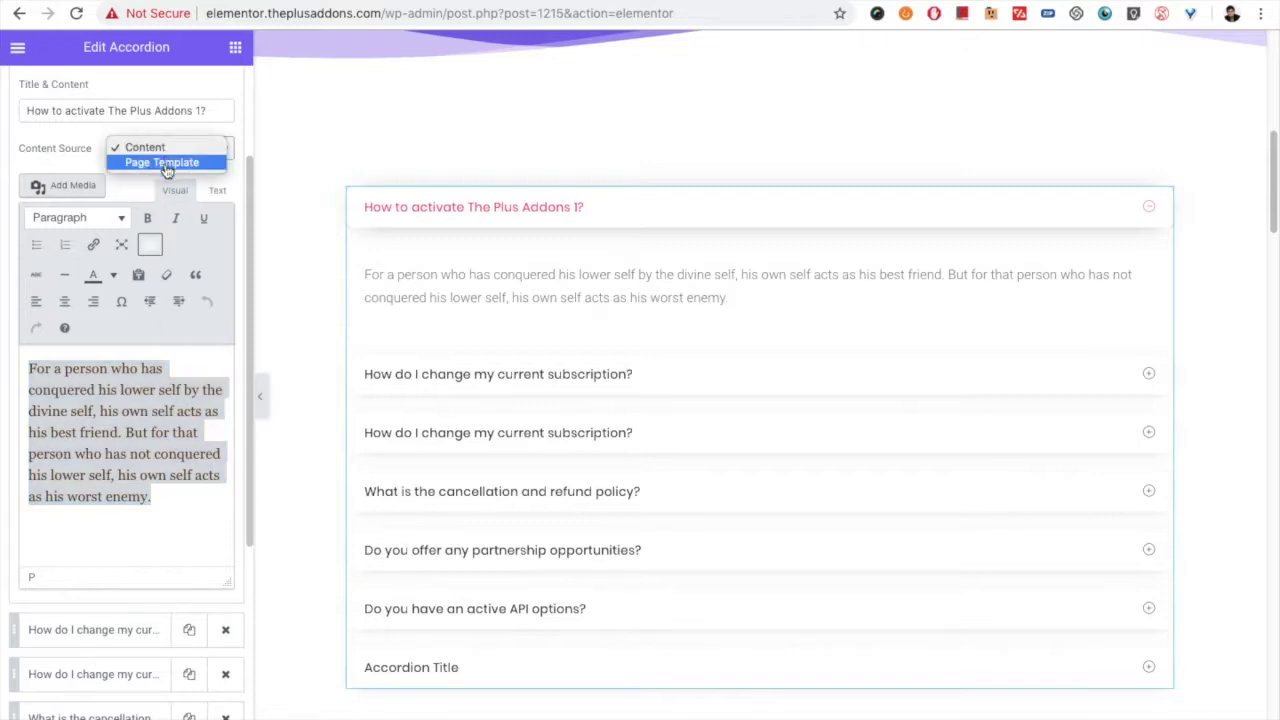
{"action": "left_click", "coordinate": [164, 163]}
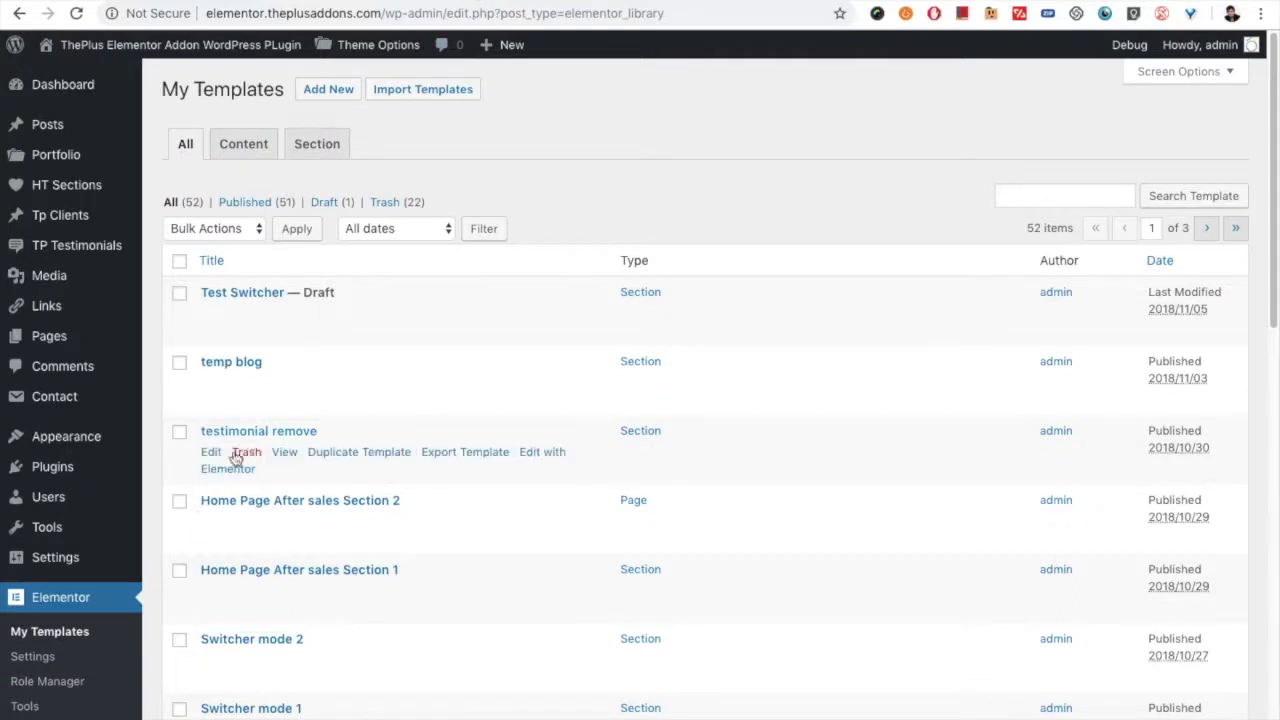
- On the Elementor My Templates page, create a new Section template named "Accordion Test"
{"action": "scroll", "coordinate": [200, 500], "scroll_direction": "down", "scroll_amount": 2}
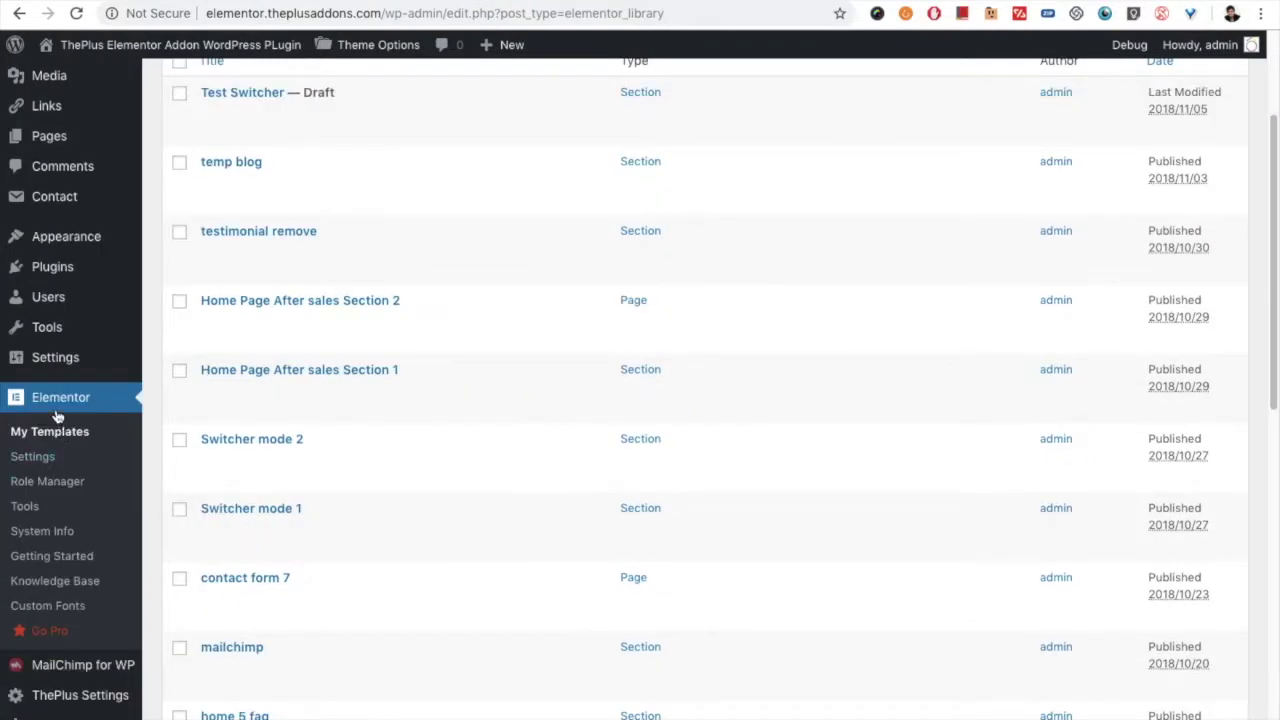
{"action": "scroll", "coordinate": [551, 457], "scroll_direction": "up", "scroll_amount": 2}
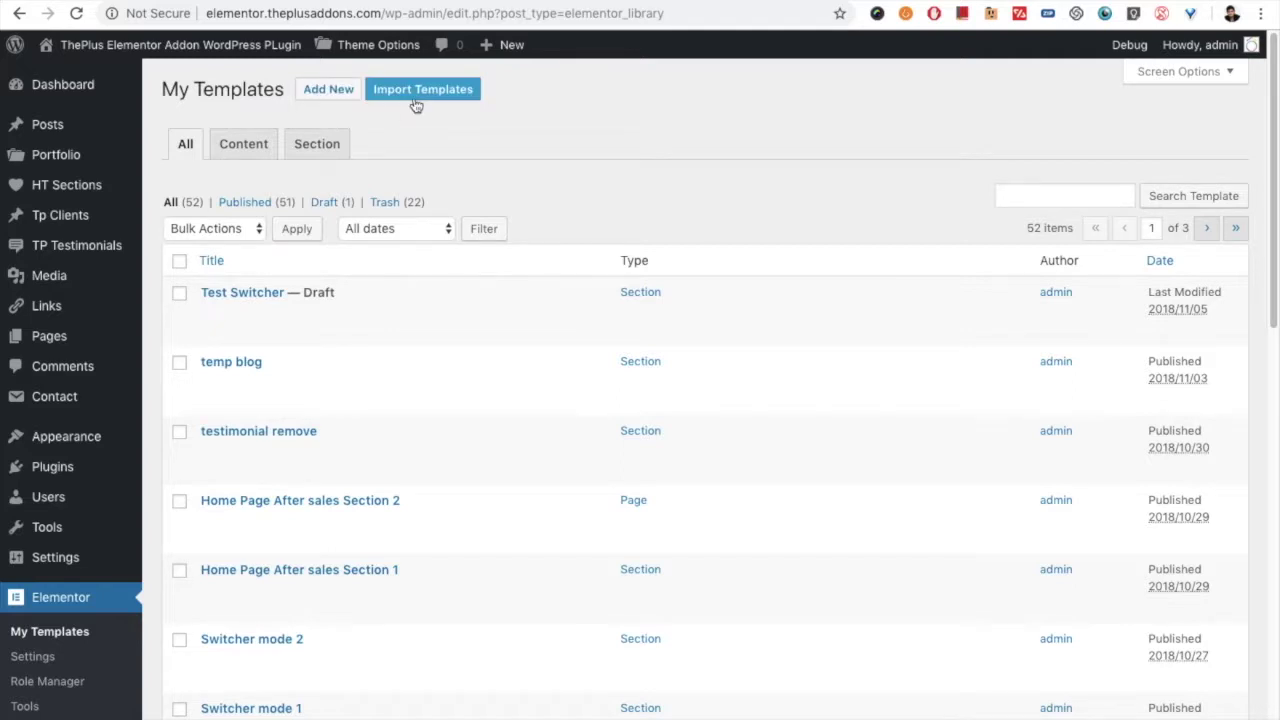
{"action": "left_click", "coordinate": [331, 90]}
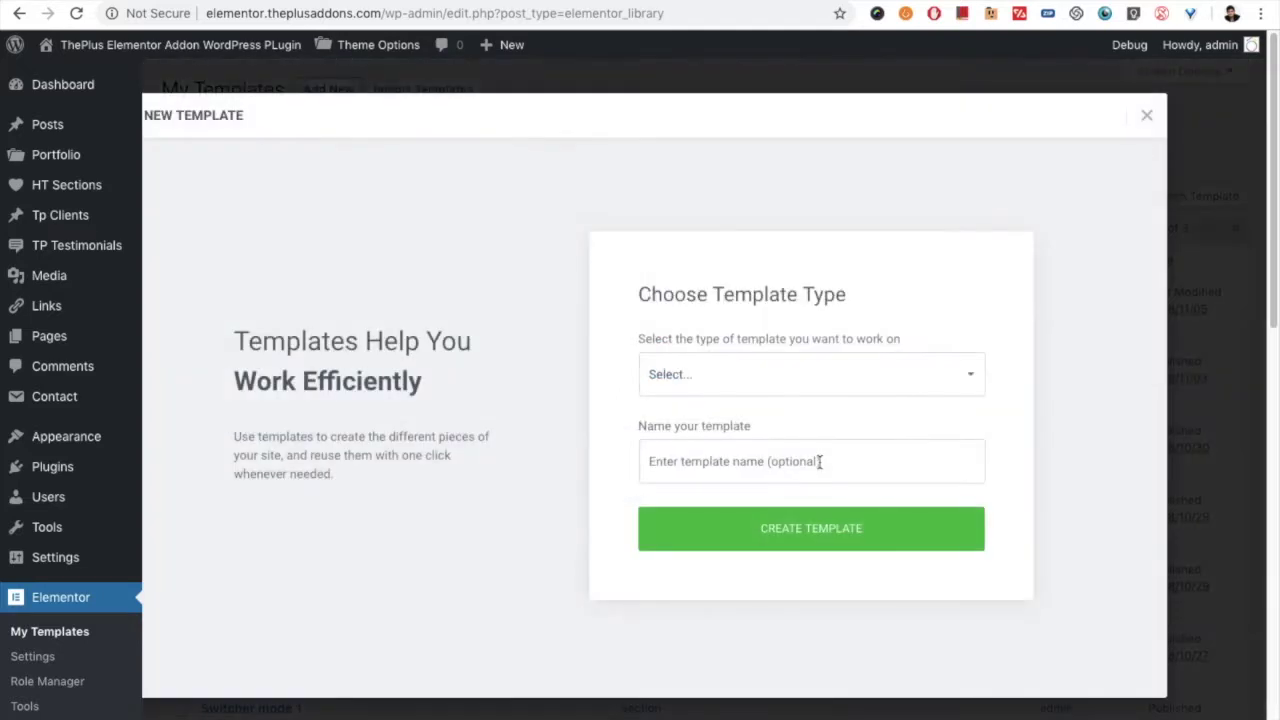
{"action": "left_click", "coordinate": [697, 374]}
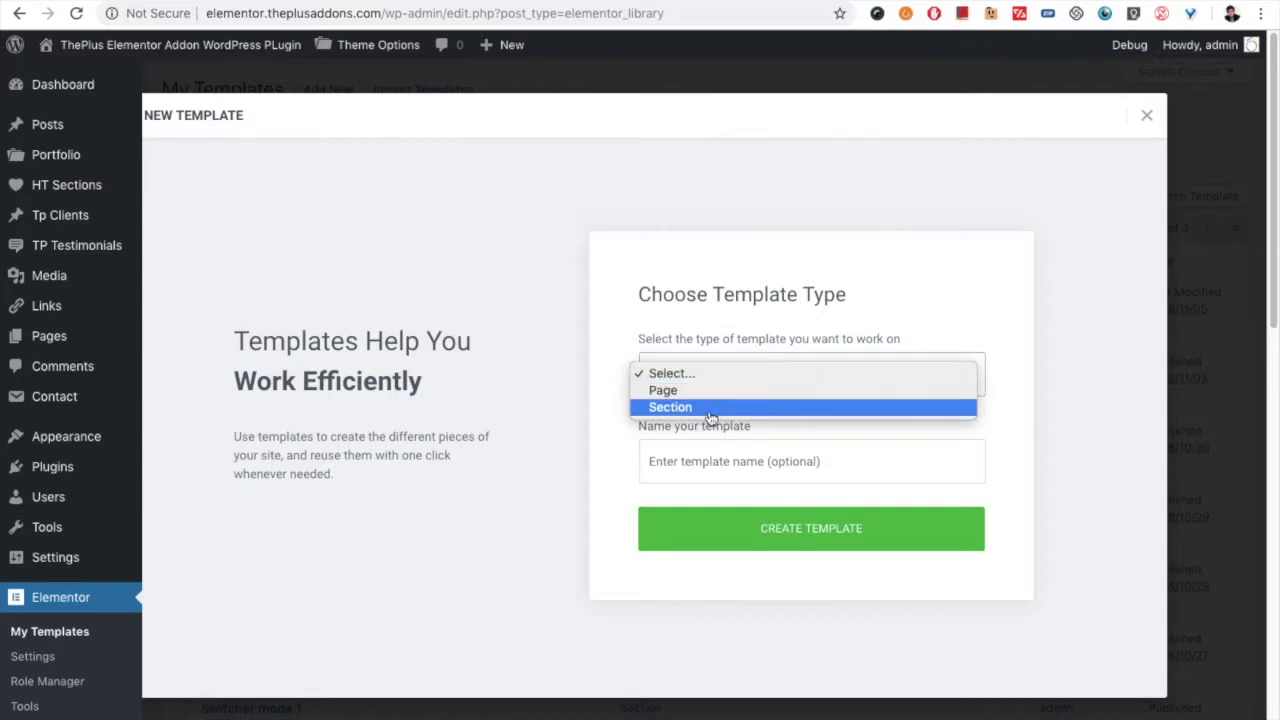
{"action": "left_click", "coordinate": [709, 407]}
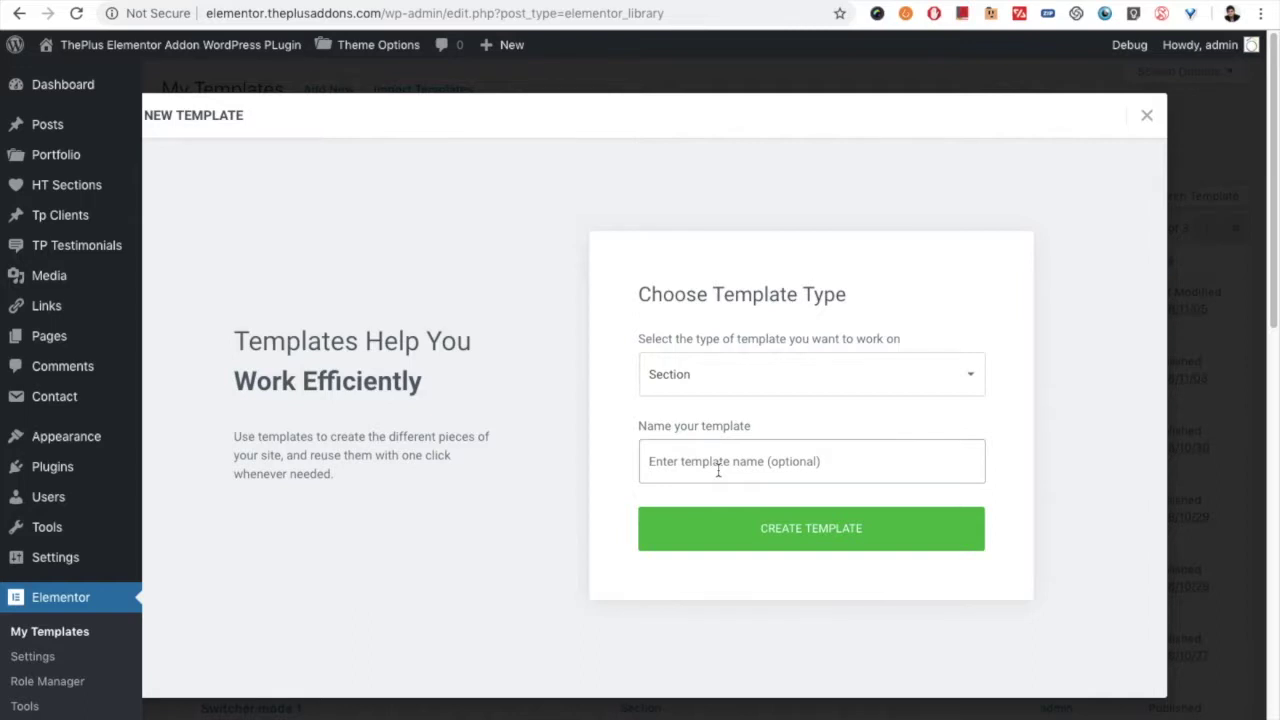
{"action": "type", "text": "Accordion Test"}
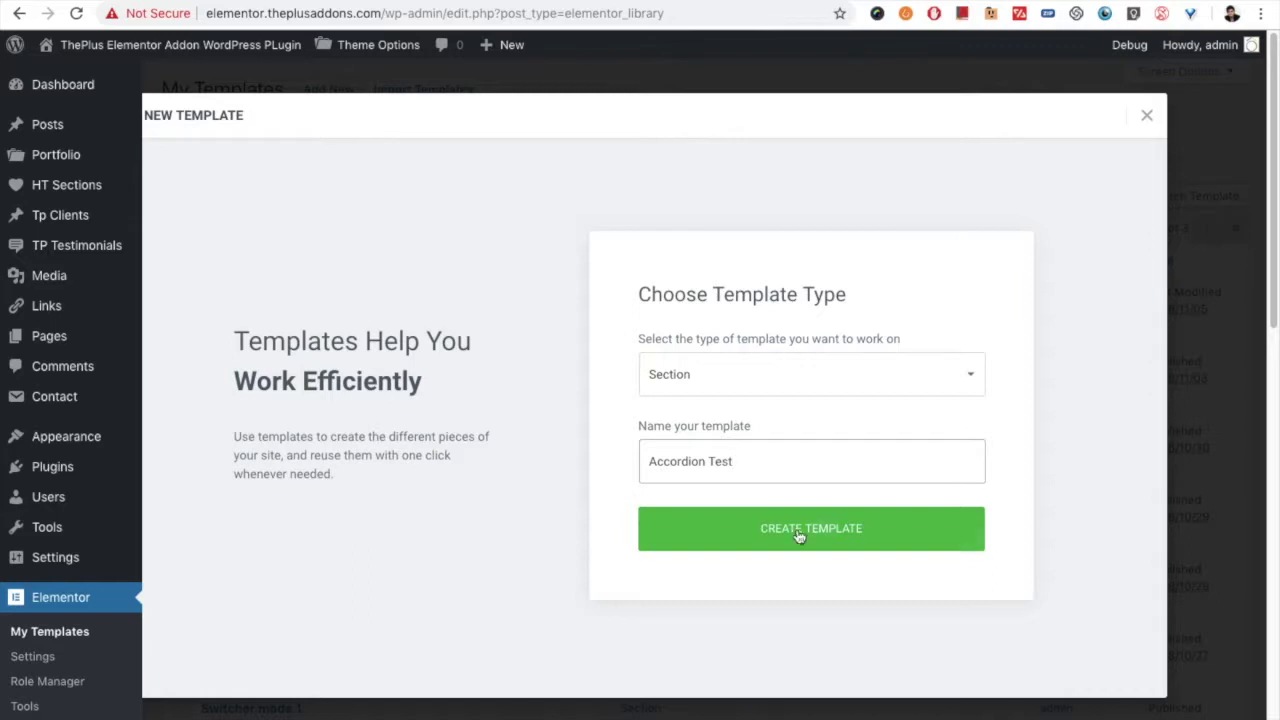
{"action": "left_click", "coordinate": [799, 537]}
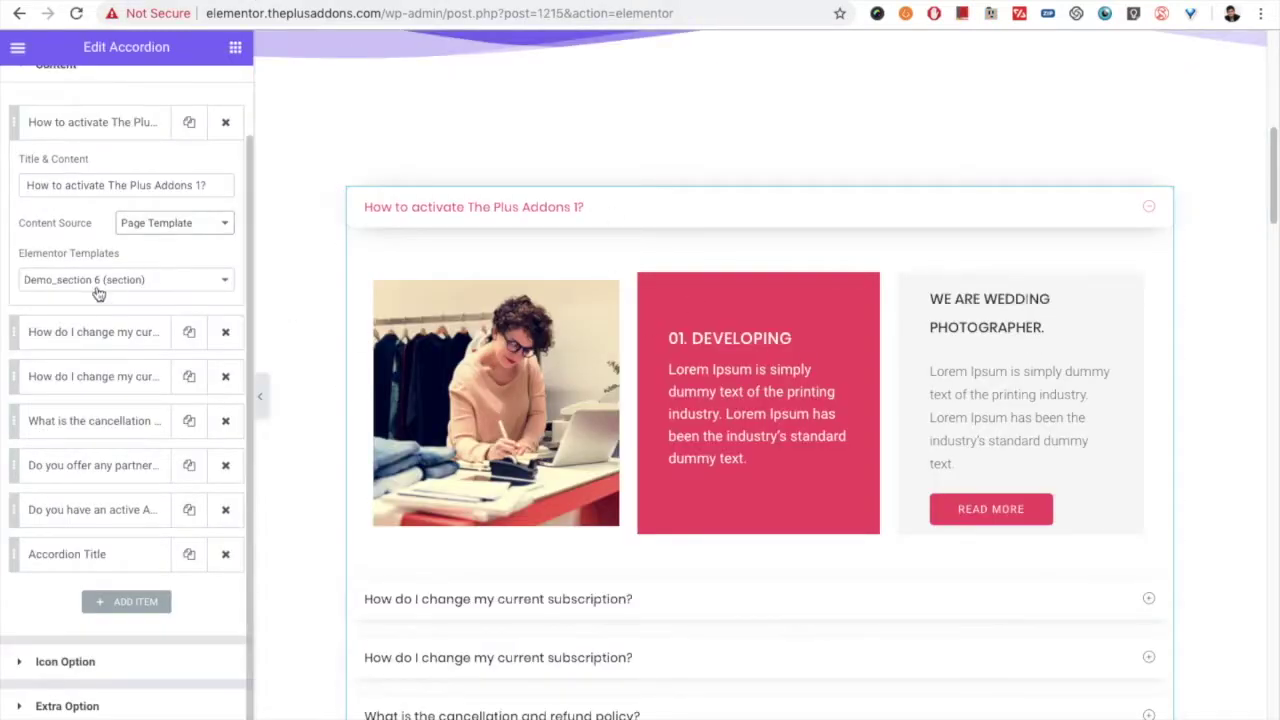
- Try Demo_section 7 (section) as the first accordion item's template and view it on the page
{"action": "left_click", "coordinate": [97, 284]}
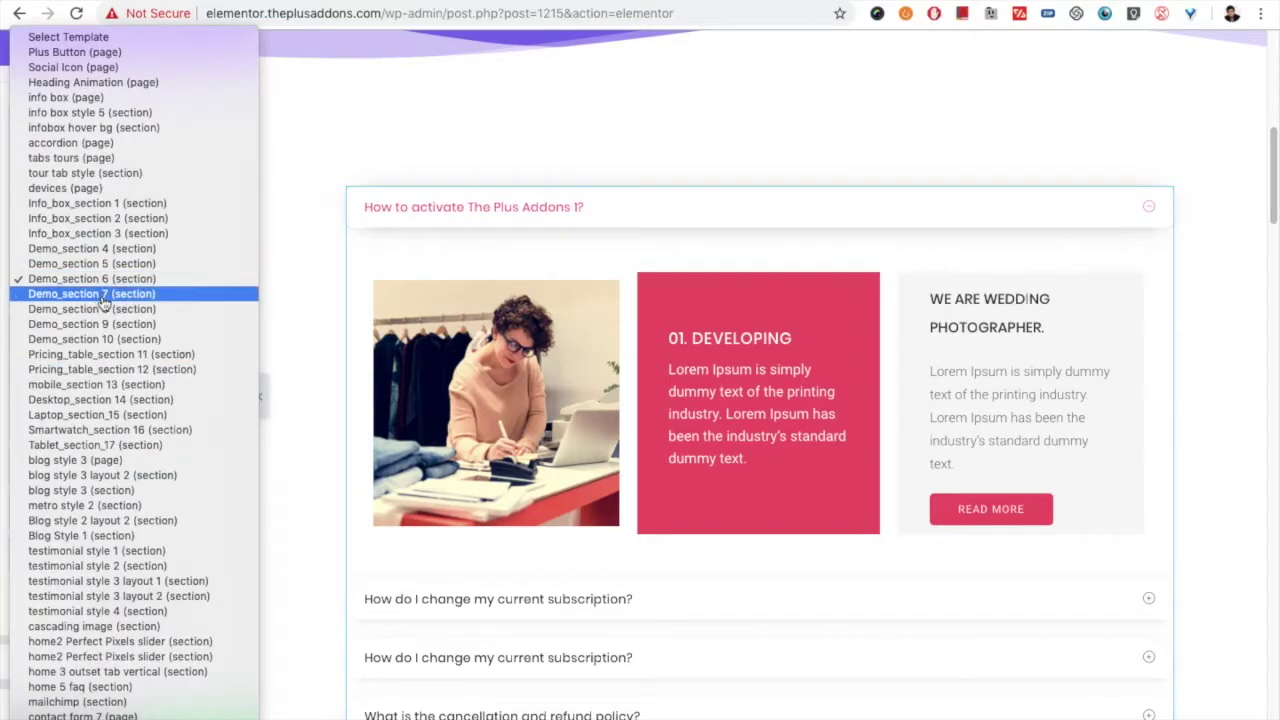
{"action": "left_click", "coordinate": [96, 300]}
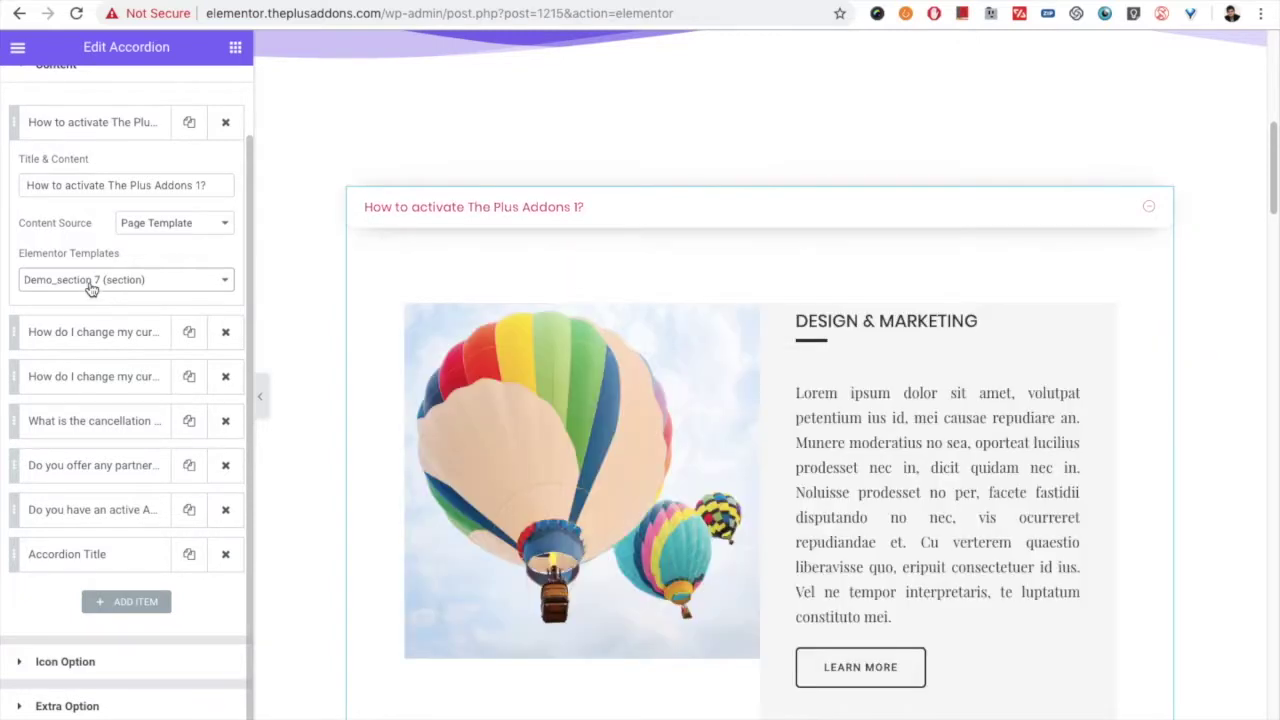
{"action": "scroll", "coordinate": [880, 446], "scroll_direction": "down", "scroll_amount": 1}
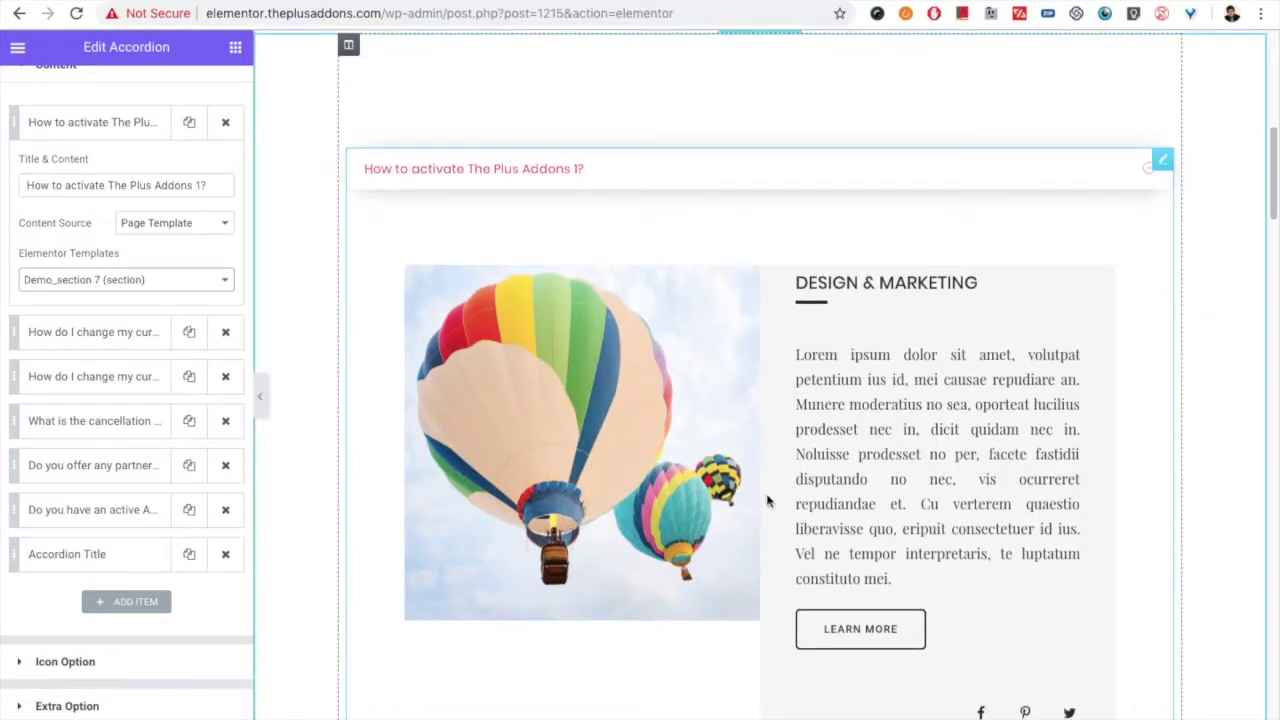
{"action": "scroll", "coordinate": [810, 472], "scroll_direction": "down", "scroll_amount": 1}
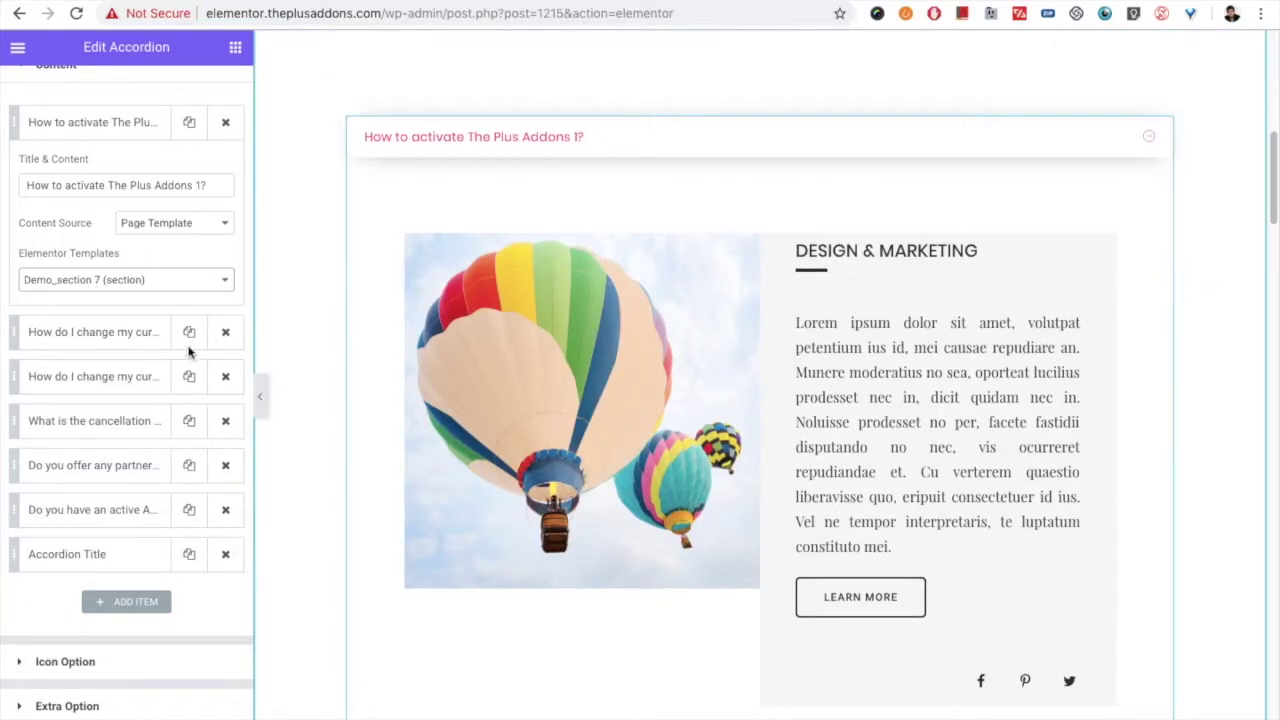
- Set the first accordion item's template to Demo_section 8 (section)
{"action": "left_click", "coordinate": [122, 286]}
{"action": "left_click", "coordinate": [92, 294]}
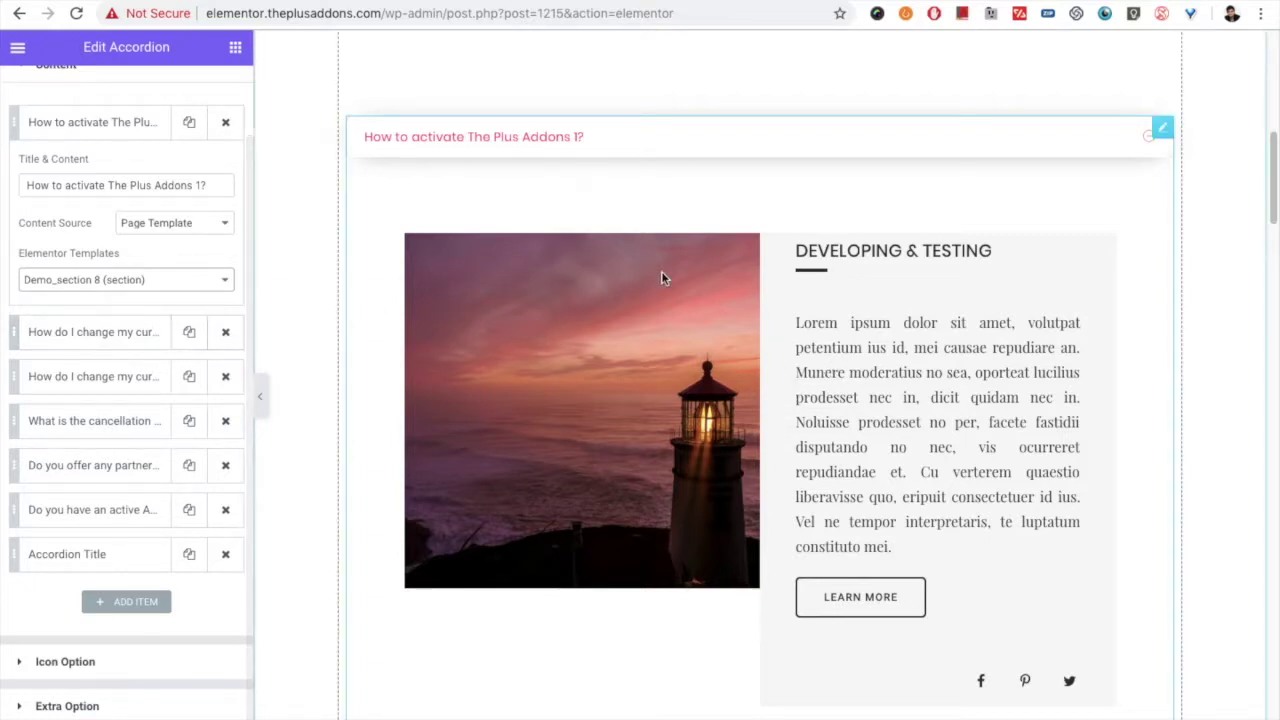
{"action": "scroll", "coordinate": [738, 338], "scroll_direction": "up", "scroll_amount": 1}
{"action": "left_click", "coordinate": [42, 328]}
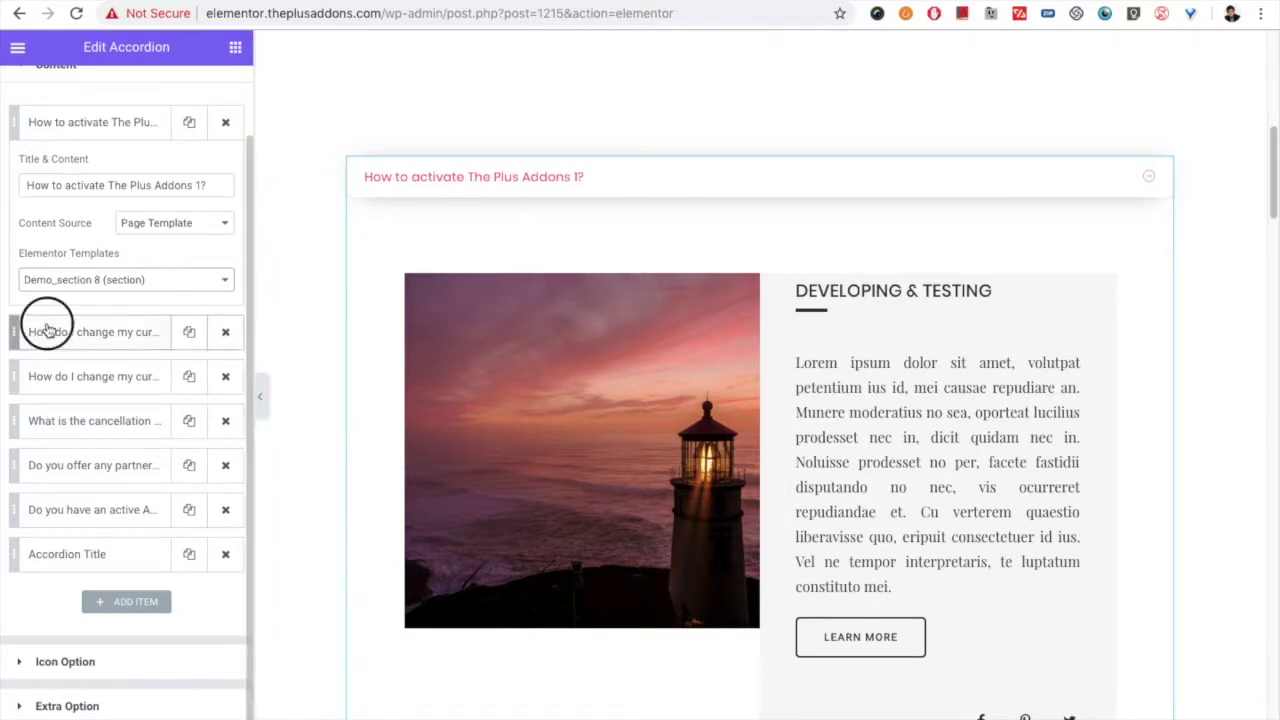
{"action": "left_click", "coordinate": [85, 170]}
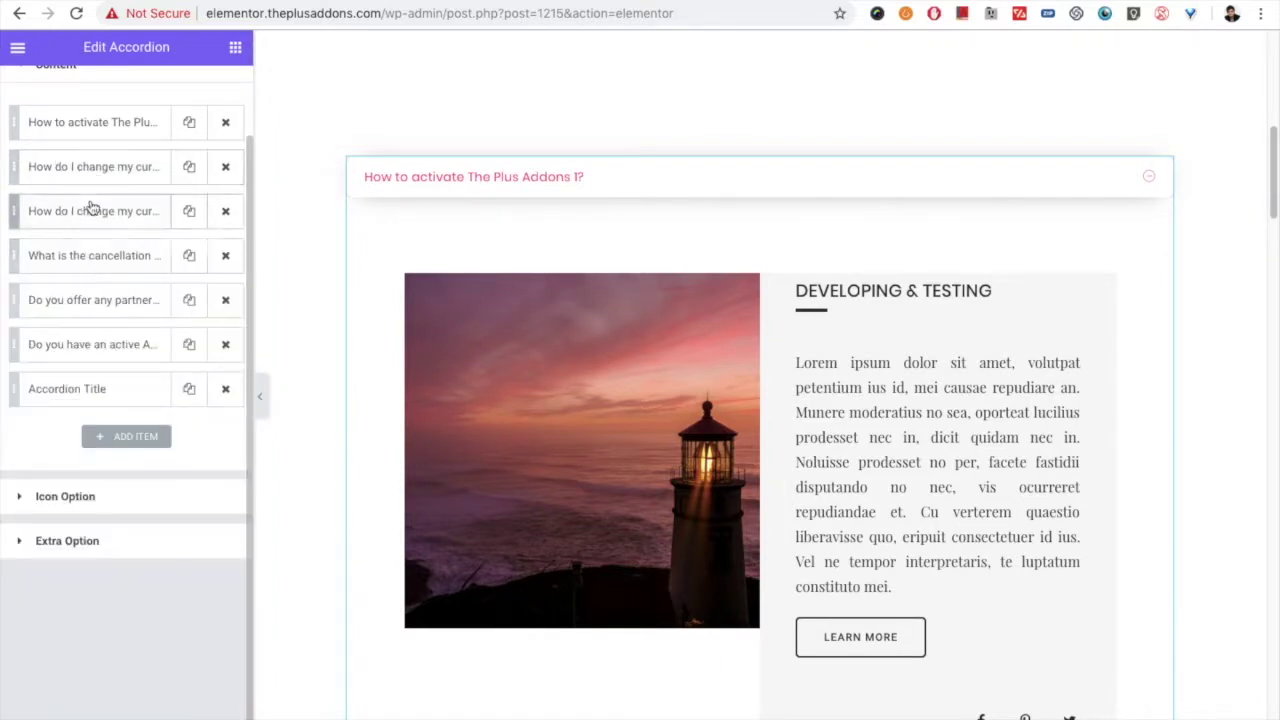
{"action": "left_click", "coordinate": [84, 211]}
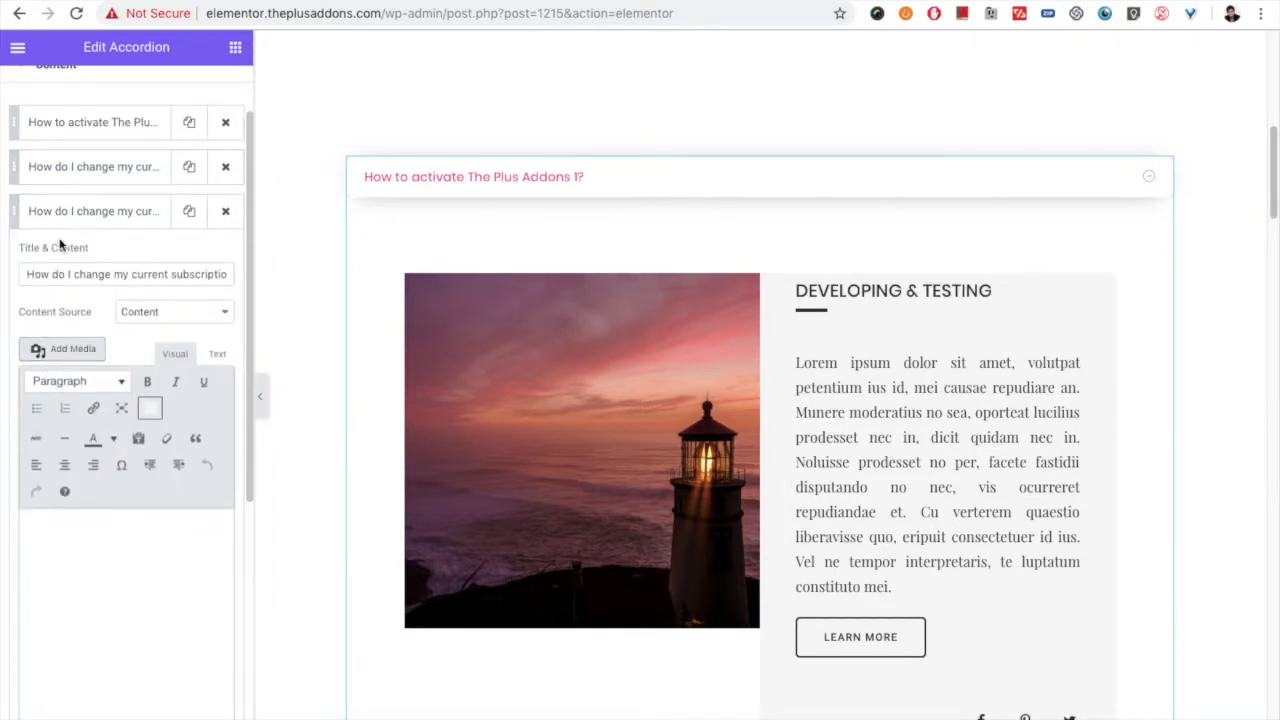
{"action": "left_click", "coordinate": [32, 222]}
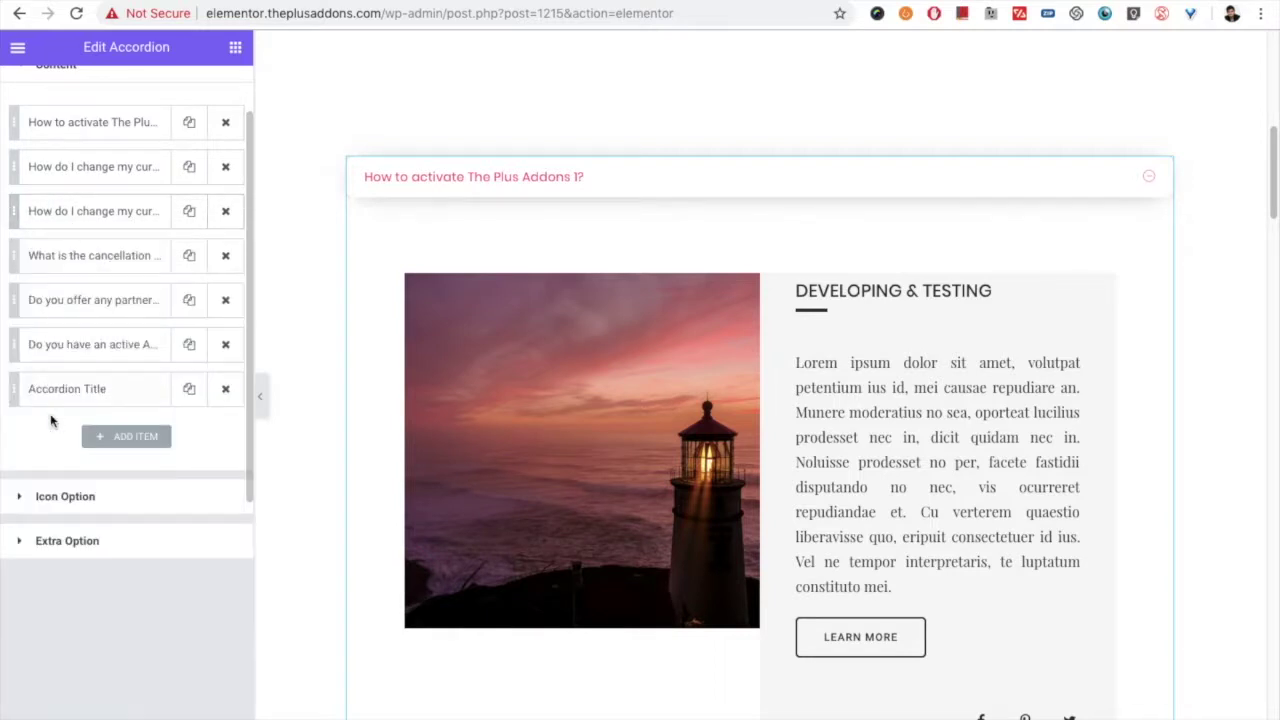
- Turn the accordion's title icons off and back on to compare the two looks
{"action": "left_click_drag", "start_coordinate": [70, 496], "coordinate": [79, 487]}
{"action": "left_click", "coordinate": [79, 490]}
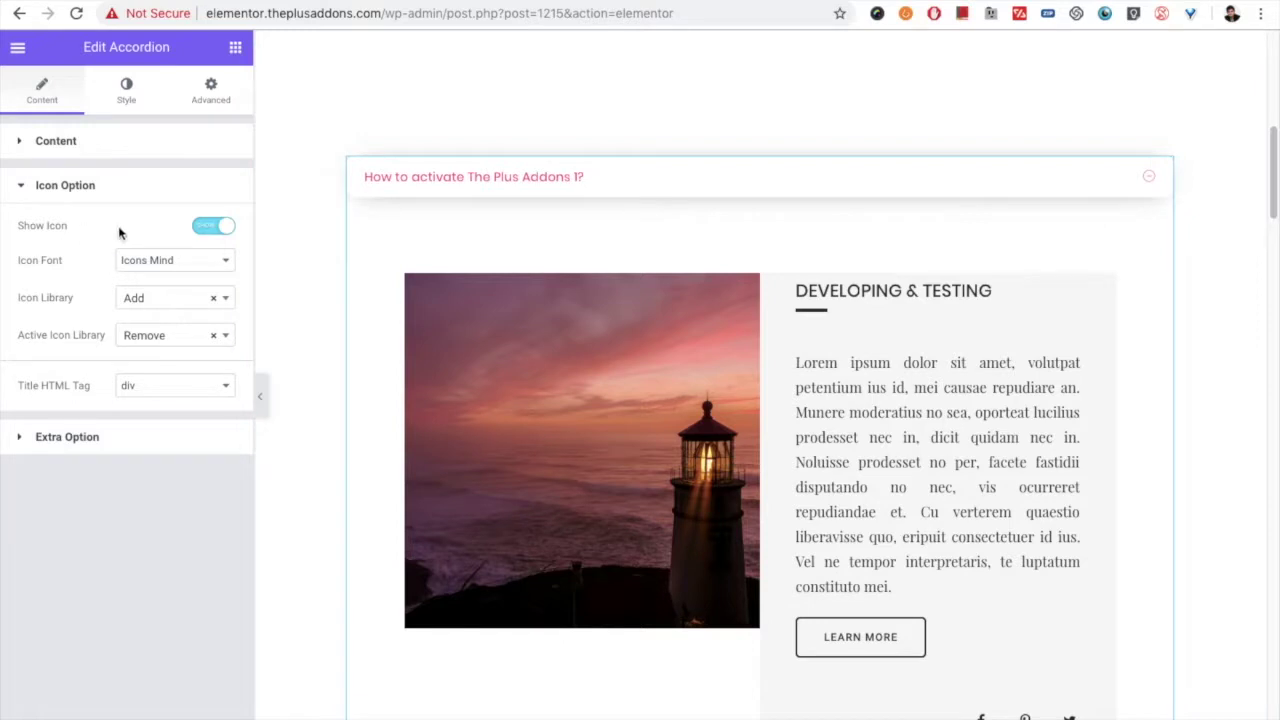
{"action": "left_click", "coordinate": [213, 228]}
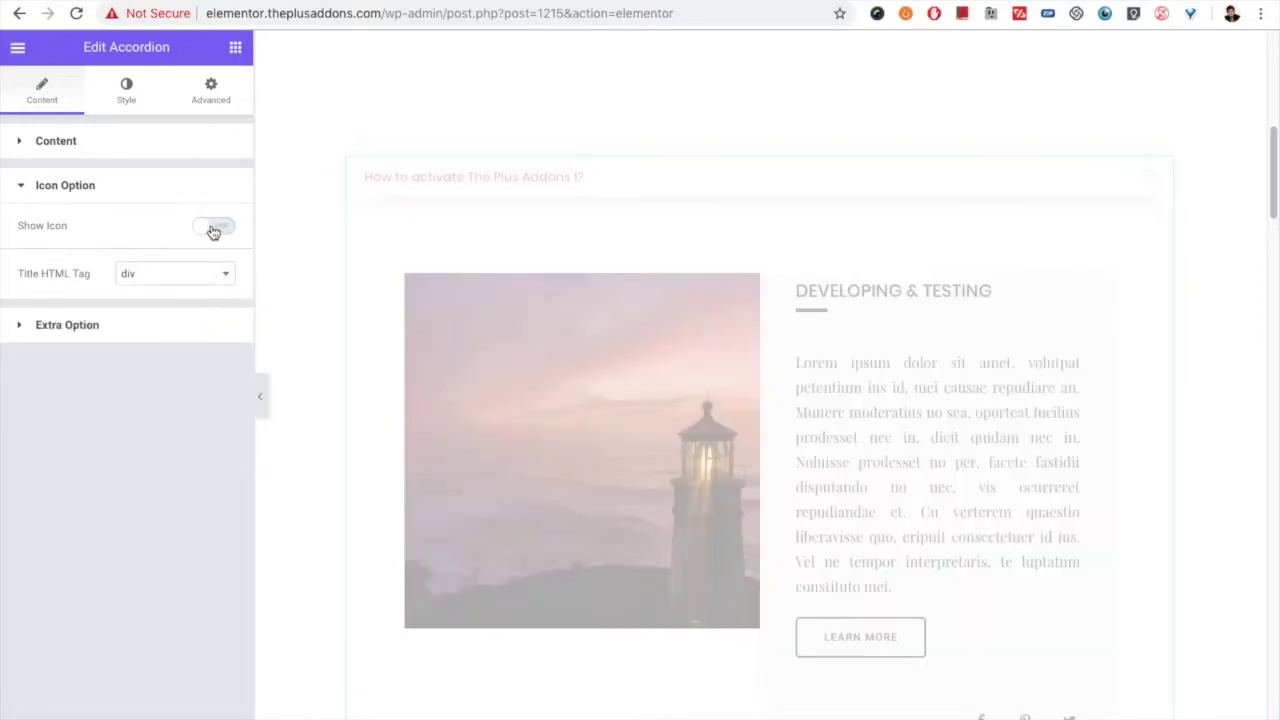
{"action": "left_click", "coordinate": [204, 233]}
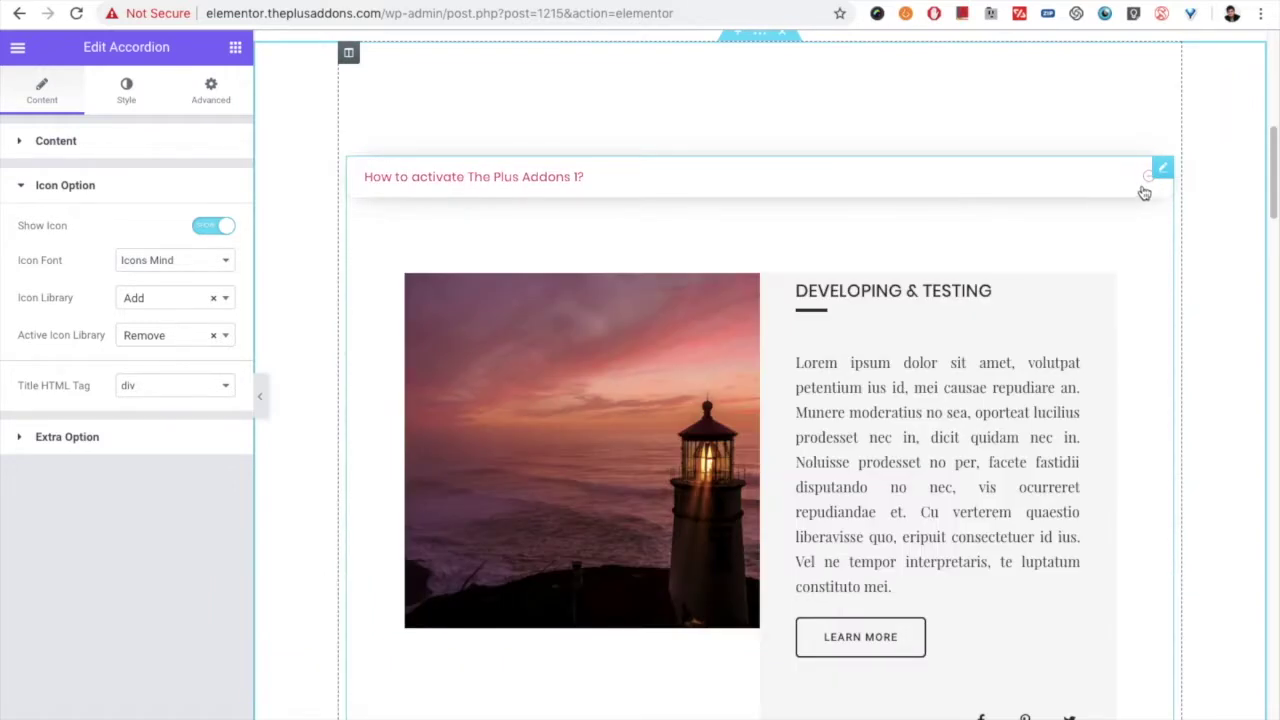
- Switch the accordion's icon font to Font Awesome and back to Icons Mind to compare the two icon sets
{"action": "left_click", "coordinate": [140, 312]}
{"action": "left_click", "coordinate": [157, 262]}
{"action": "left_click", "coordinate": [157, 260]}
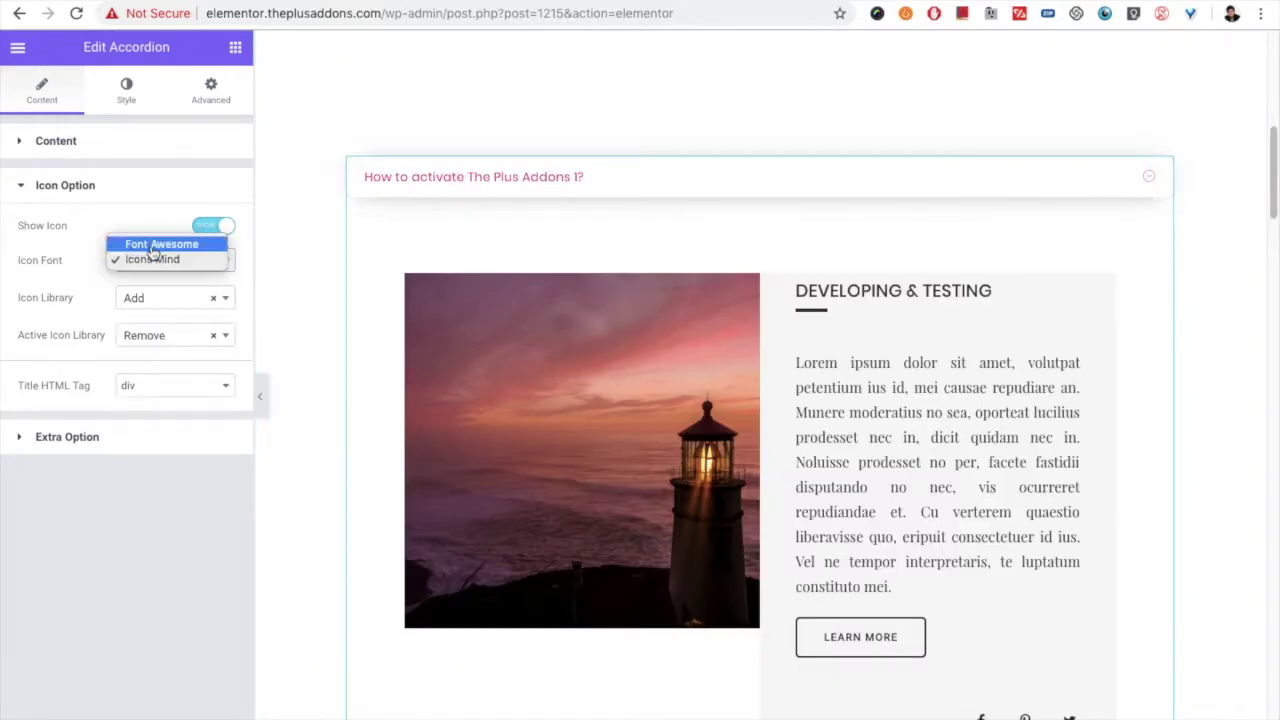
{"action": "left_click", "coordinate": [153, 245]}
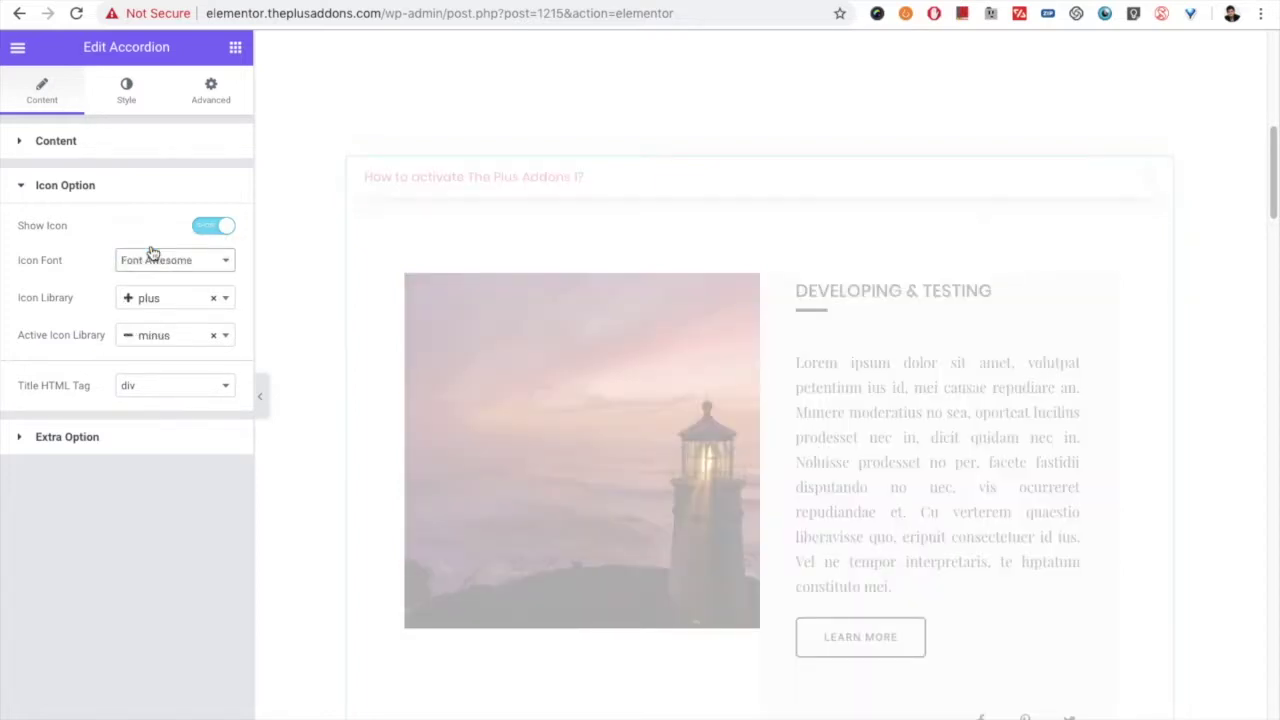
{"action": "left_click", "coordinate": [152, 258]}
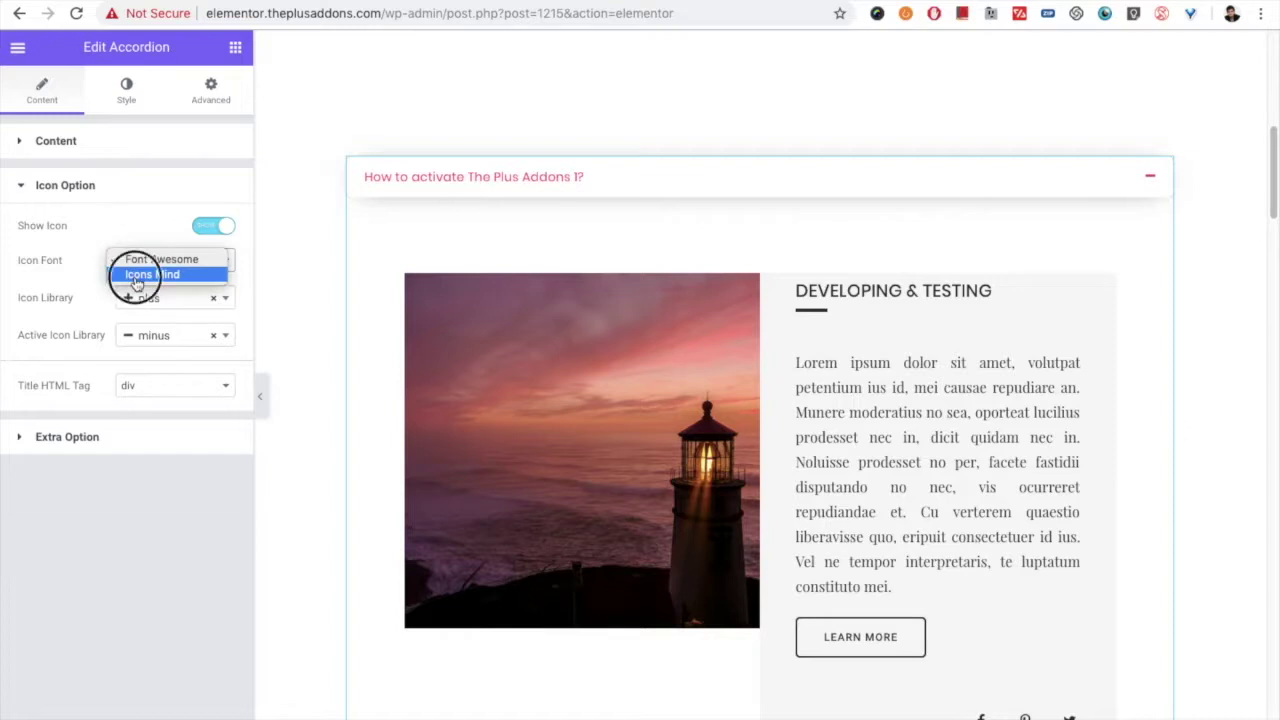
{"action": "left_click", "coordinate": [148, 275]}
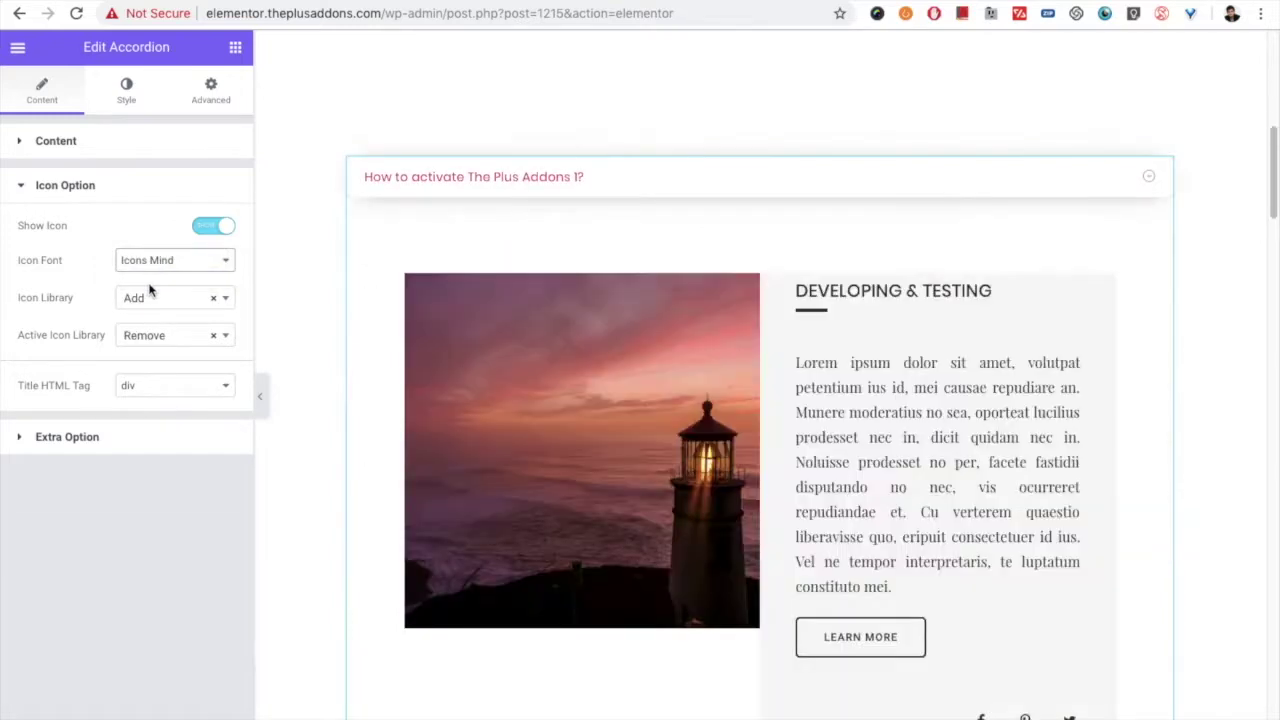
- Set the accordion's icon font to Font Awesome, and collapse and reopen the first item to check both icon states
{"action": "left_click", "coordinate": [131, 256]}
{"action": "left_click", "coordinate": [134, 250]}
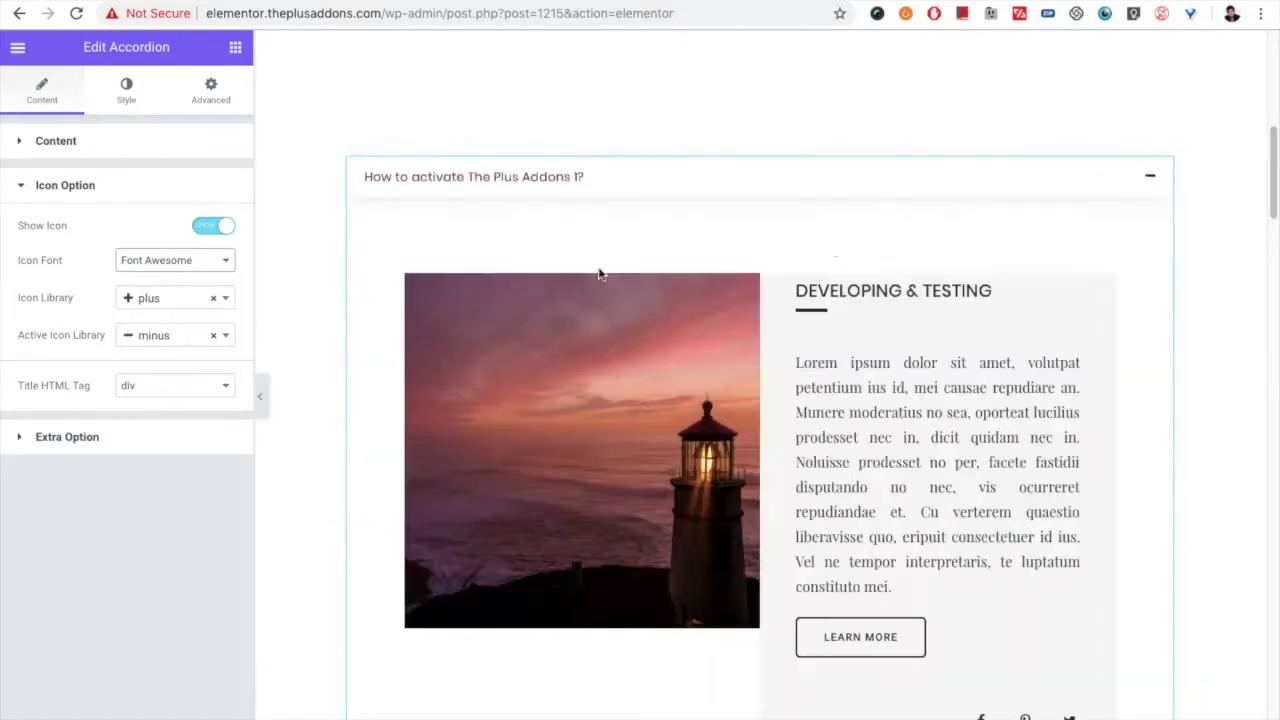
{"action": "left_click", "coordinate": [1139, 188]}
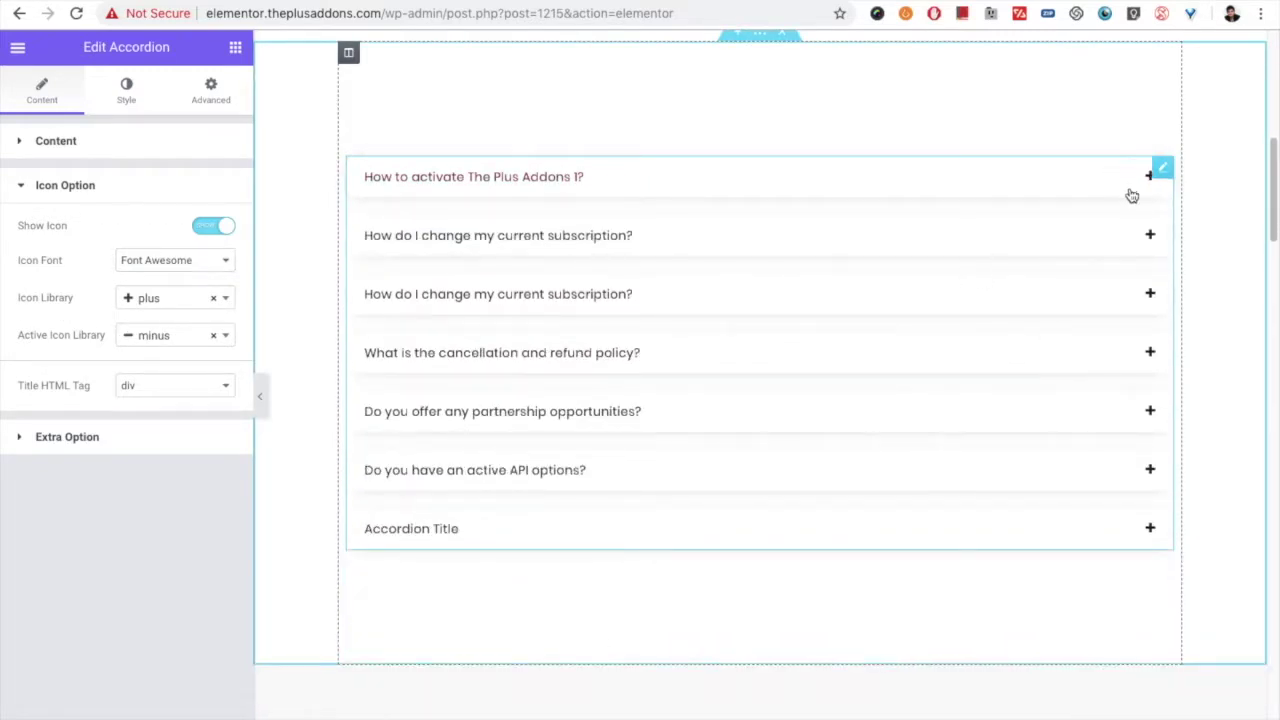
{"action": "left_click", "coordinate": [1132, 196]}
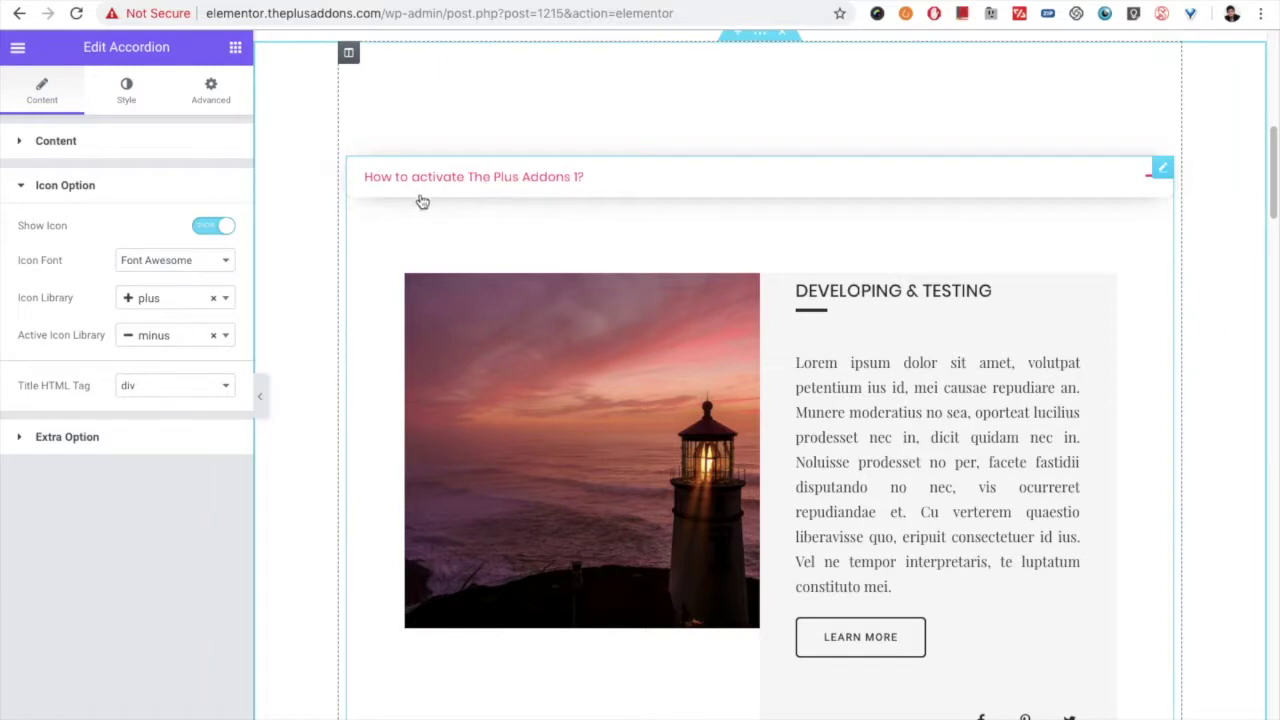
- Review the available title HTML tags for the accordion and keep div
{"action": "left_click", "coordinate": [142, 391]}
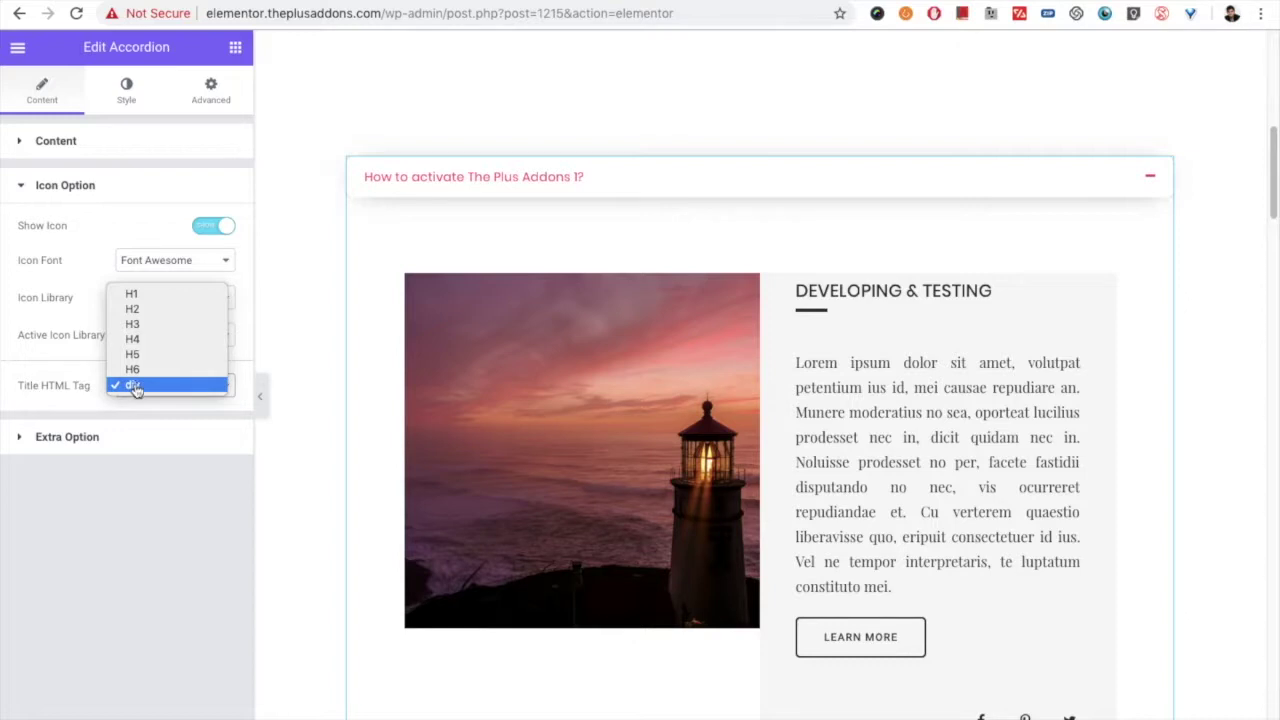
{"action": "left_click", "coordinate": [135, 389]}
- Set the accordion's Active Accordion option to 4, after checking the order of the content items
{"action": "left_click", "coordinate": [91, 447]}
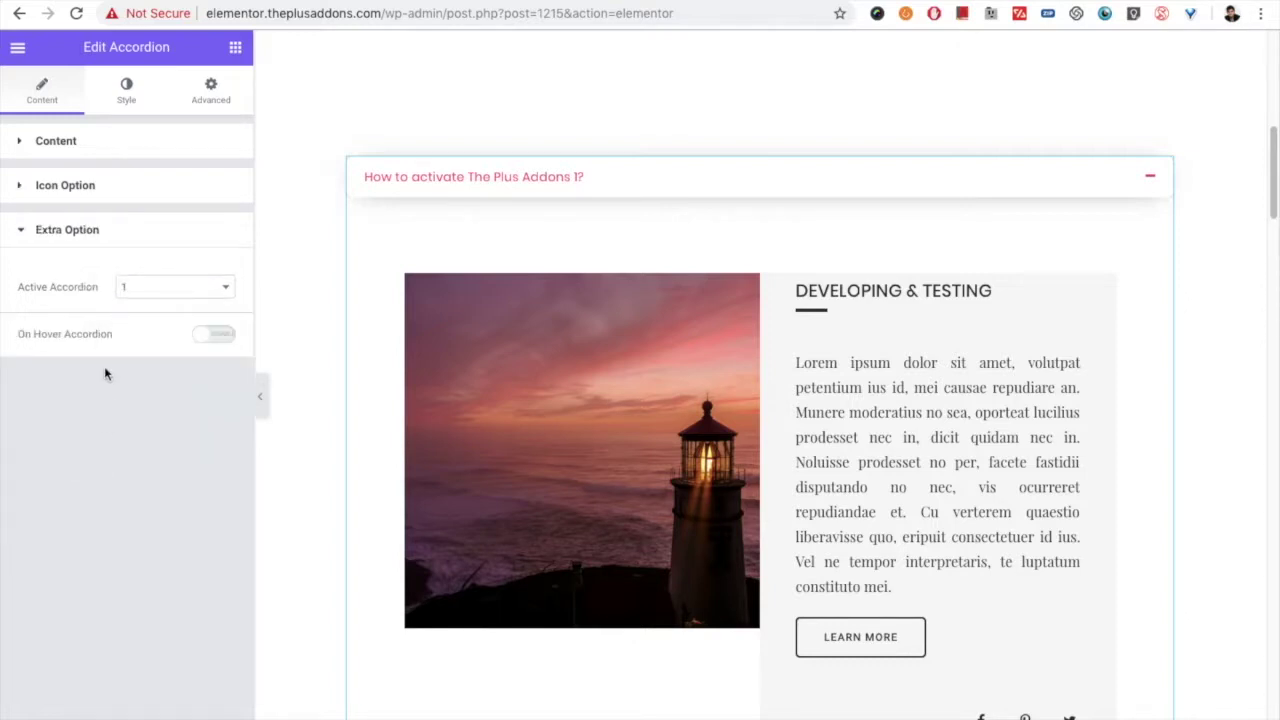
{"action": "left_click", "coordinate": [141, 297]}
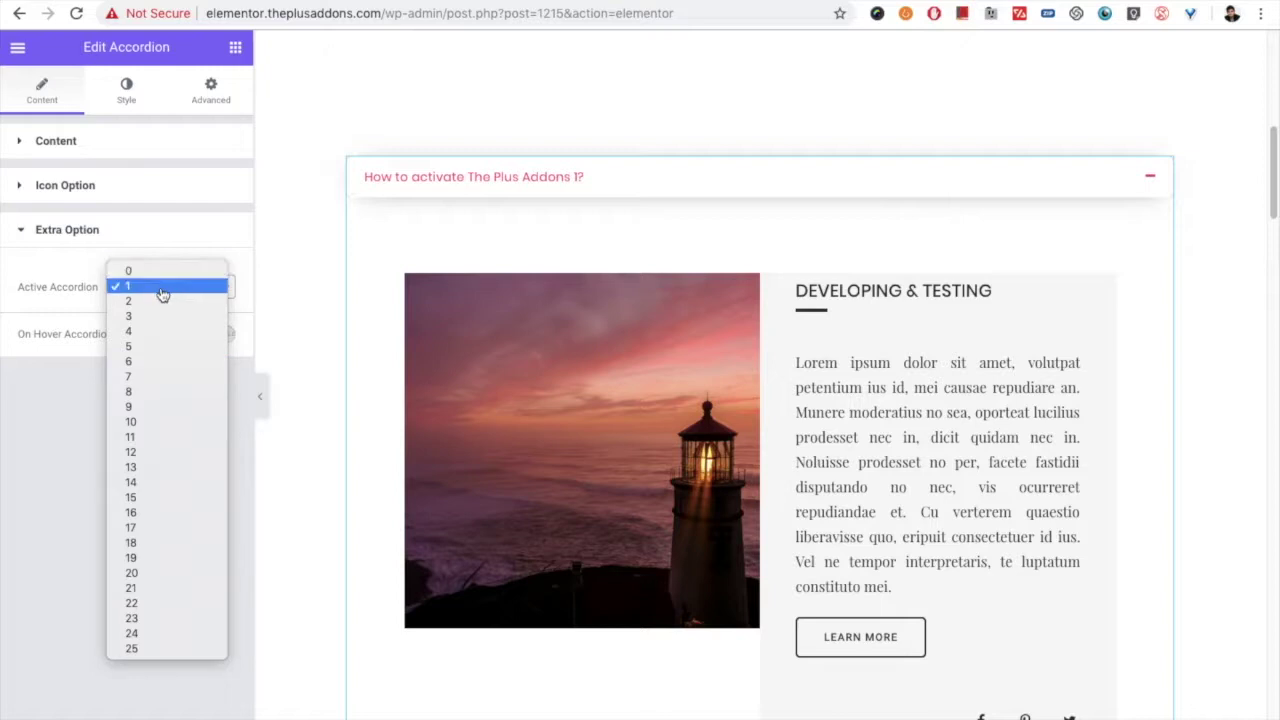
{"action": "left_click", "coordinate": [102, 151]}
{"action": "left_click", "coordinate": [102, 151]}
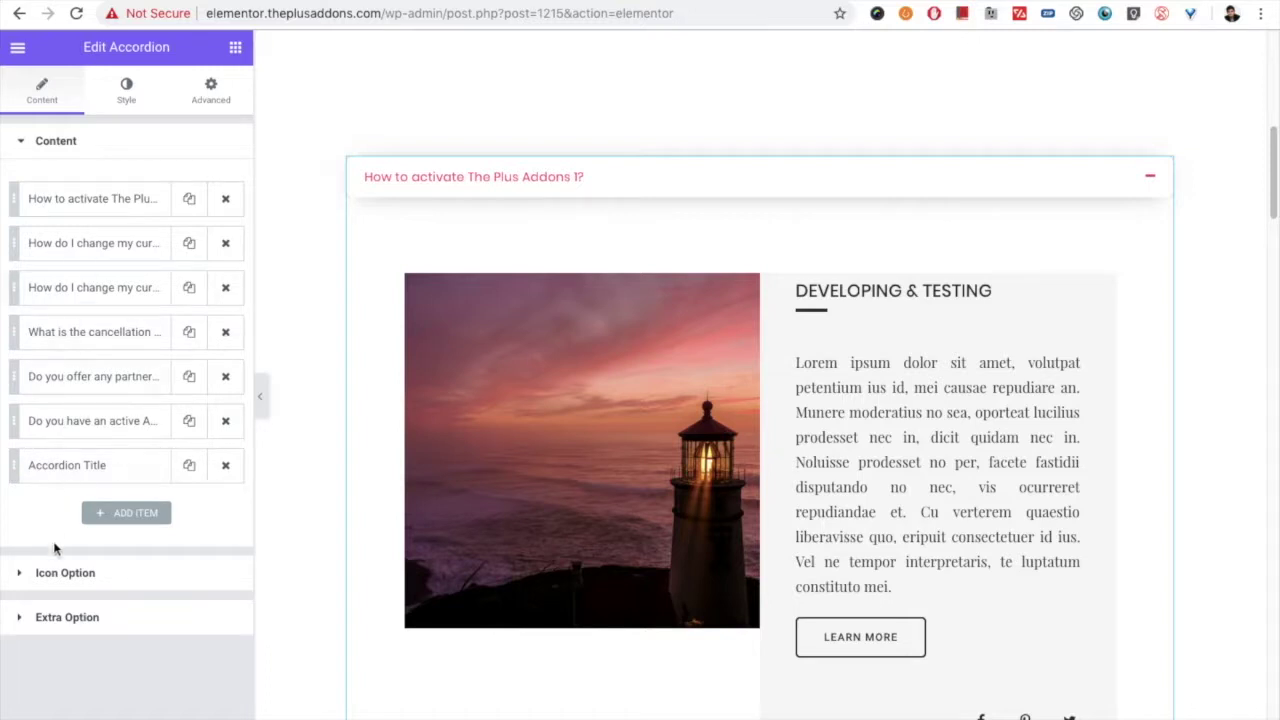
{"action": "left_click", "coordinate": [100, 440]}
{"action": "left_click", "coordinate": [139, 287]}
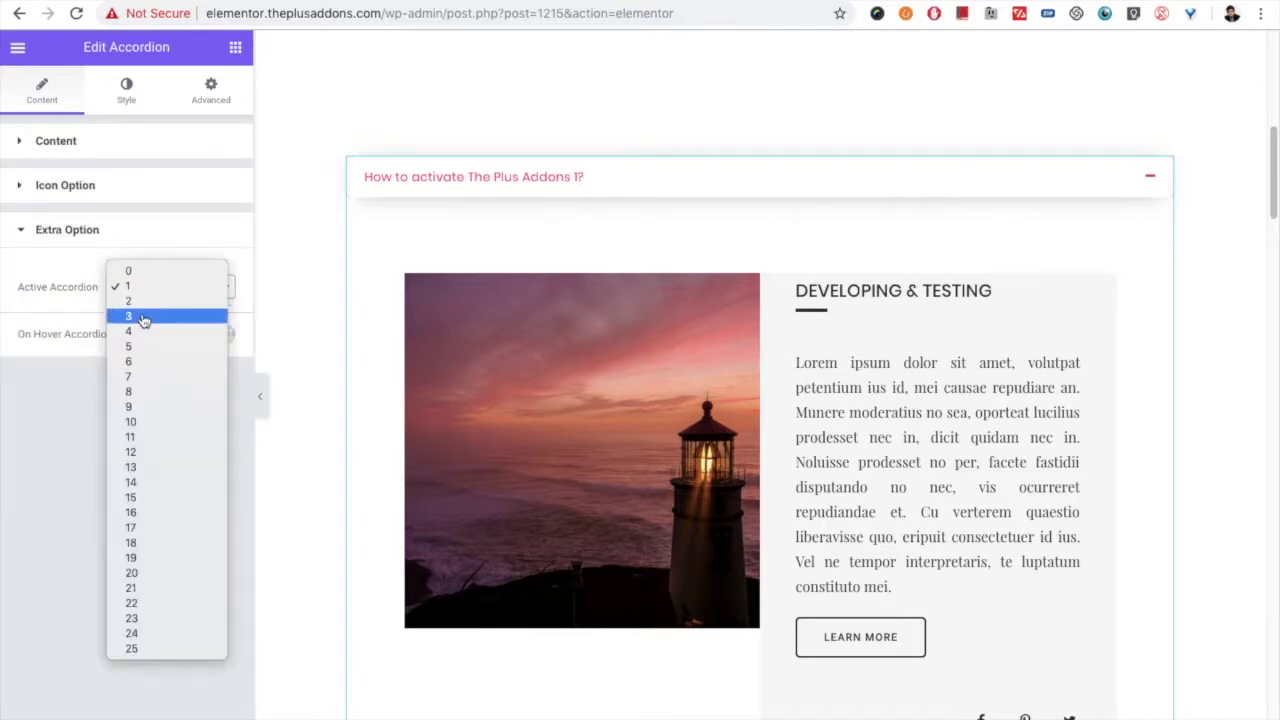
{"action": "left_click", "coordinate": [141, 337]}
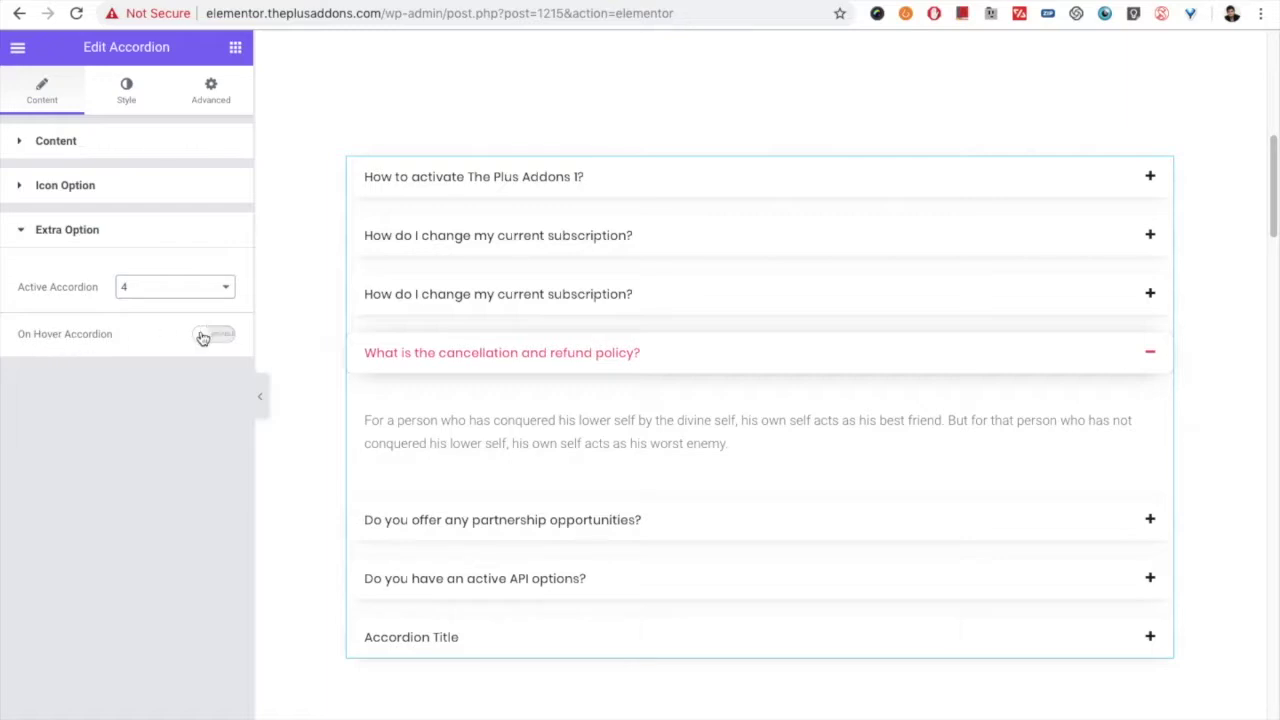
- Compare opening the first item by hand with the On Hover Accordion option enabled, and disable that option again
{"action": "left_click", "coordinate": [476, 198]}
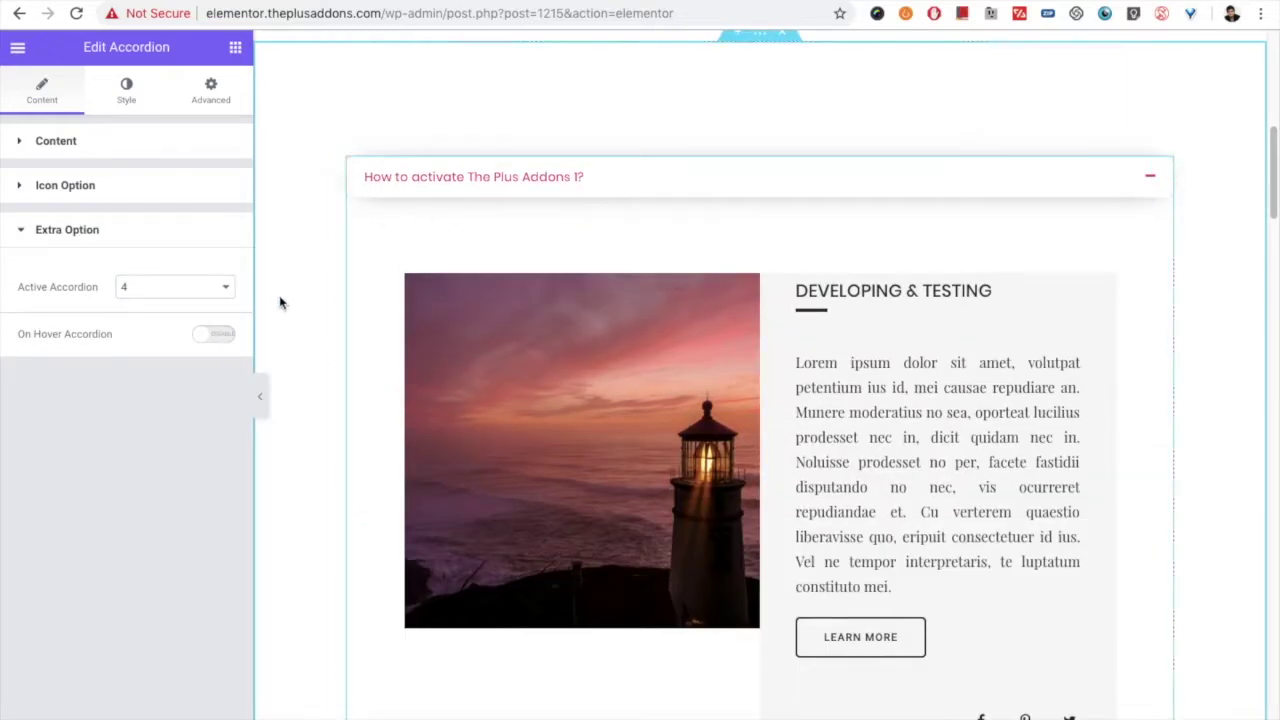
{"action": "left_click", "coordinate": [478, 189]}
{"action": "left_click", "coordinate": [210, 344]}
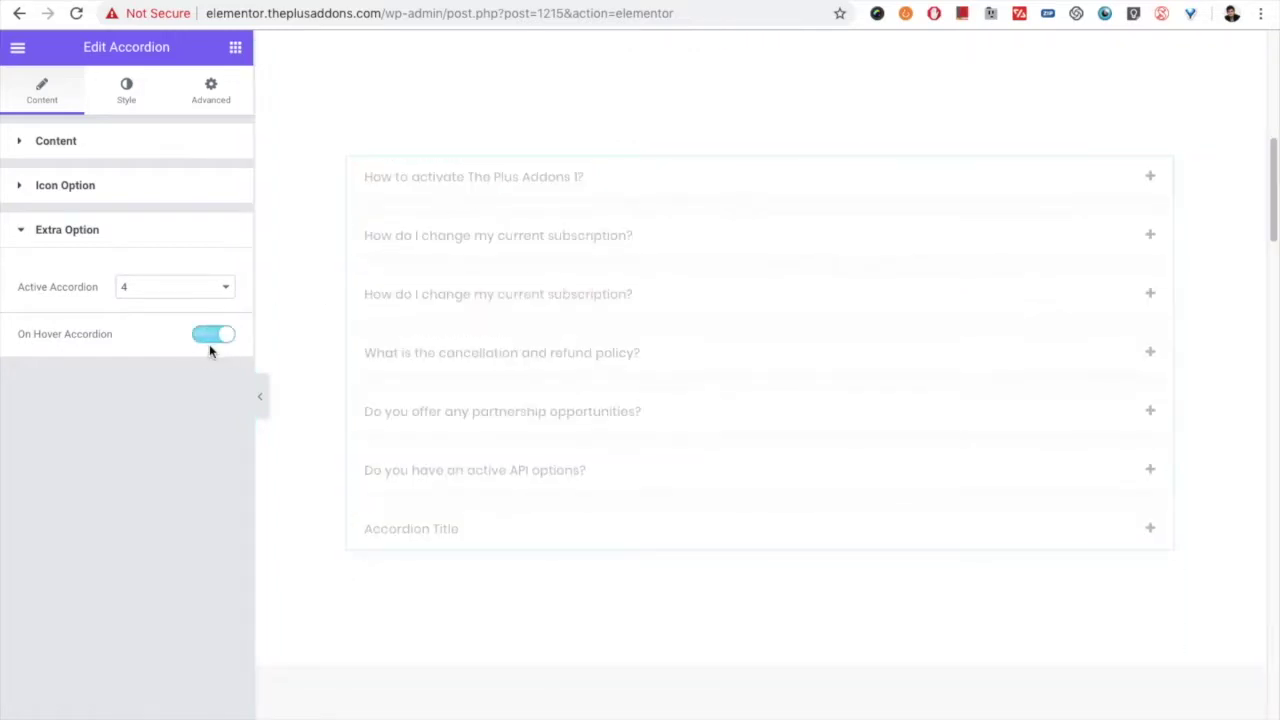
{"action": "mouse_move", "coordinate": [437, 174]}
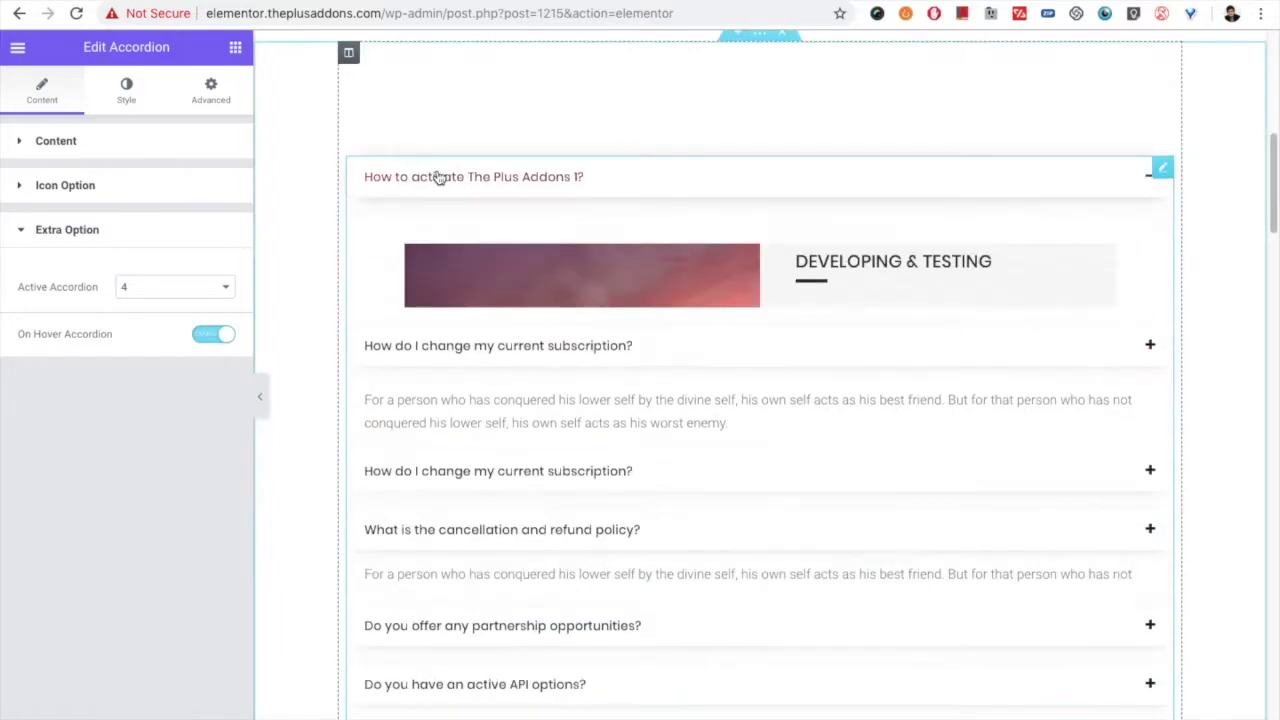
{"action": "scroll", "coordinate": [320, 477], "scroll_direction": "down", "scroll_amount": 10}
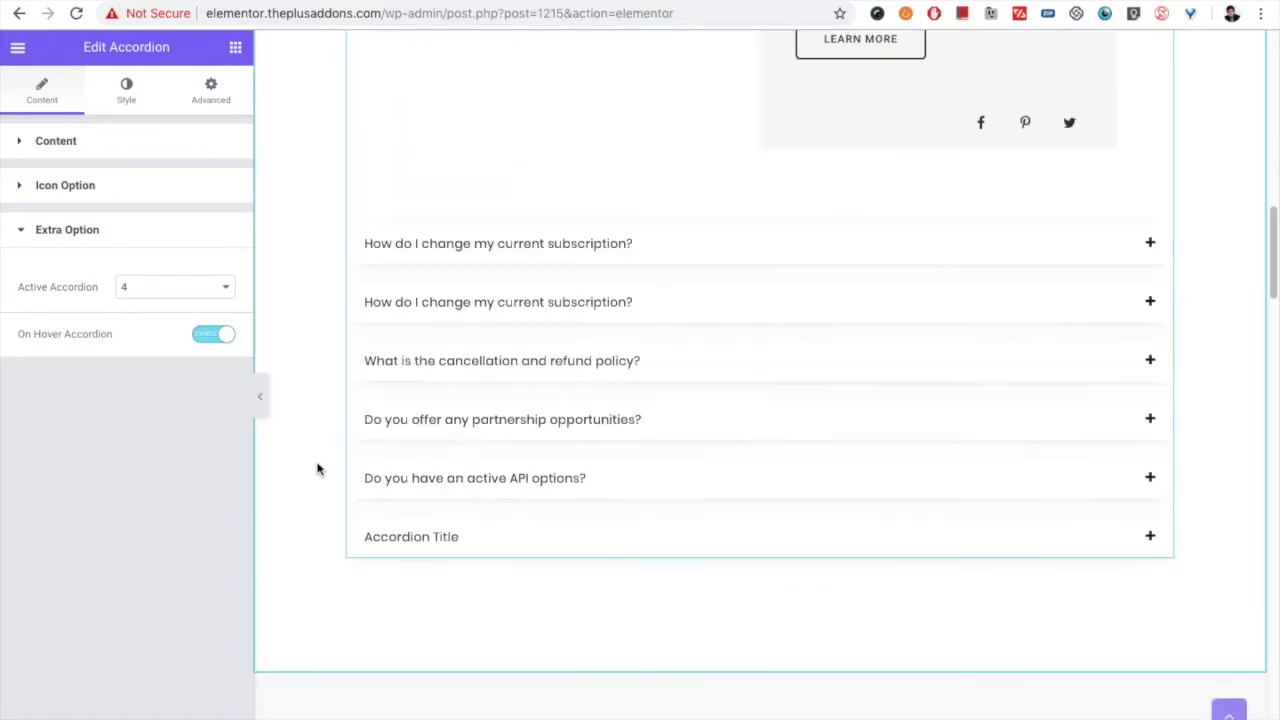
{"action": "scroll", "coordinate": [465, 204], "scroll_direction": "up", "scroll_amount": 2}
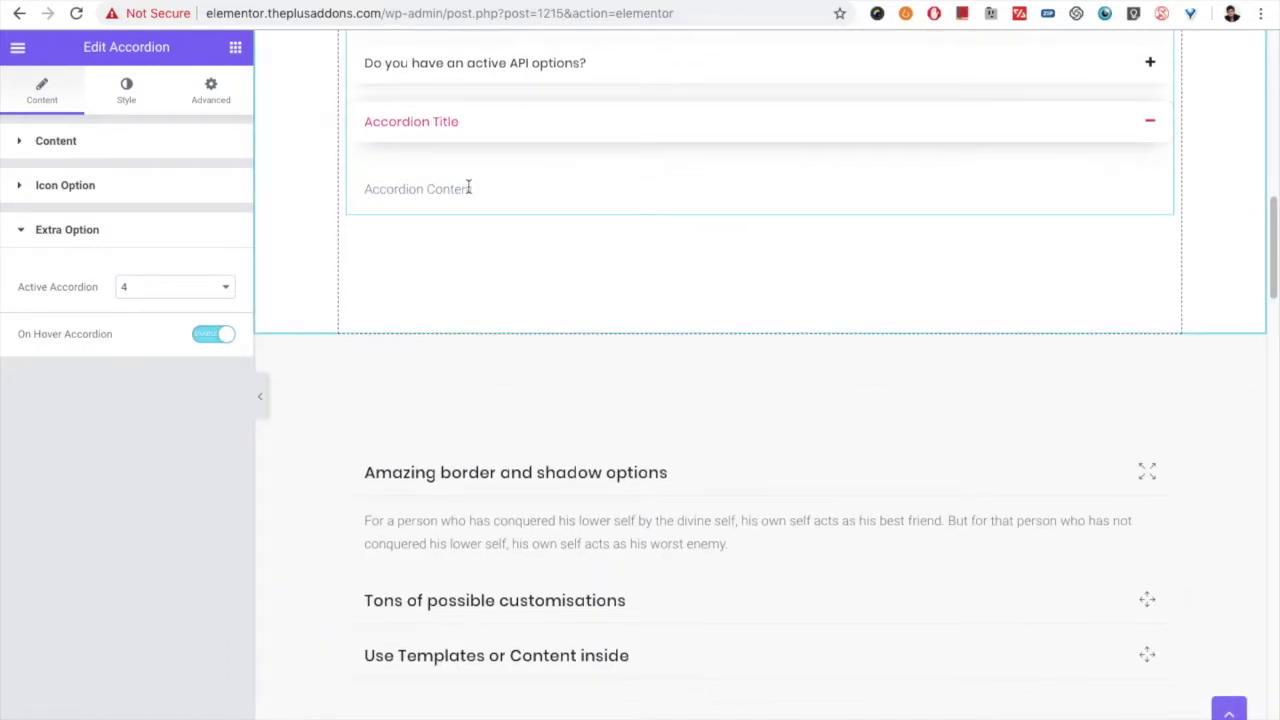
{"action": "left_click", "coordinate": [205, 336]}
- In the accordion's icon styling, compare the Start and End alignments and set the icons to Start
{"action": "left_click", "coordinate": [128, 95]}
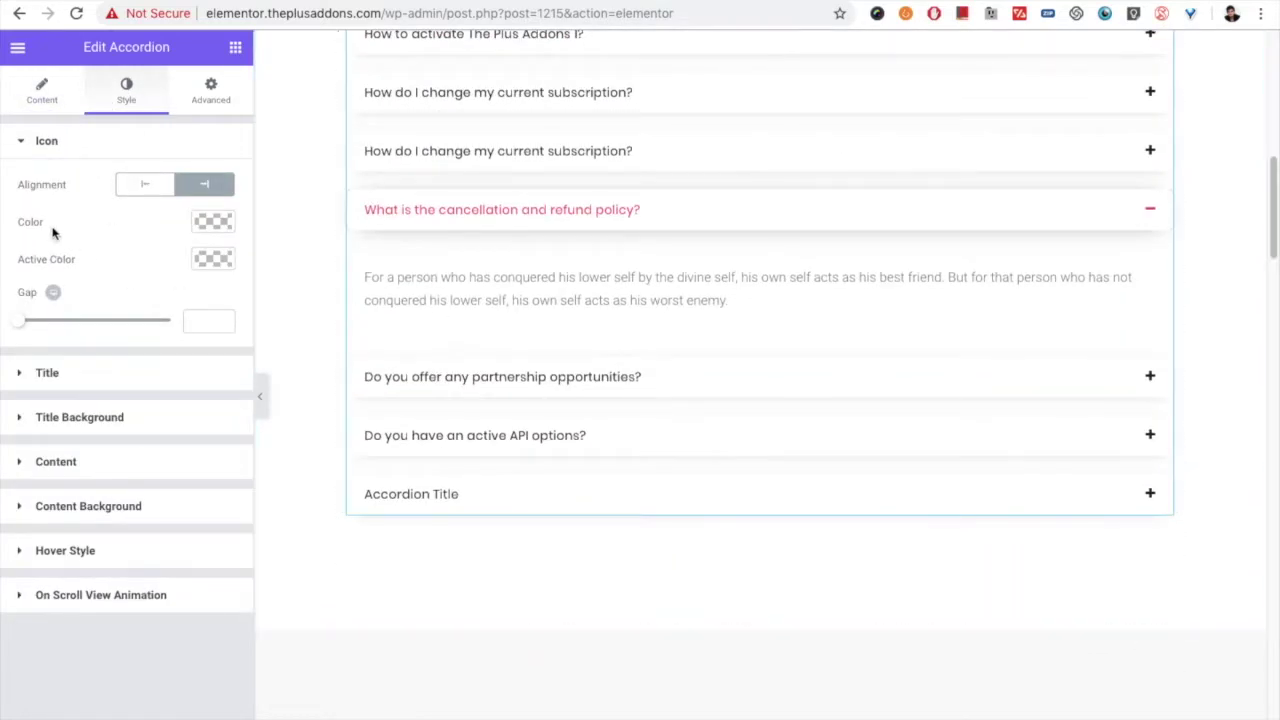
{"action": "left_click", "coordinate": [146, 187]}
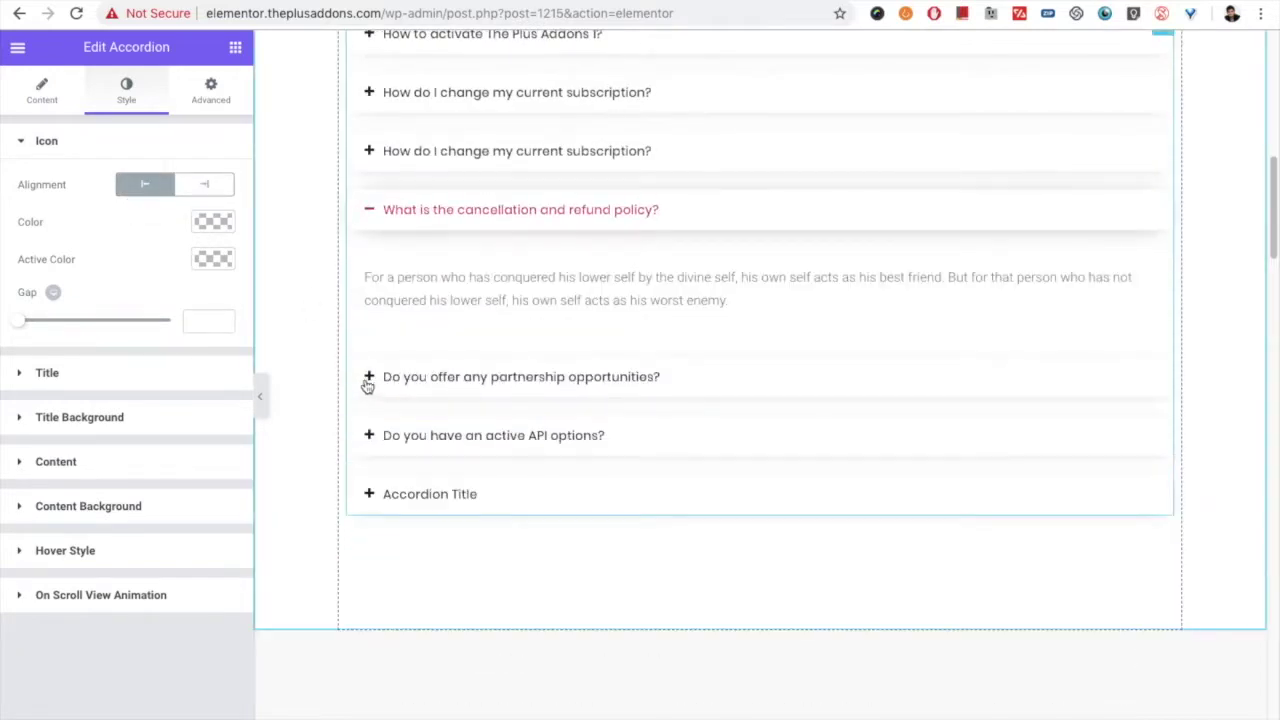
{"action": "left_click", "coordinate": [207, 189]}
{"action": "left_click", "coordinate": [207, 189]}
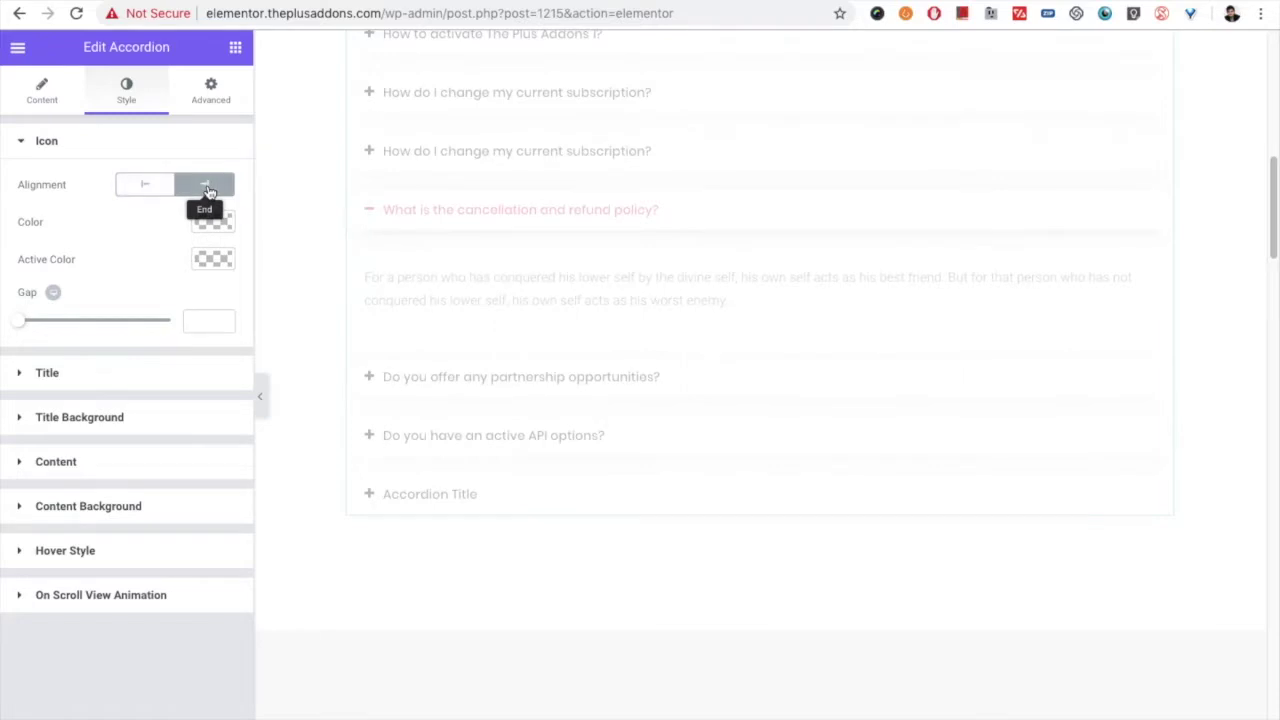
{"action": "left_click", "coordinate": [142, 188]}
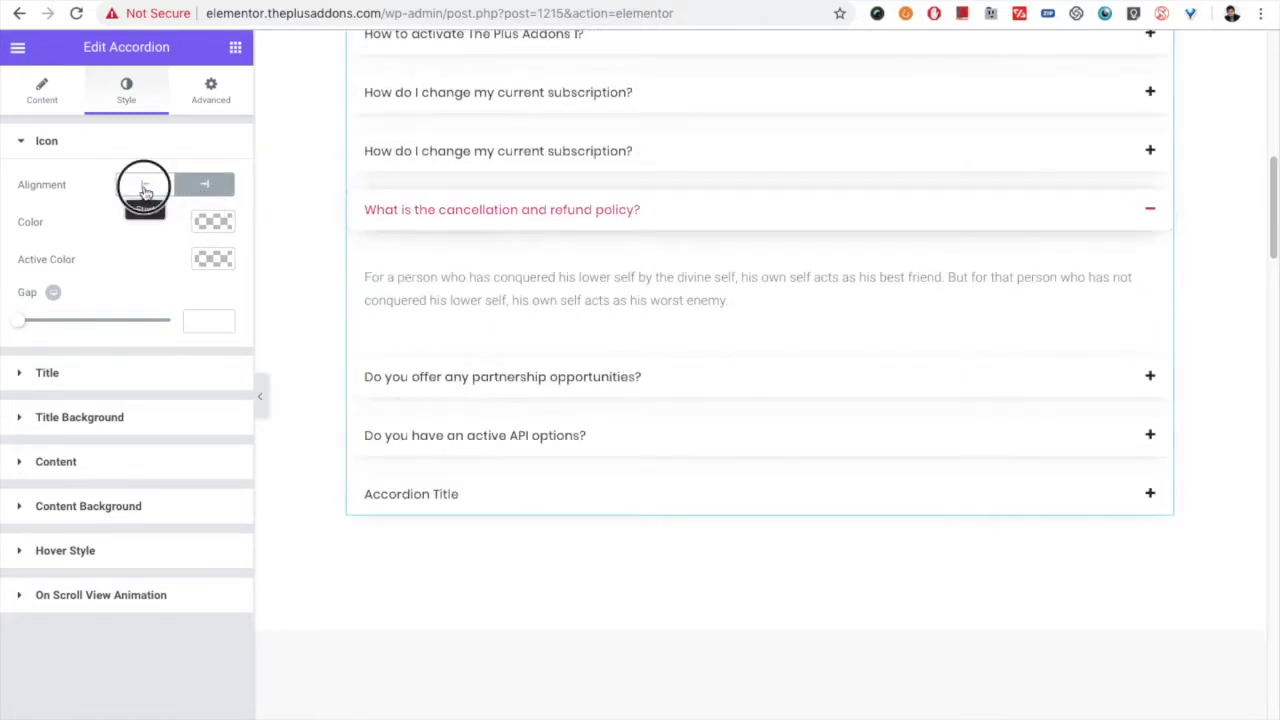
- Set the accordion icons' normal color to a medium grey
{"action": "left_click", "coordinate": [204, 224]}
{"action": "left_click", "coordinate": [107, 327]}
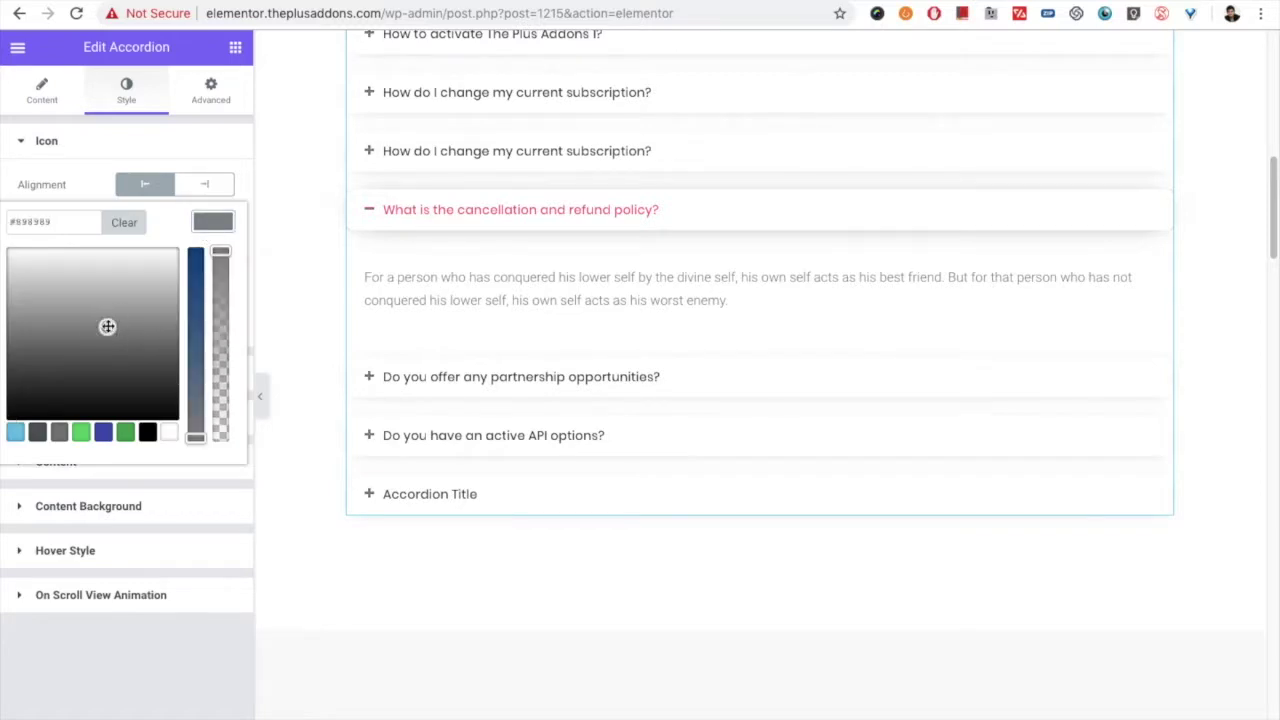
{"action": "left_click", "coordinate": [214, 221]}
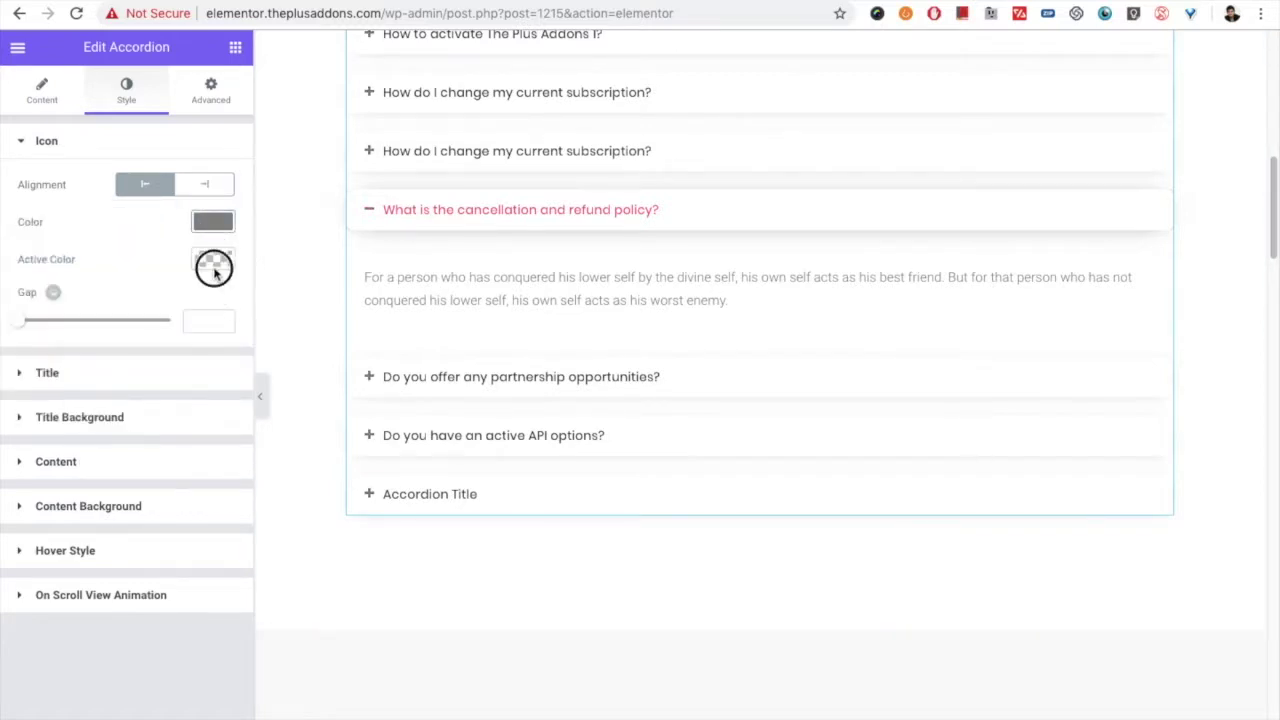
- Set the accordion icons' active color to green #23a455 and bring the icon gap to its minimum
{"action": "left_click", "coordinate": [212, 260]}
{"action": "left_click", "coordinate": [148, 385]}
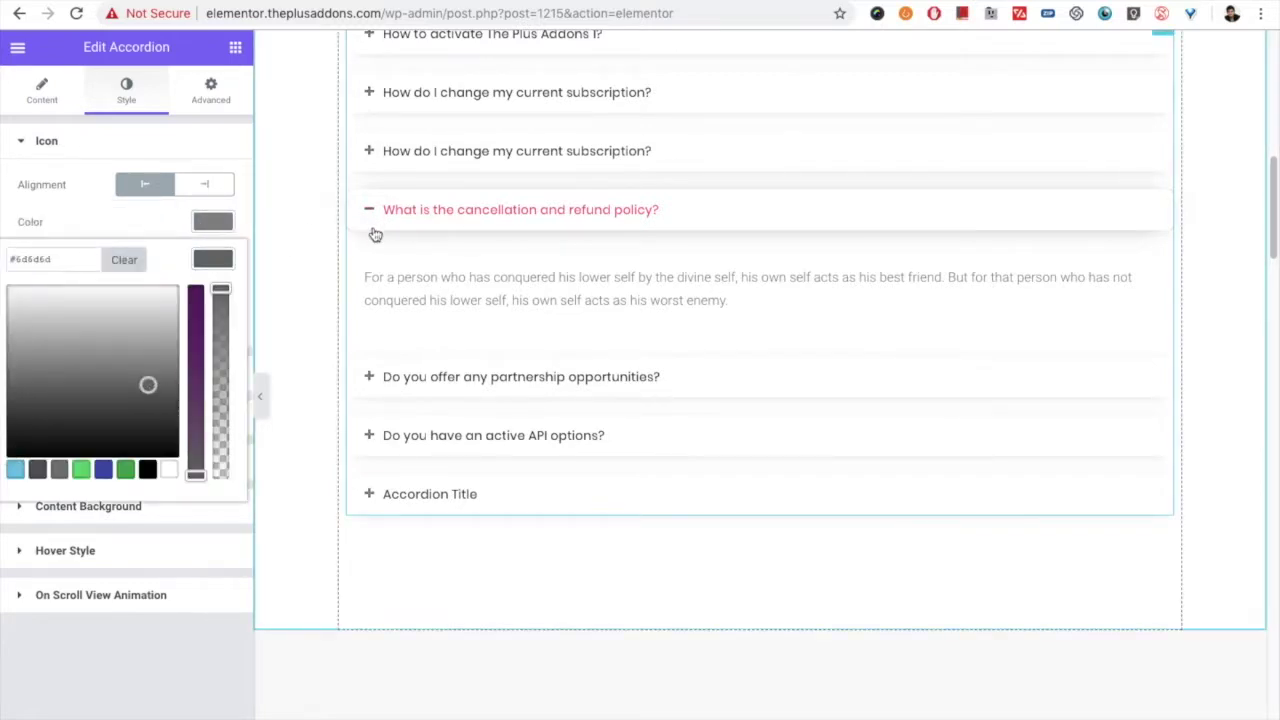
{"action": "left_click", "coordinate": [125, 469]}
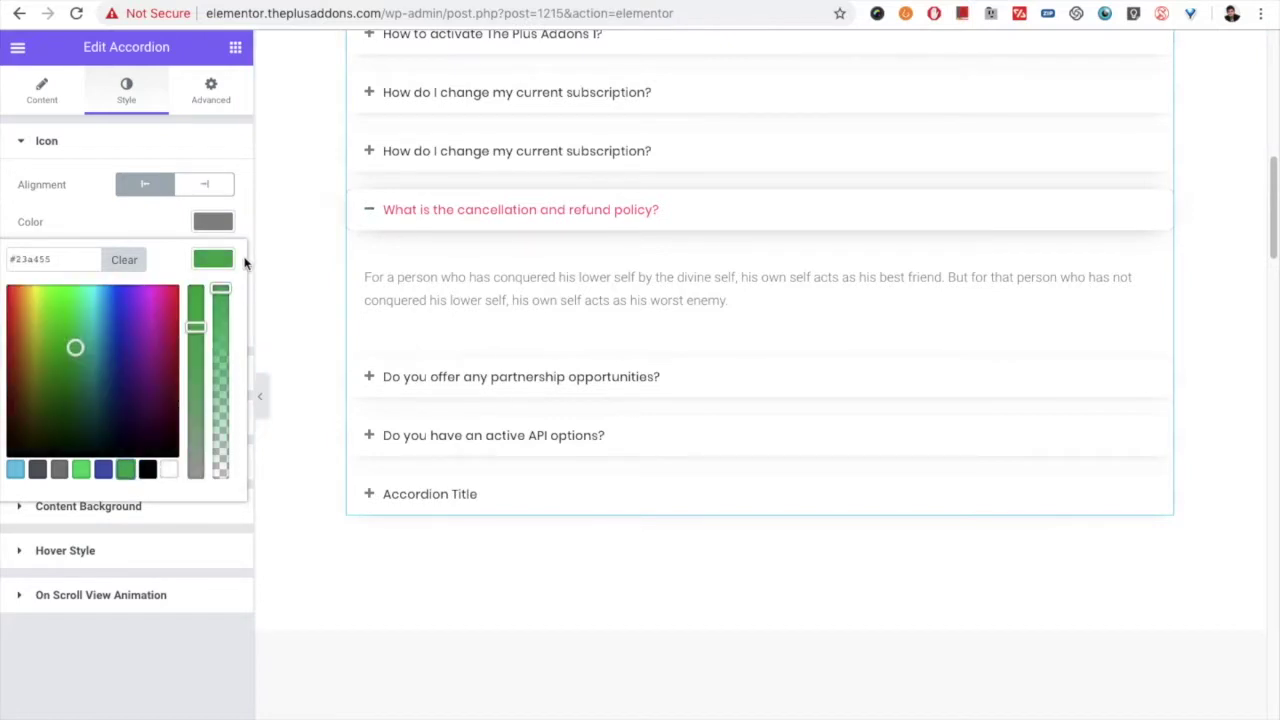
{"action": "left_click", "coordinate": [214, 260]}
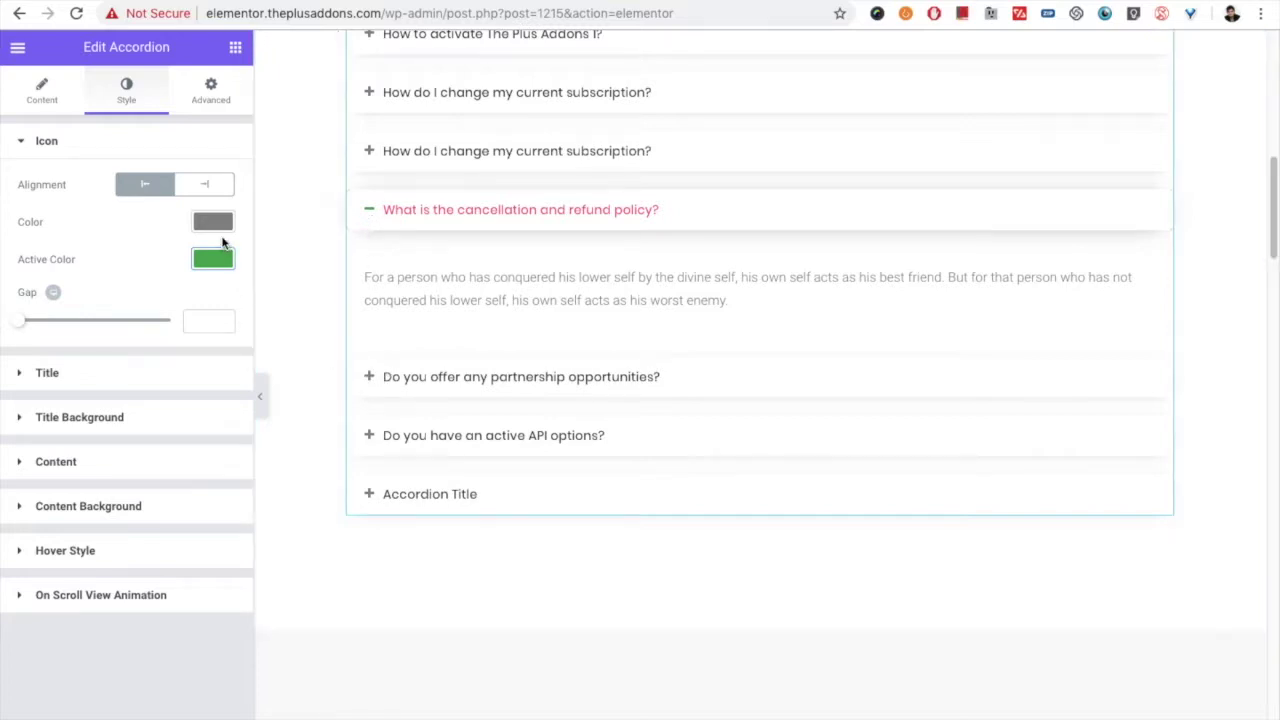
{"action": "left_click_drag", "start_coordinate": [35, 328], "coordinate": [2, 322]}
- Set the accordion titles' font family to Port Lligat Slab in the title typography
{"action": "left_click", "coordinate": [83, 375]}
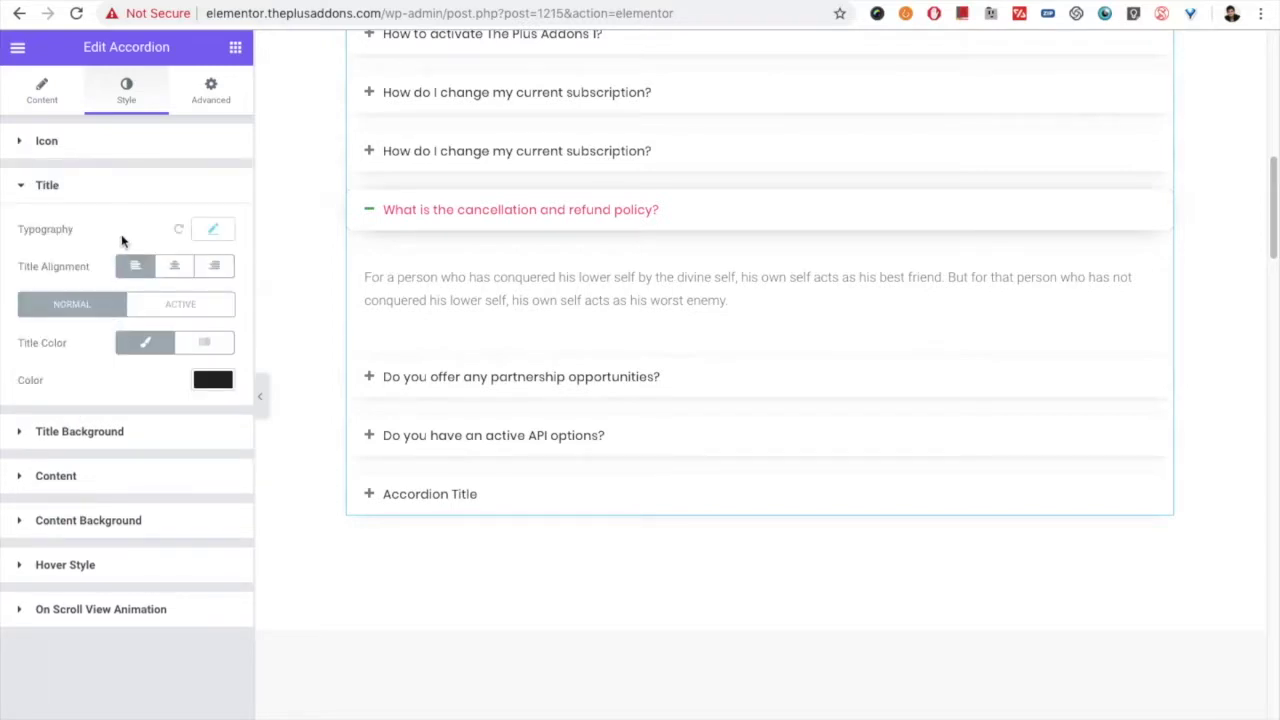
{"action": "left_click", "coordinate": [213, 229]}
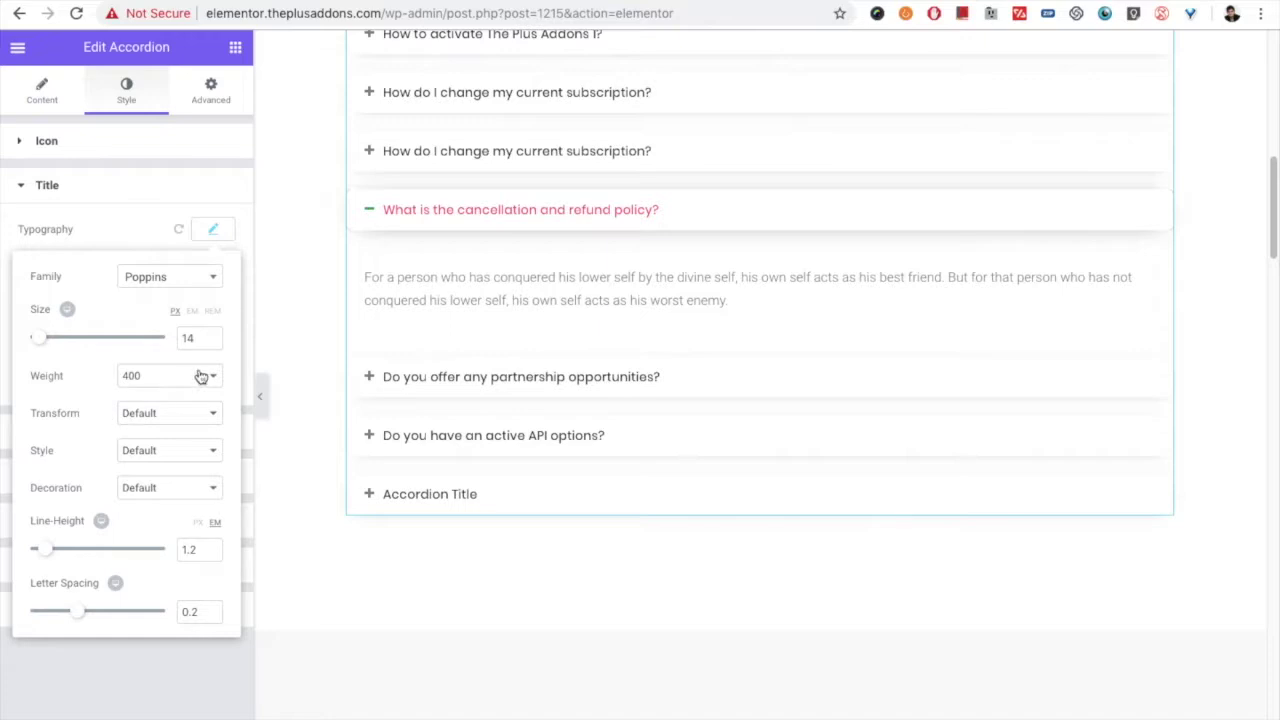
{"action": "left_click", "coordinate": [177, 282]}
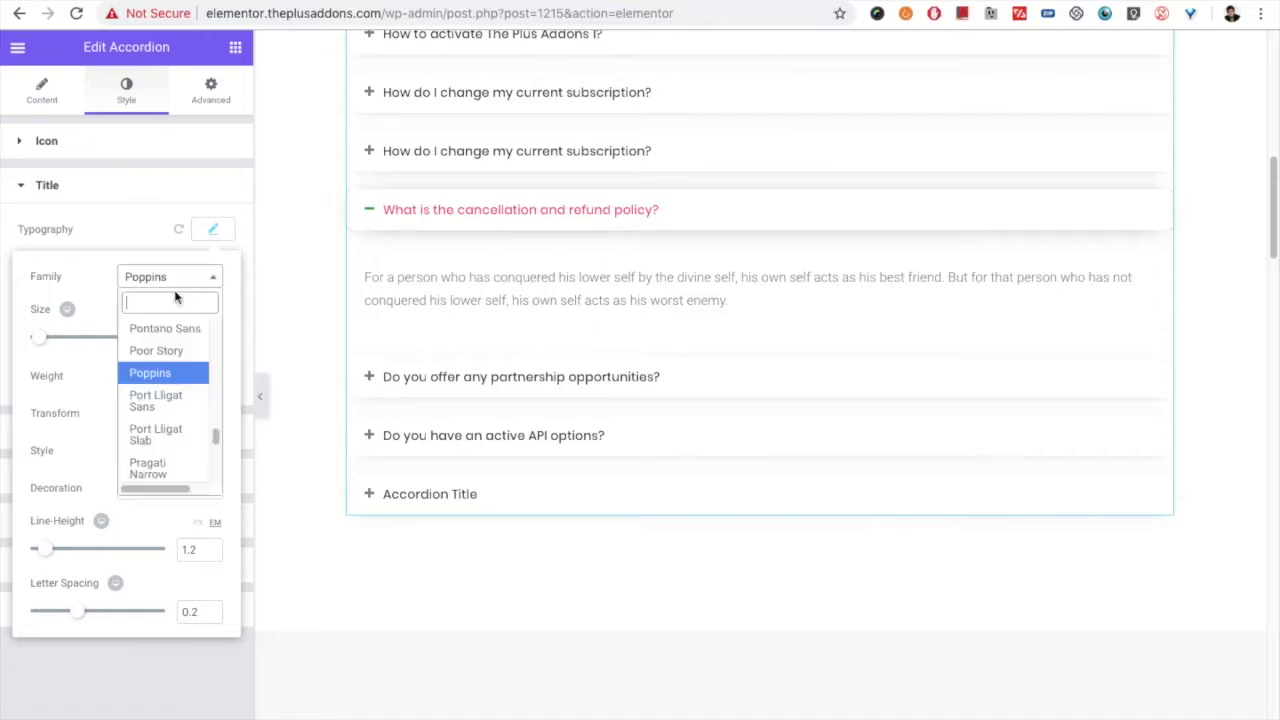
{"action": "left_click", "coordinate": [150, 434]}
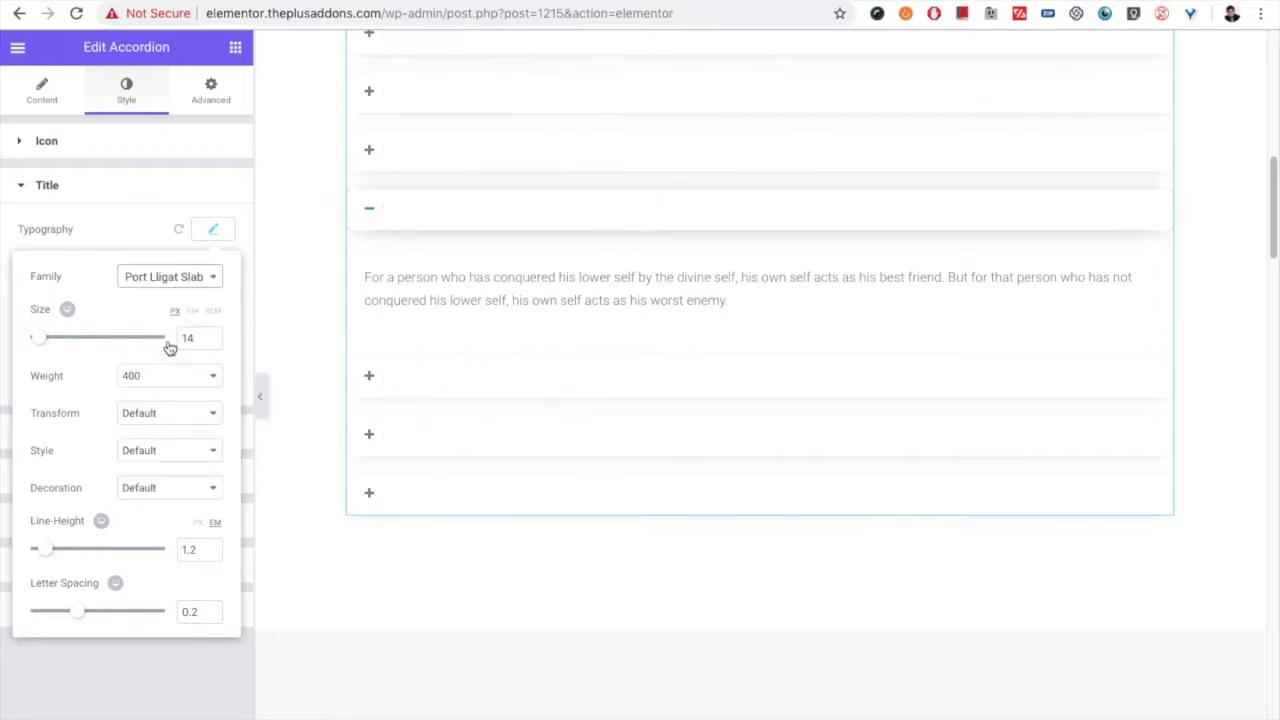
{"action": "left_click", "coordinate": [157, 279]}
{"action": "left_click", "coordinate": [152, 275]}
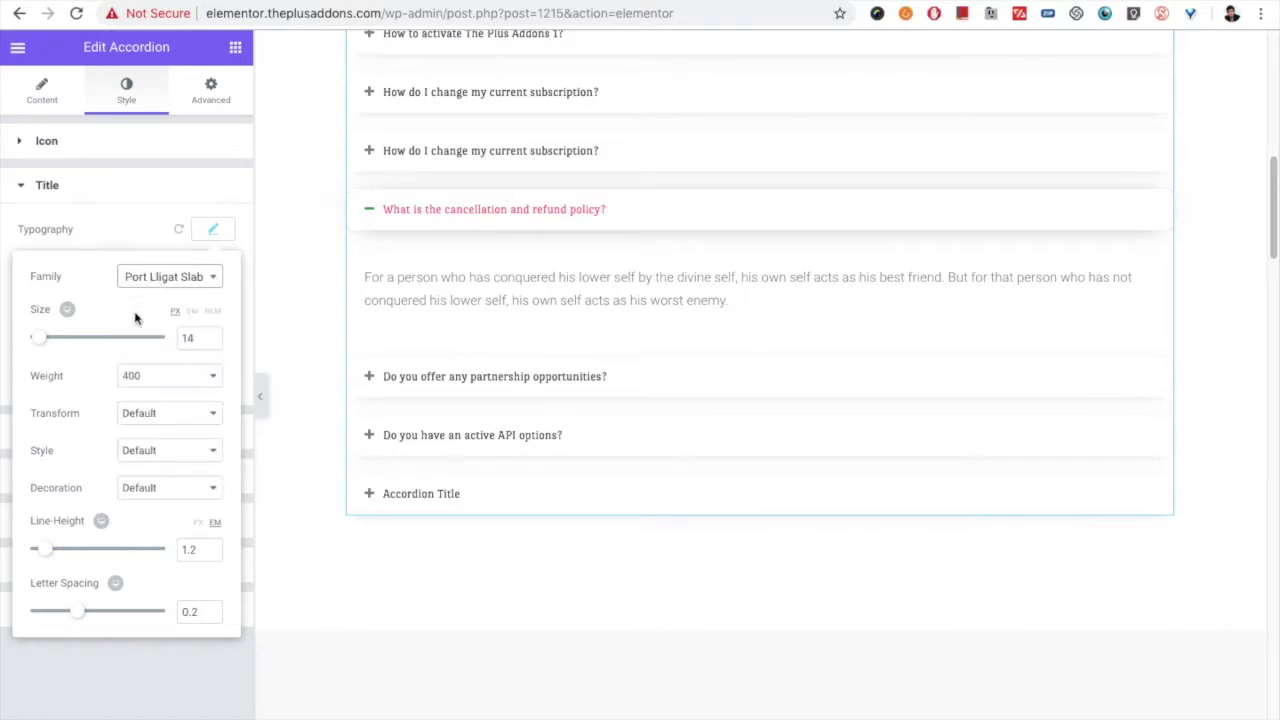
- Set the accordion titles' font size to 17 px and reveal the per-device typography options before closing the typography settings
{"action": "mouse_move", "coordinate": [42, 346]}
{"action": "left_mouse_down"}
{"action": "mouse_move", "coordinate": [71, 337]}
{"action": "mouse_move", "coordinate": [33, 340]}
{"action": "mouse_move", "coordinate": [44, 340]}
{"action": "left_mouse_up"}
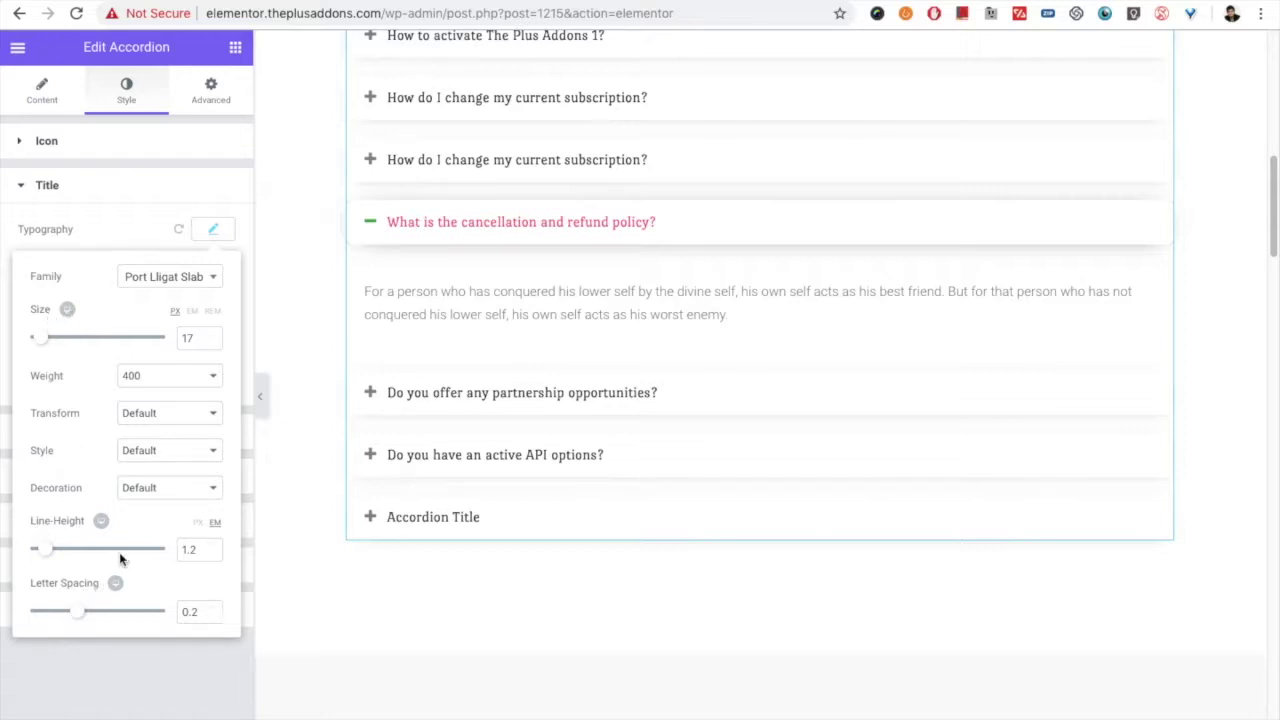
{"action": "left_click", "coordinate": [68, 311]}
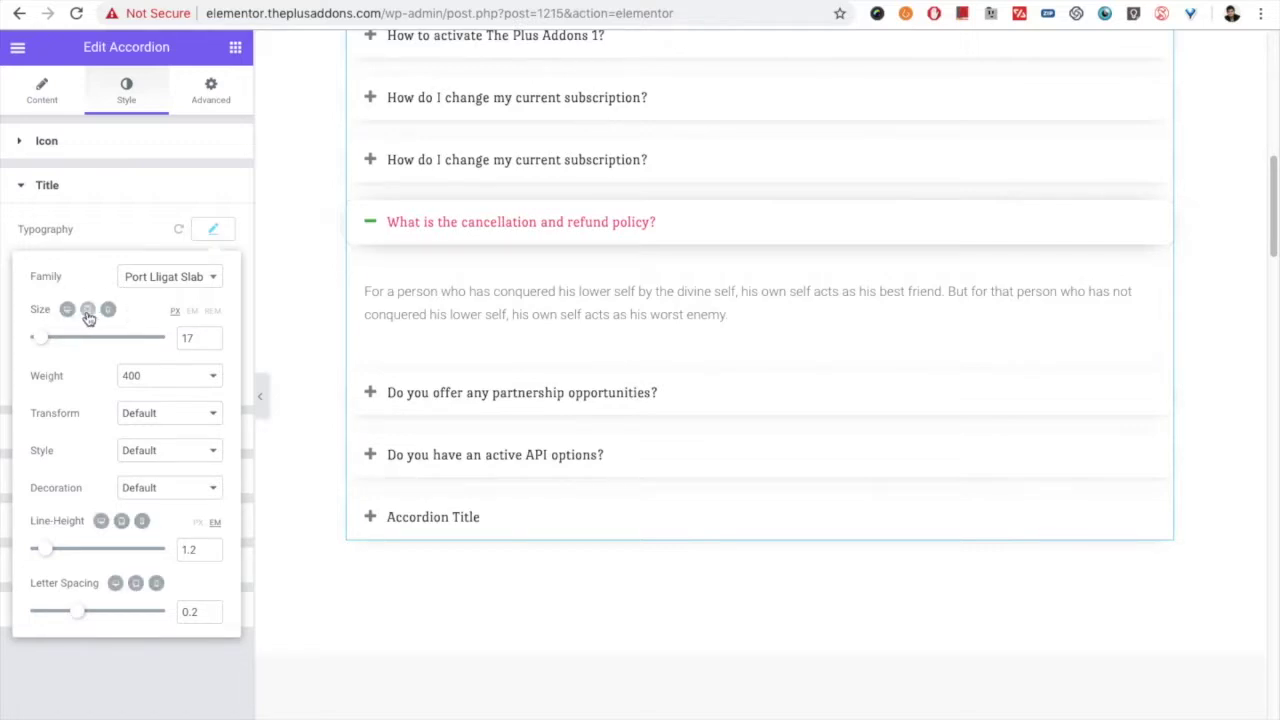
{"action": "left_click", "coordinate": [212, 229]}
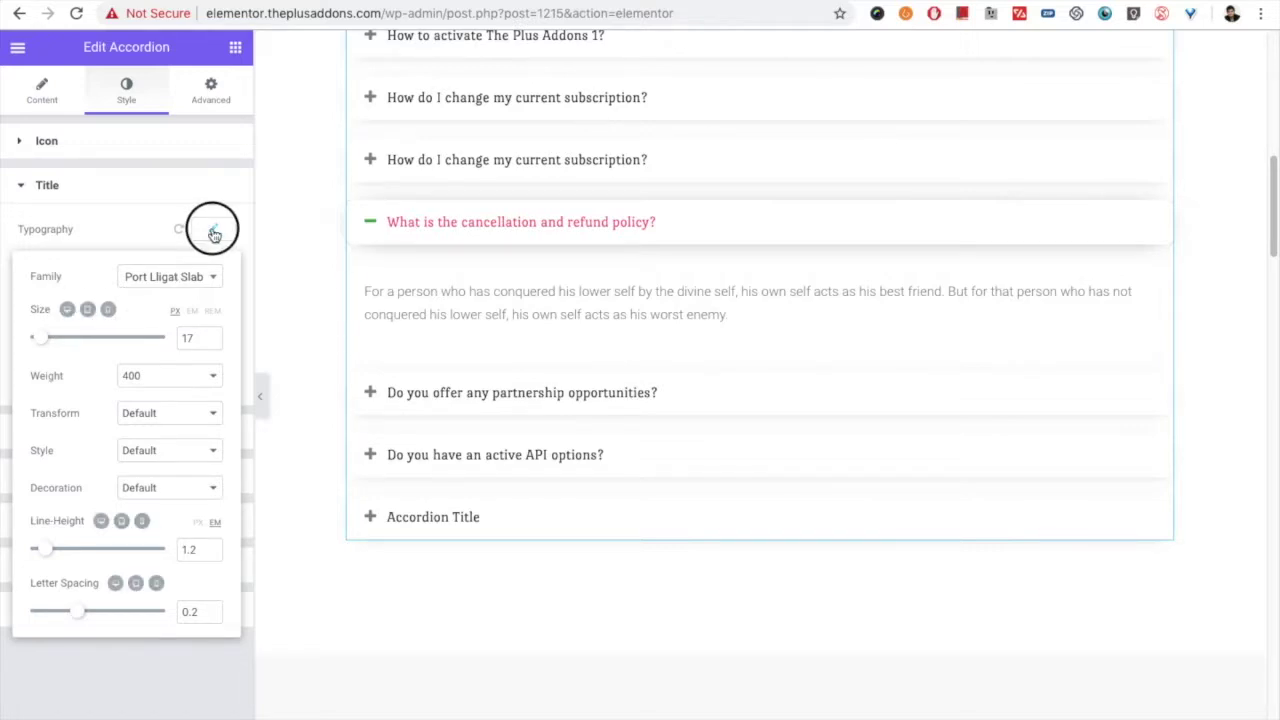
- Center-align the accordion titles and set the space between accordions to 14 with the title box border enabled
{"action": "left_click", "coordinate": [173, 266]}
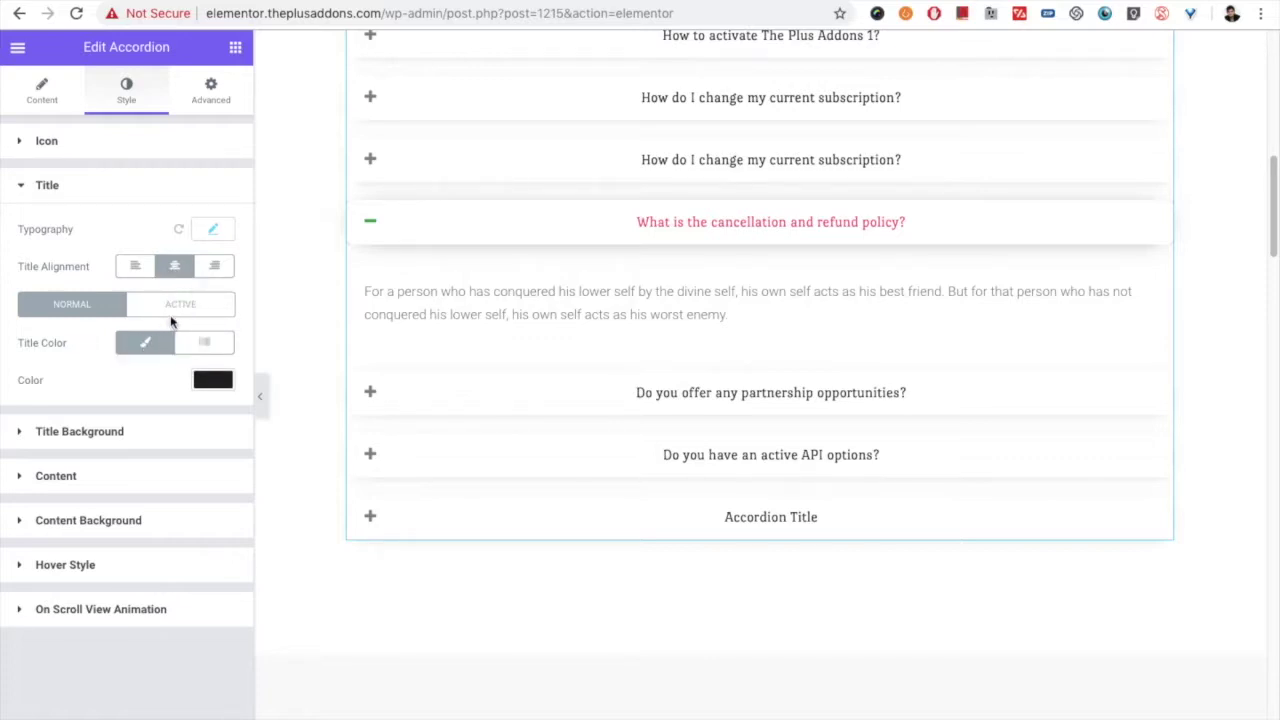
{"action": "left_click", "coordinate": [124, 432]}
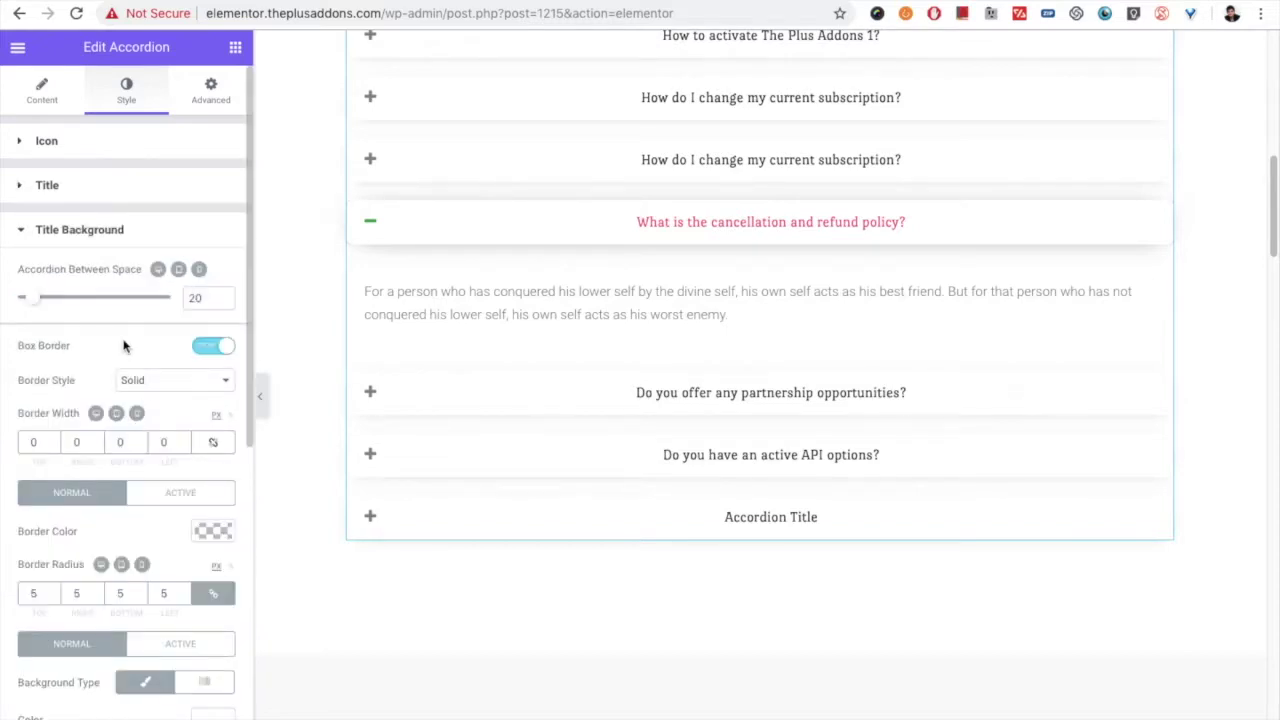
{"action": "scroll", "coordinate": [108, 342], "scroll_direction": "down", "scroll_amount": 2}
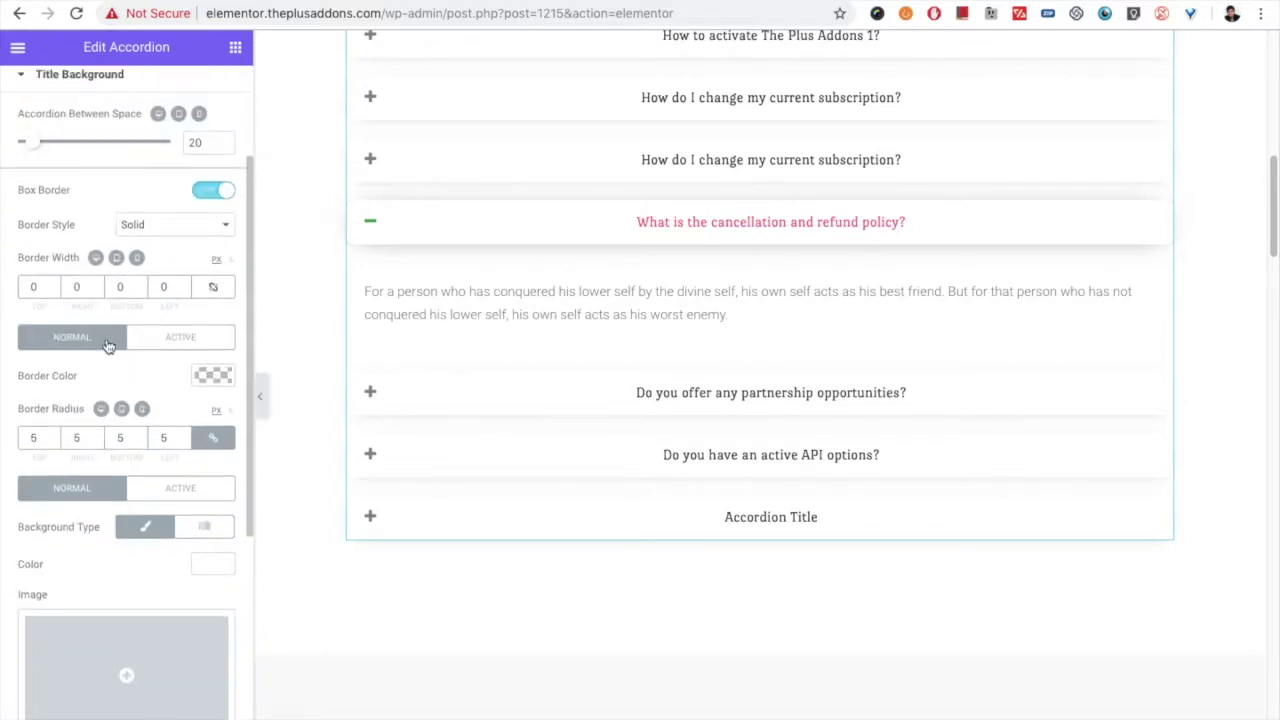
{"action": "scroll", "coordinate": [100, 280], "scroll_direction": "up", "scroll_amount": 1}
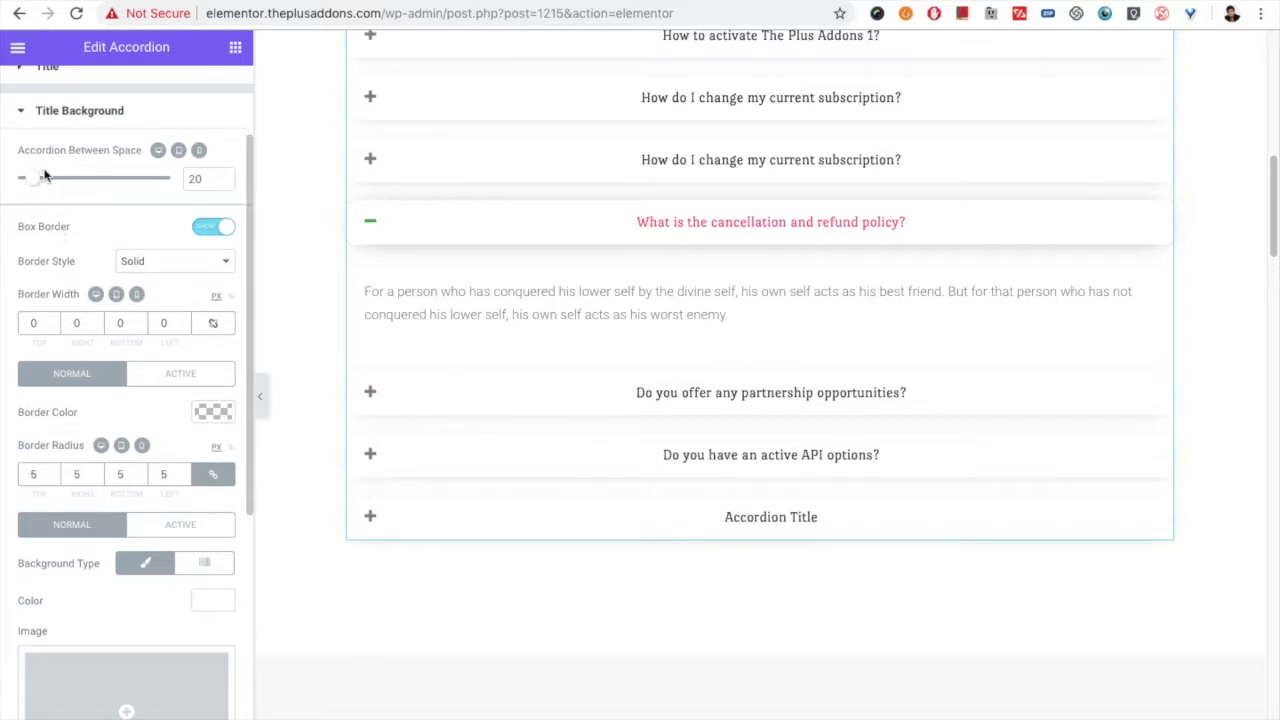
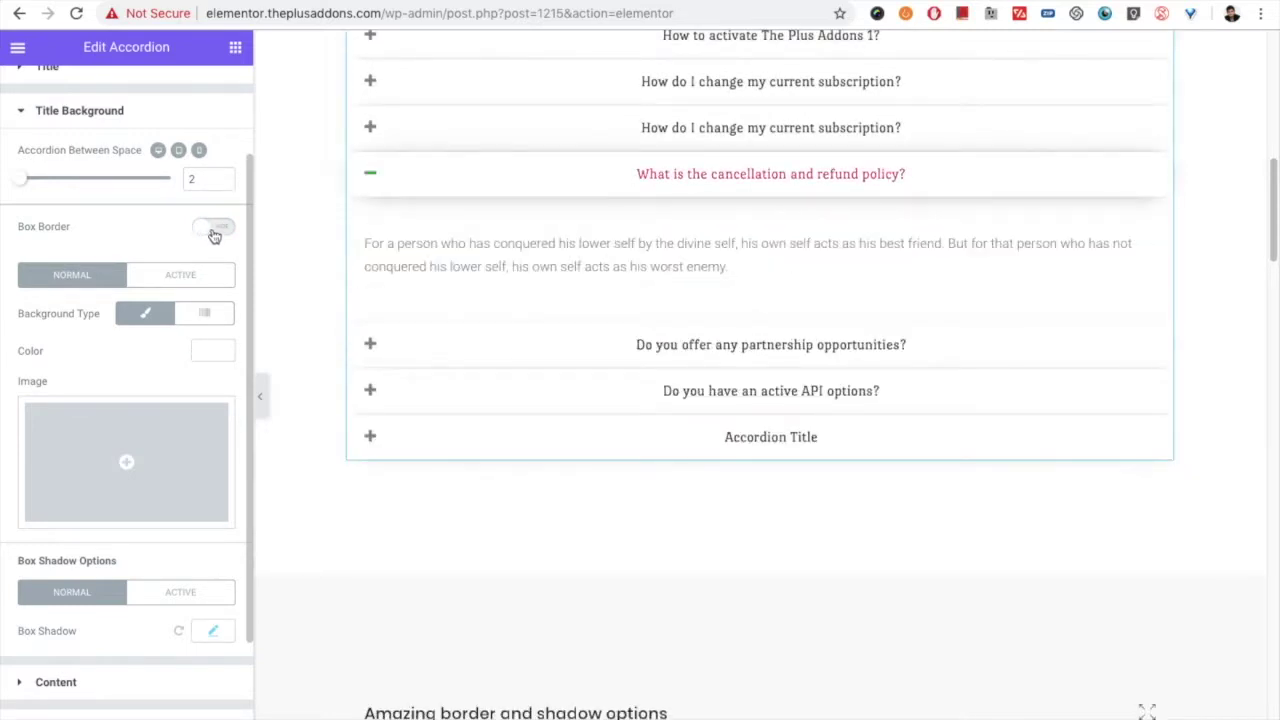
{"action": "left_click", "coordinate": [211, 229]}
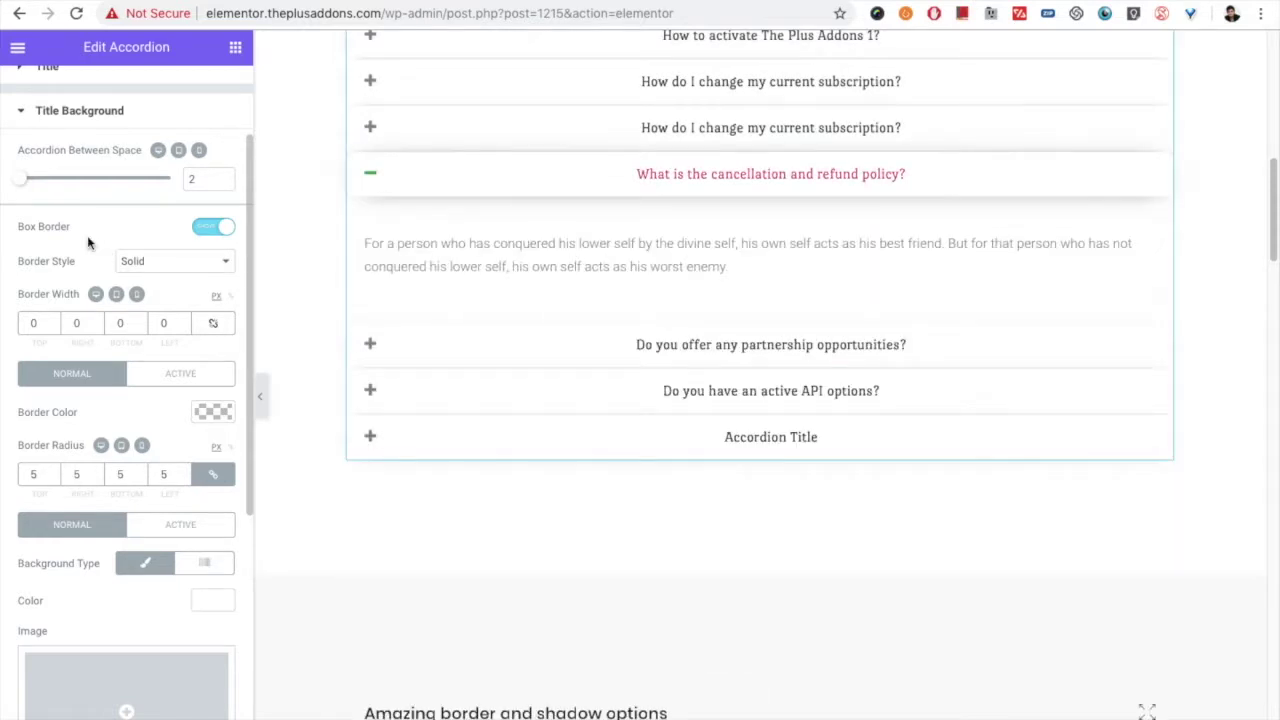
{"action": "left_click", "coordinate": [29, 177]}
{"action": "left_click_drag", "start_coordinate": [29, 183], "coordinate": [34, 186]}
- Set the title border style to Dotted and its linked border width to 4 px on all sides
{"action": "left_click", "coordinate": [158, 268]}
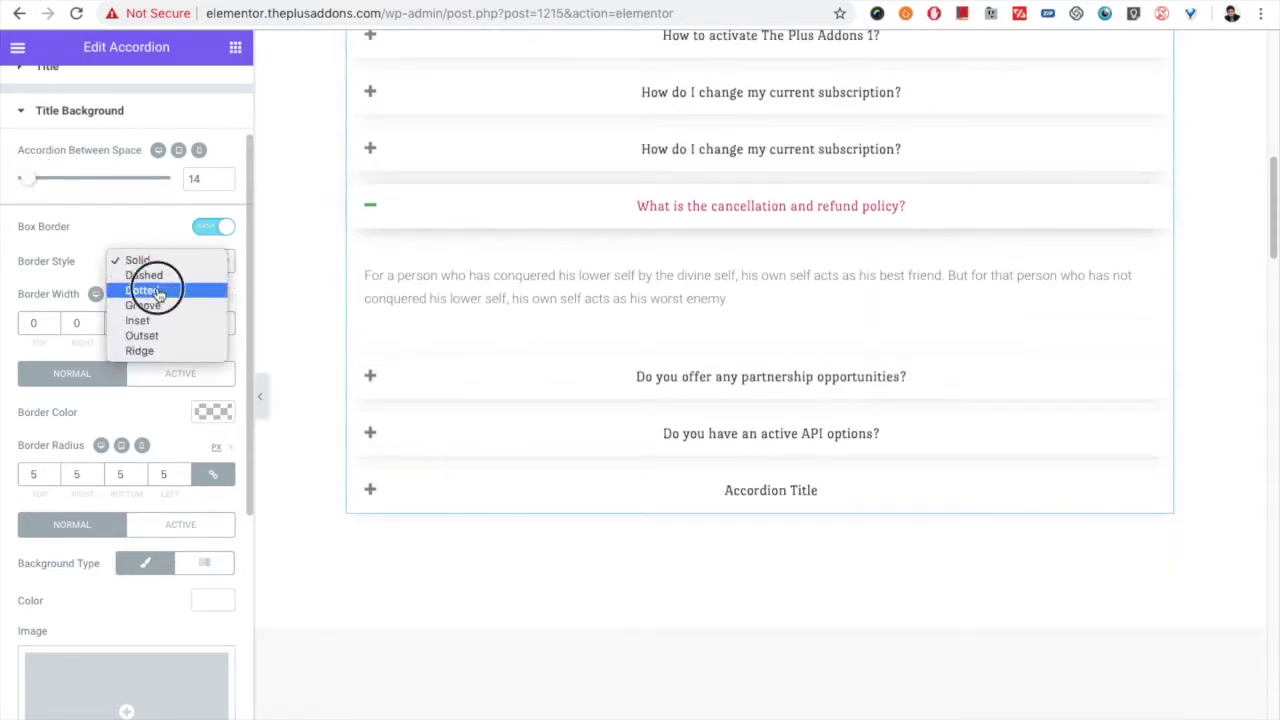
{"action": "left_click", "coordinate": [170, 312]}
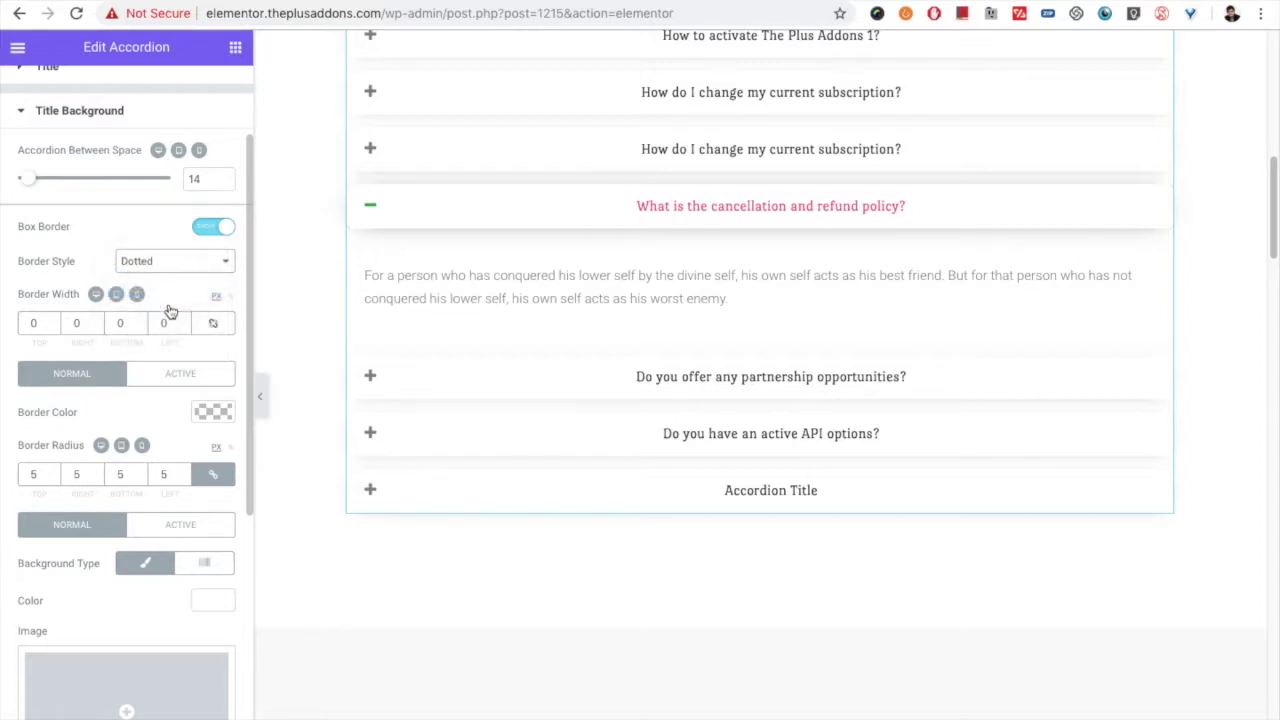
{"action": "double_click", "coordinate": [34, 323]}
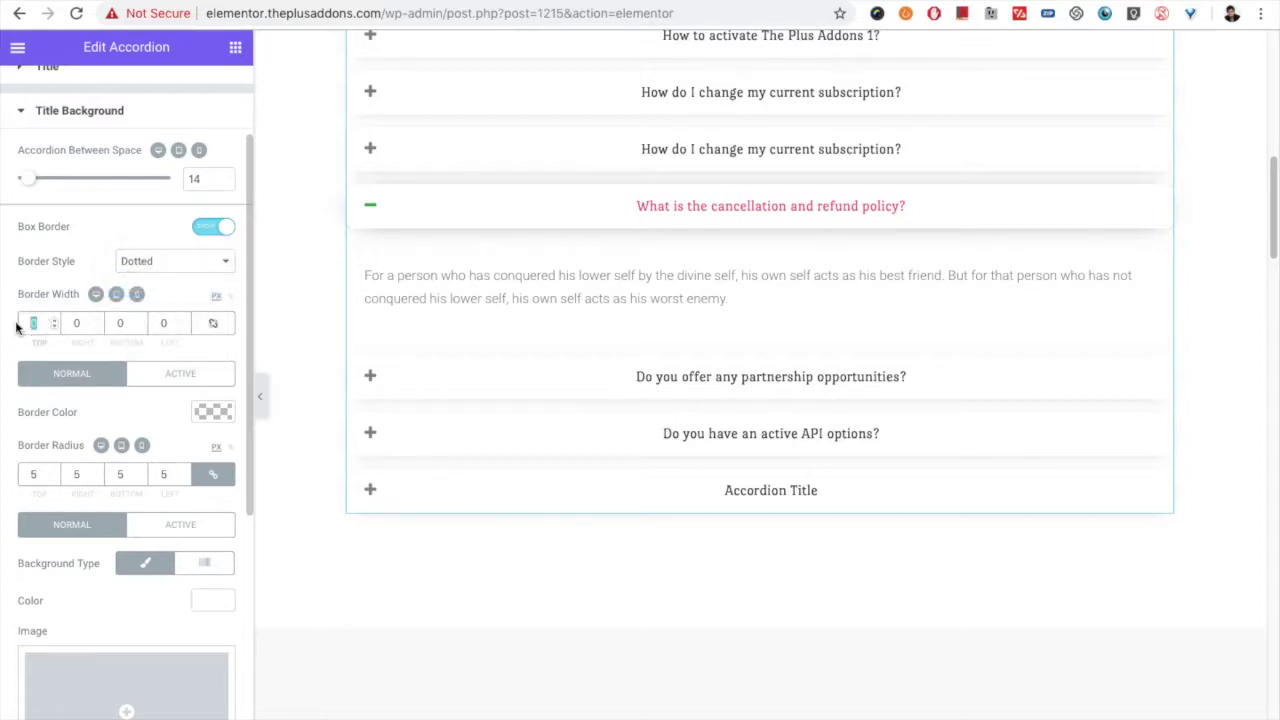
{"action": "type", "text": "1"}
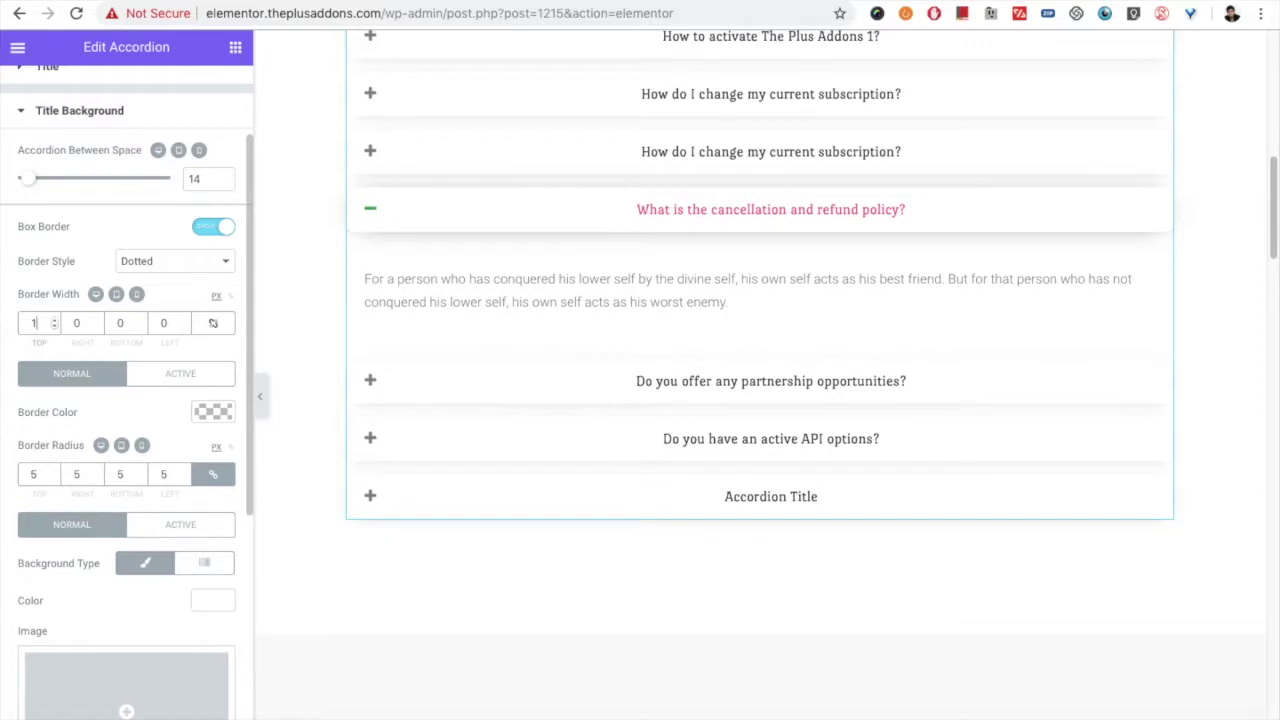
{"action": "key", "text": "Down"}
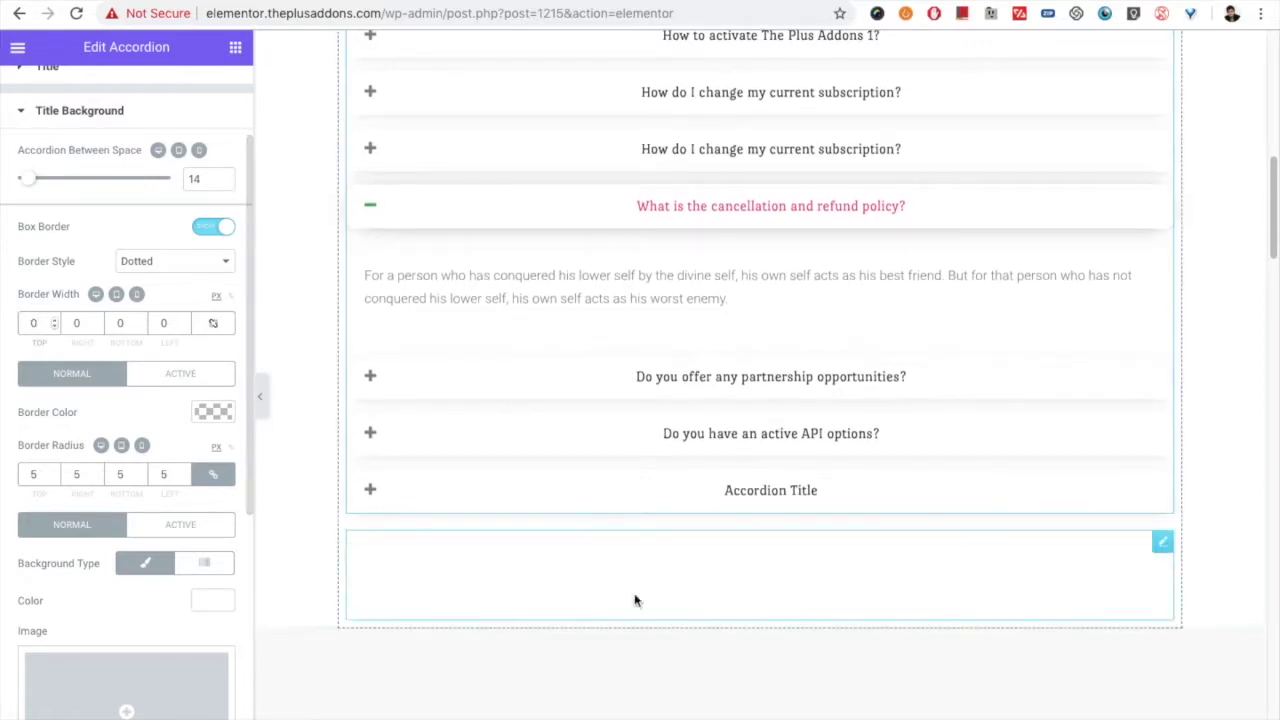
{"action": "left_click", "coordinate": [218, 323]}
{"action": "double_click", "coordinate": [35, 323]}
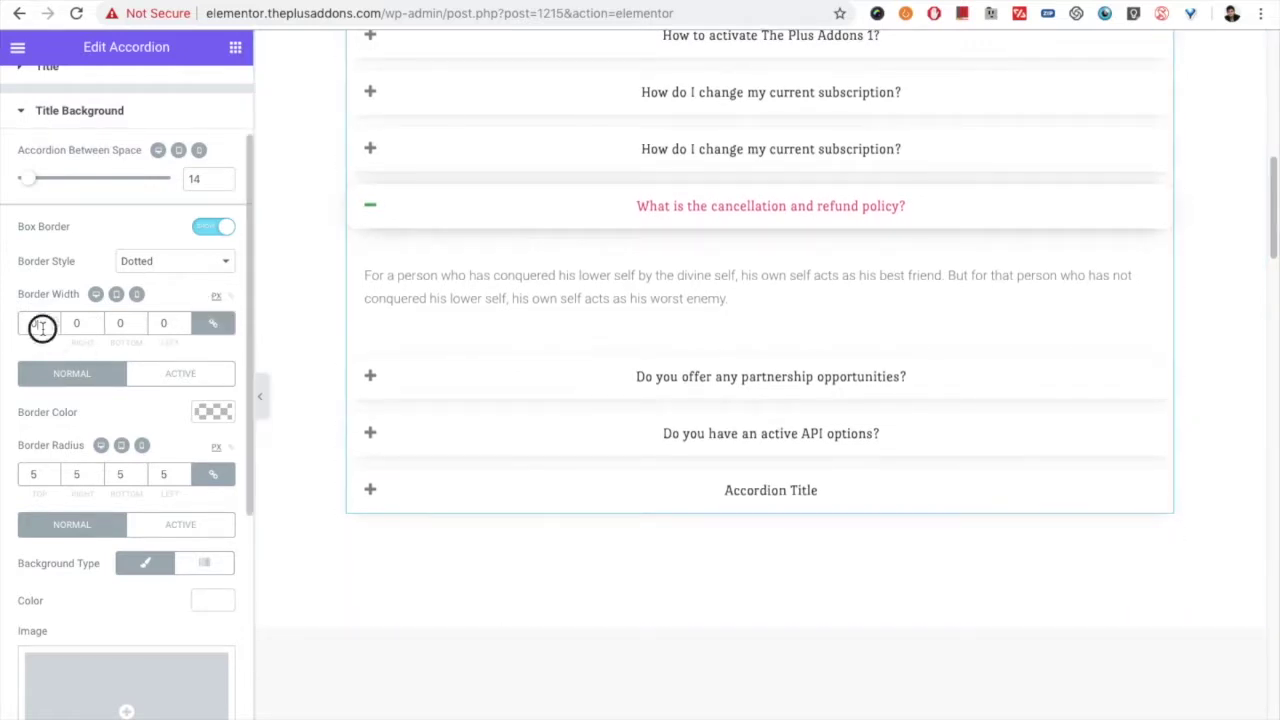
{"action": "type", "text": "4"}
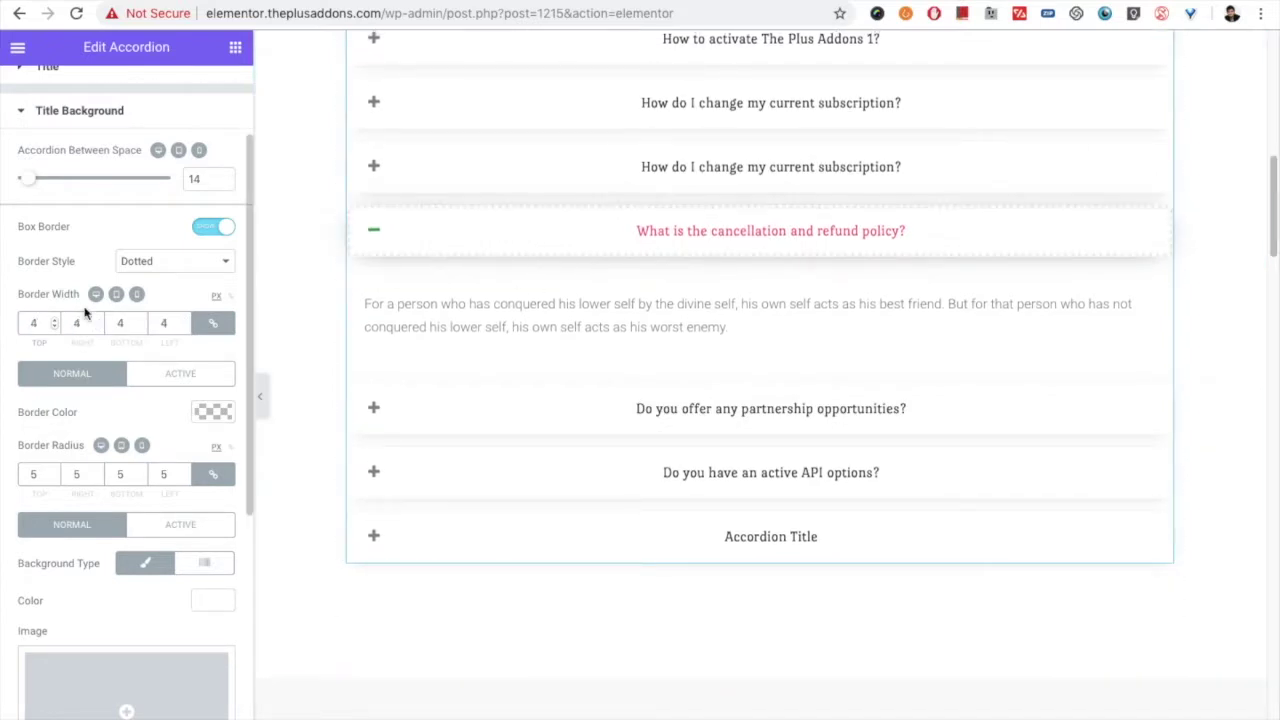
- Set the normal-state title border color to a mostly opaque dark grey, rgba(89,89,89)
{"action": "scroll", "coordinate": [87, 315], "scroll_direction": "up", "scroll_amount": 1}
{"action": "scroll", "coordinate": [87, 315], "scroll_direction": "down", "scroll_amount": 1}
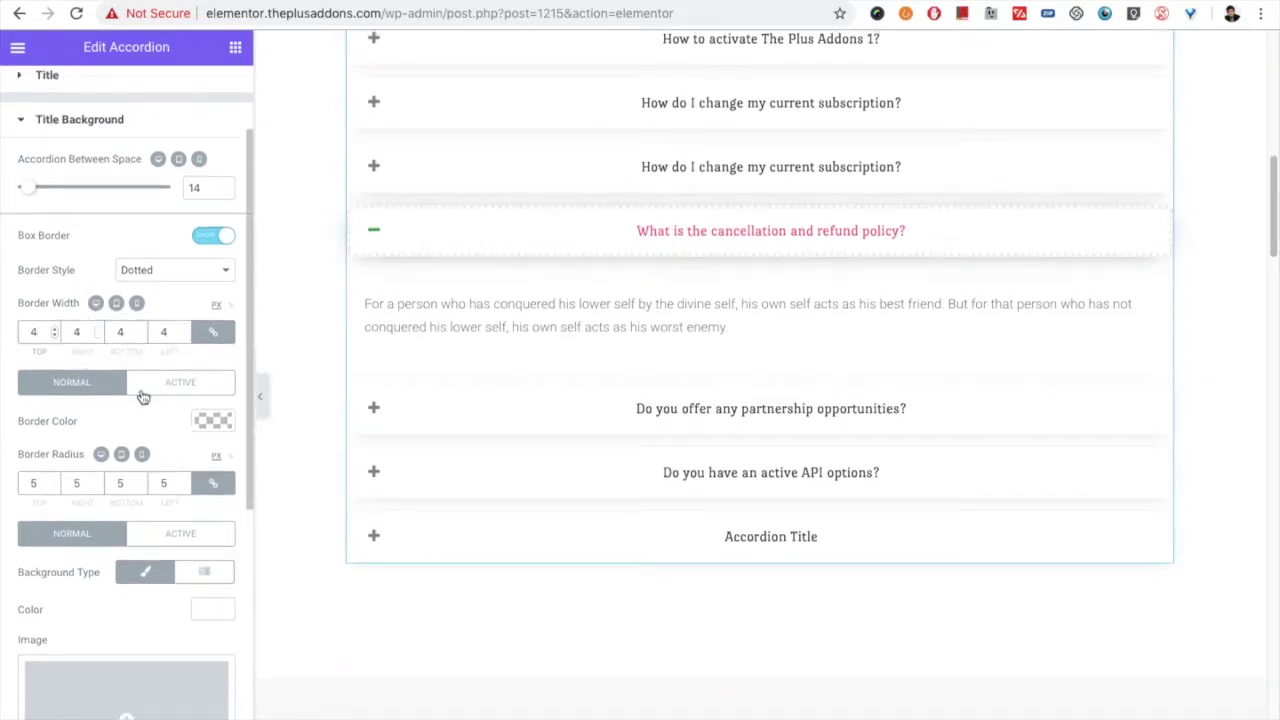
{"action": "scroll", "coordinate": [130, 375], "scroll_direction": "down", "scroll_amount": 1}
{"action": "scroll", "coordinate": [166, 380], "scroll_direction": "down", "scroll_amount": 1}
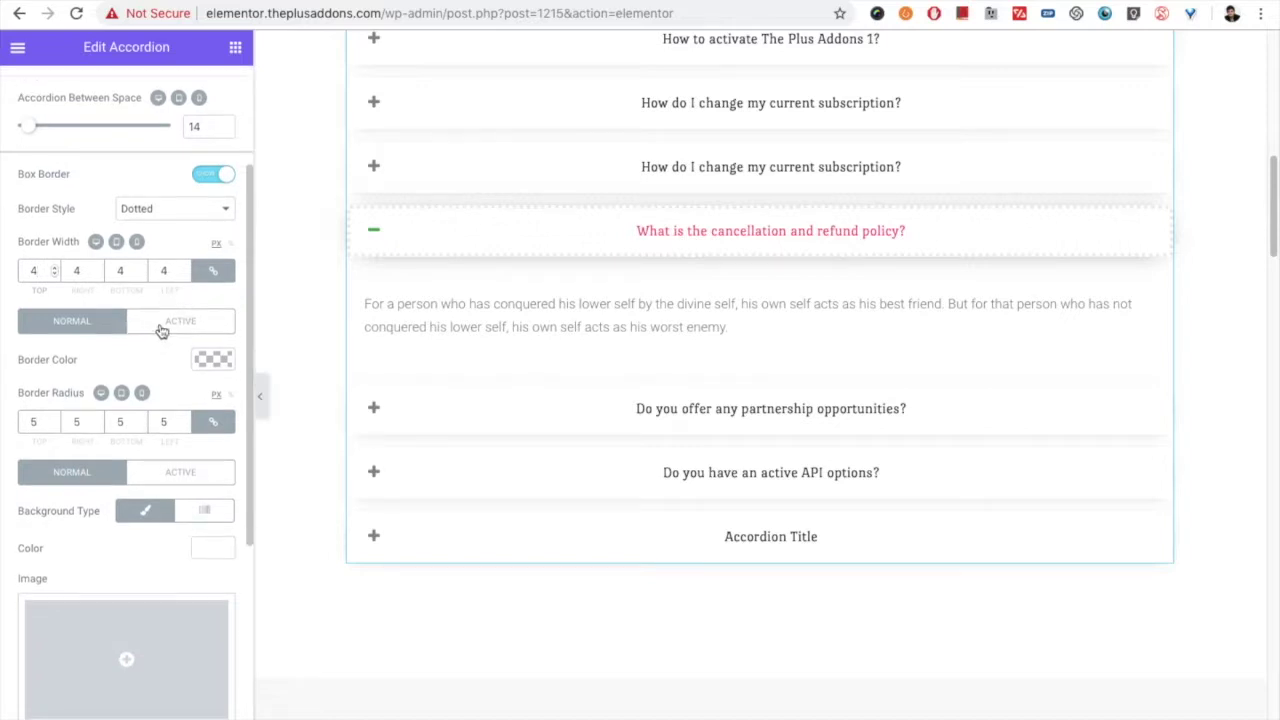
{"action": "left_click", "coordinate": [165, 325]}
{"action": "left_click", "coordinate": [74, 322]}
{"action": "left_click", "coordinate": [205, 358]}
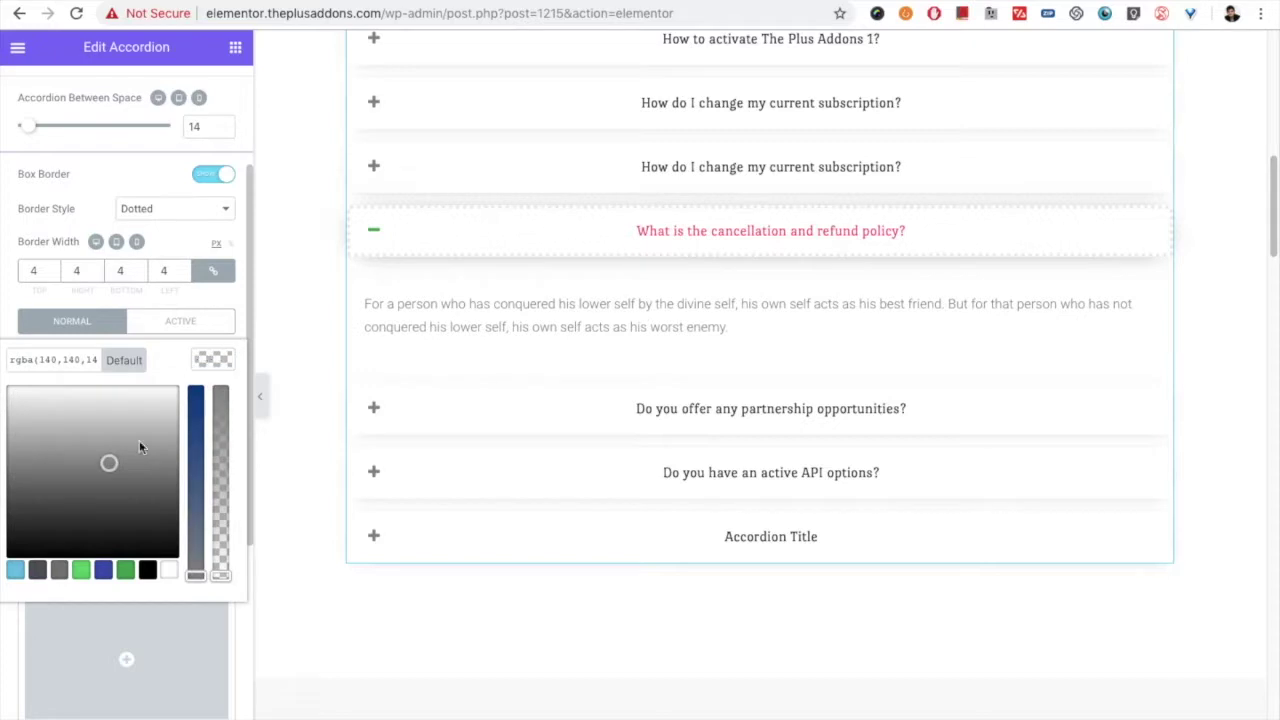
{"action": "left_click", "coordinate": [209, 358]}
{"action": "left_click", "coordinate": [159, 327]}
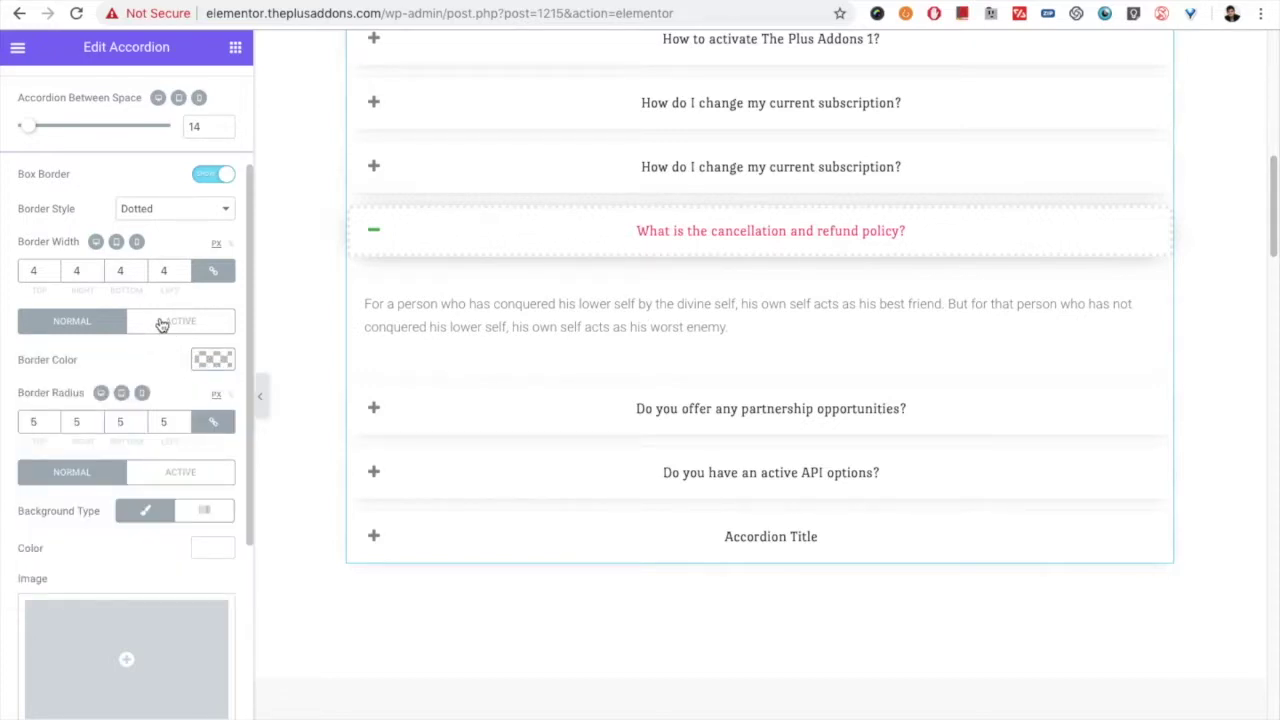
{"action": "left_click", "coordinate": [100, 328]}
{"action": "left_click", "coordinate": [212, 360]}
{"action": "left_click_drag", "start_coordinate": [221, 487], "coordinate": [230, 434]}
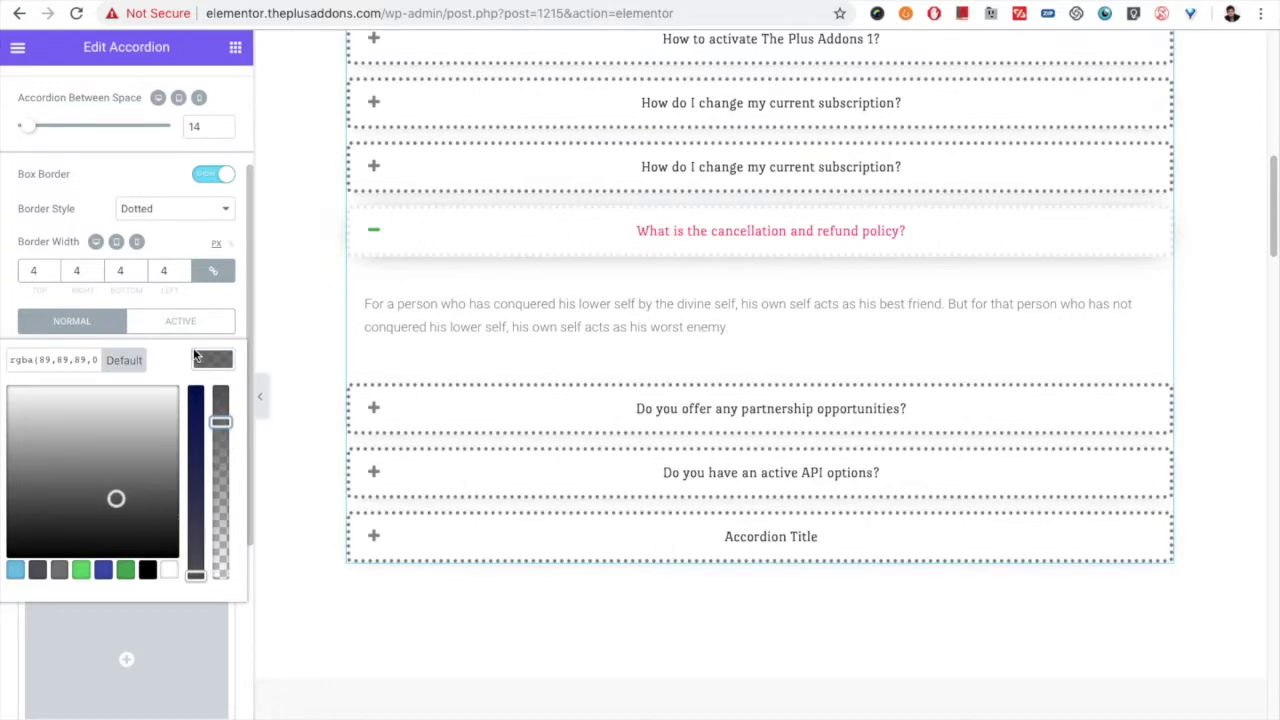
{"action": "left_click", "coordinate": [197, 356]}
- Set the title border radius to 10 px for the active state and 20 px for the normal state
{"action": "left_click", "coordinate": [190, 323]}
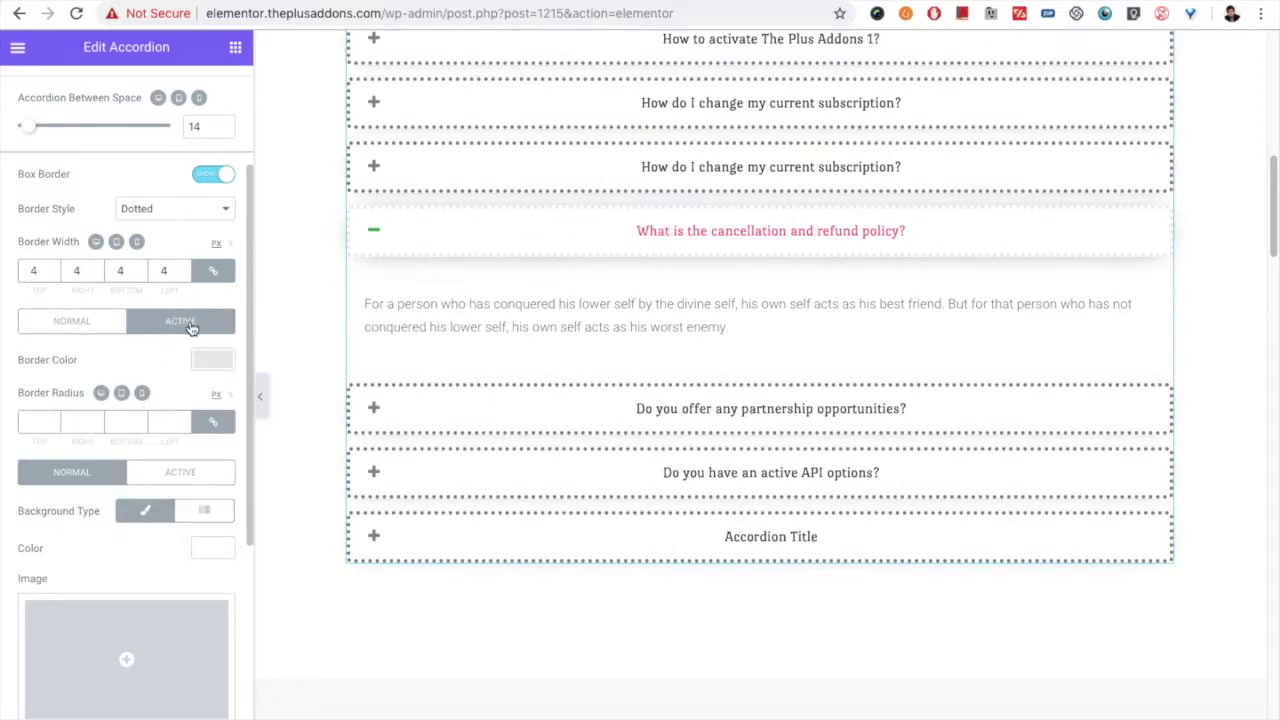
{"action": "left_click", "coordinate": [37, 422]}
{"action": "type", "text": "5"}
{"action": "type", "text": "10"}
{"action": "left_click", "coordinate": [100, 322]}
{"action": "double_click", "coordinate": [28, 421]}
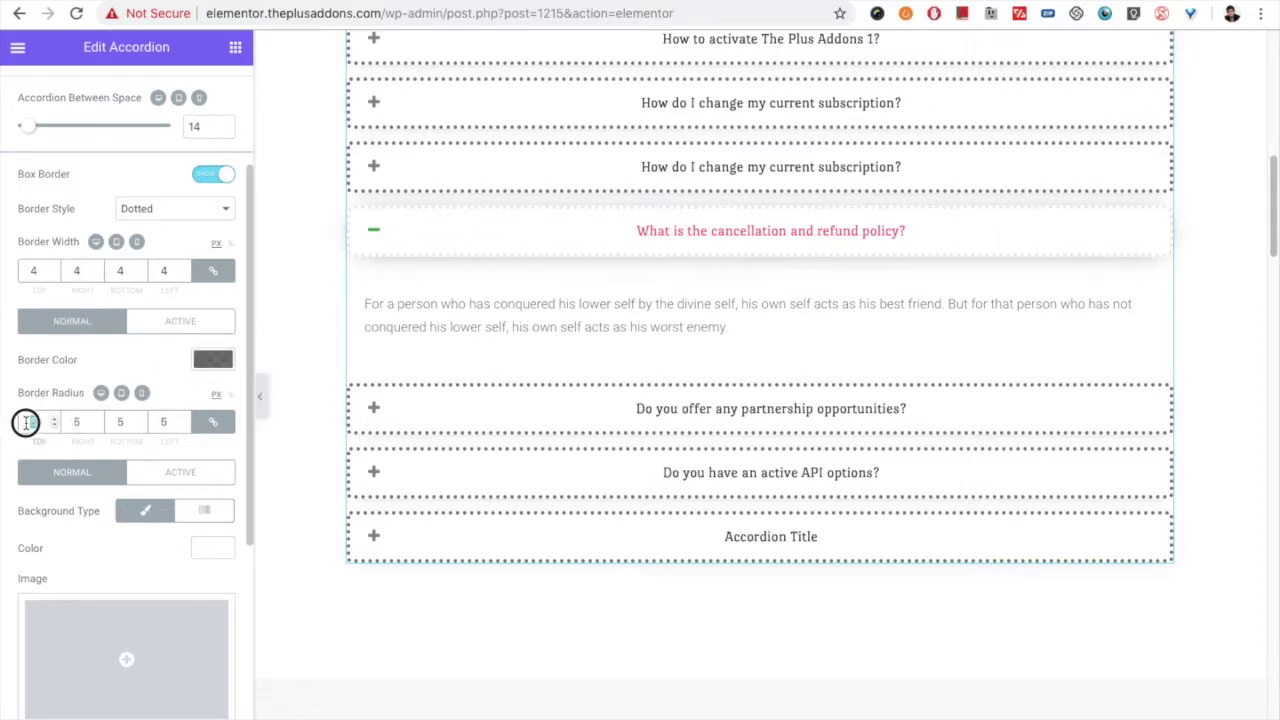
{"action": "type", "text": "20"}
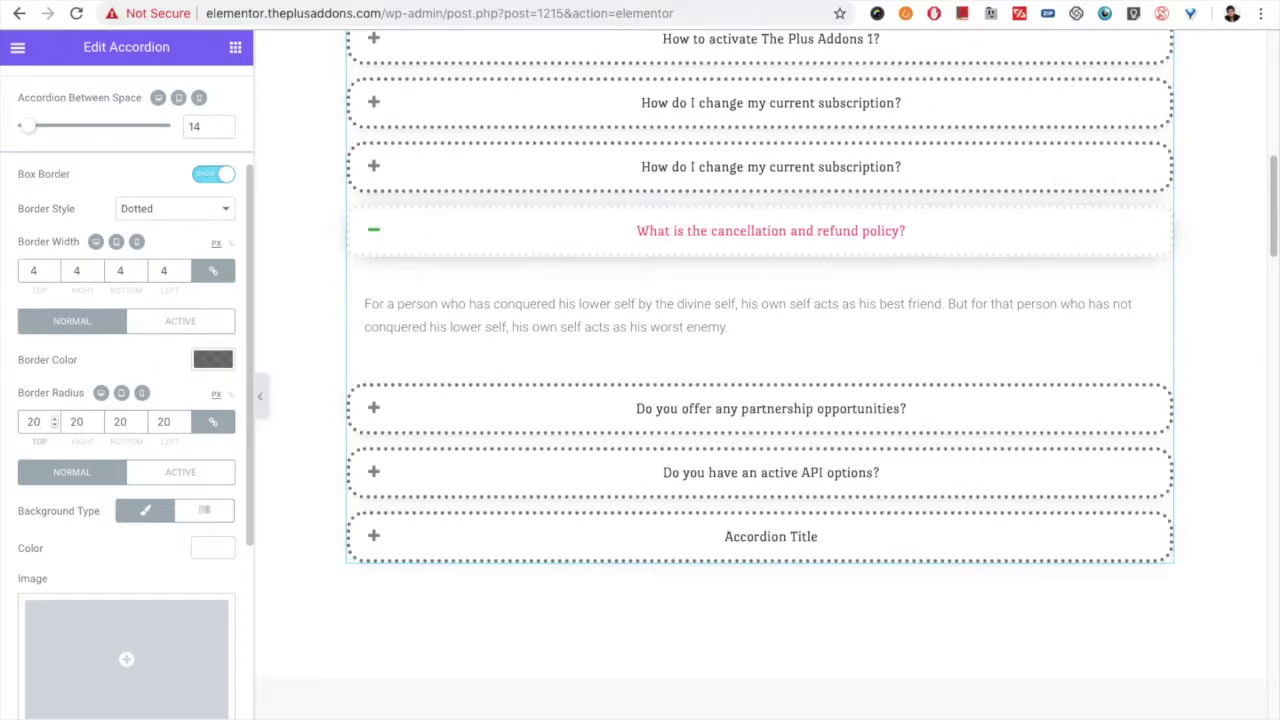
- Expand different accordion items in the preview to compare the normal and active title borders
{"action": "left_click", "coordinate": [443, 409]}
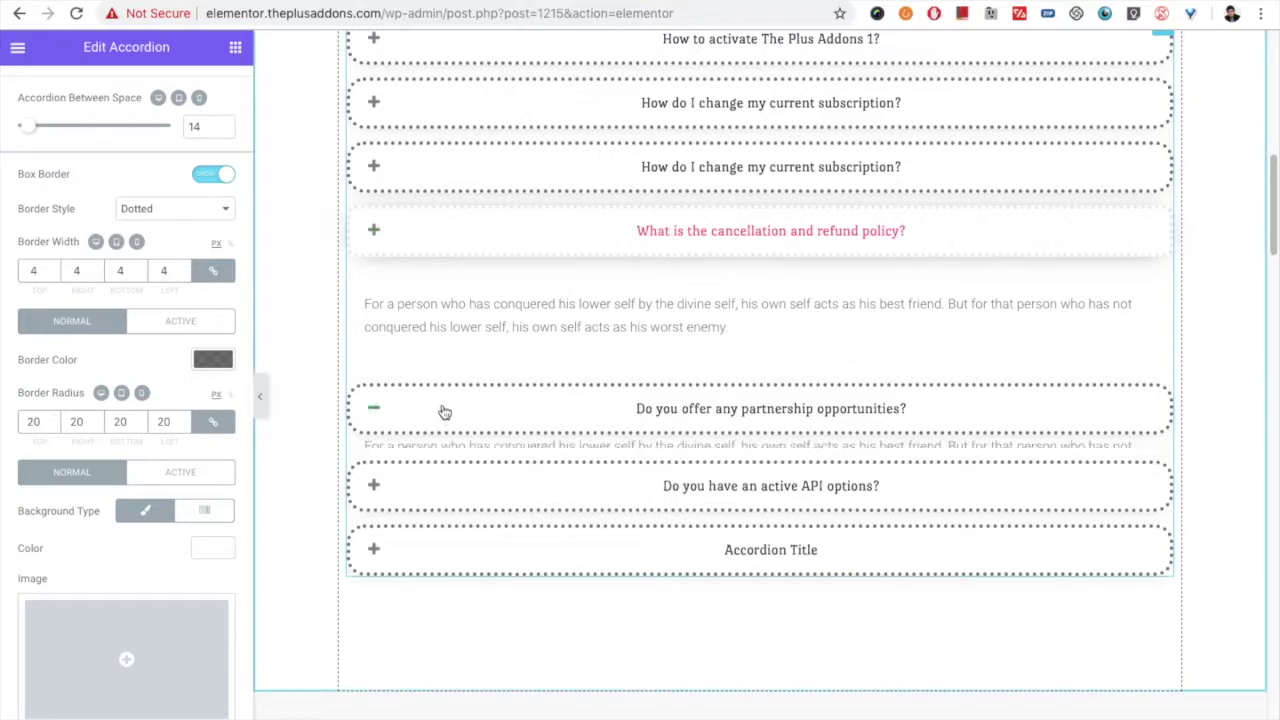
{"action": "left_click", "coordinate": [443, 226]}
{"action": "left_click", "coordinate": [443, 171]}
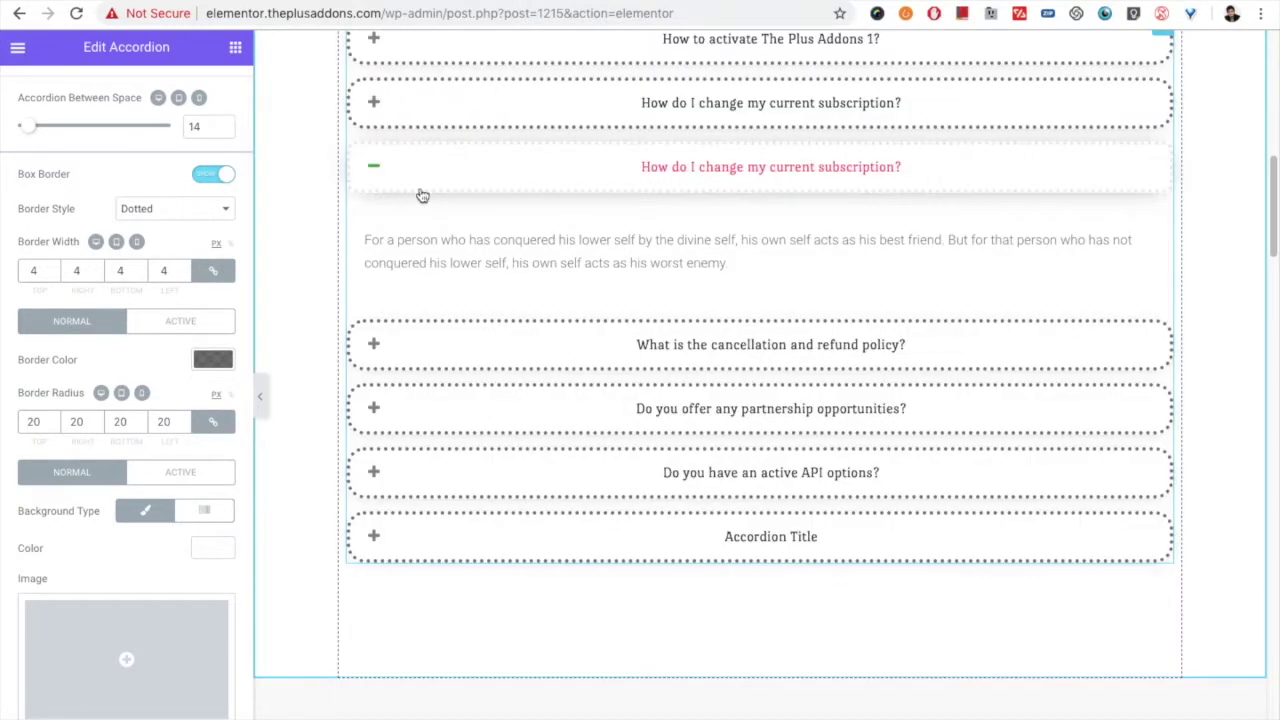
- Set the normal-state title background color to green #23a455
{"action": "scroll", "coordinate": [181, 368], "scroll_direction": "down", "scroll_amount": 1}
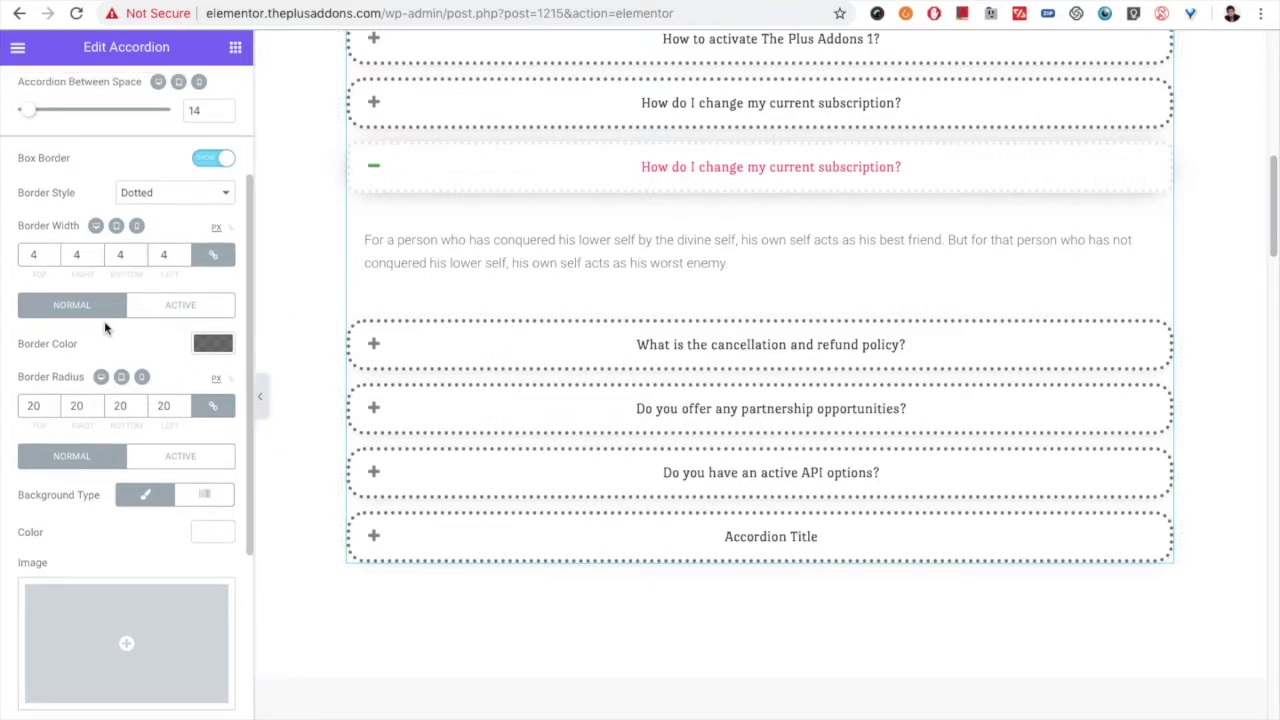
{"action": "scroll", "coordinate": [91, 465], "scroll_direction": "down", "scroll_amount": 2}
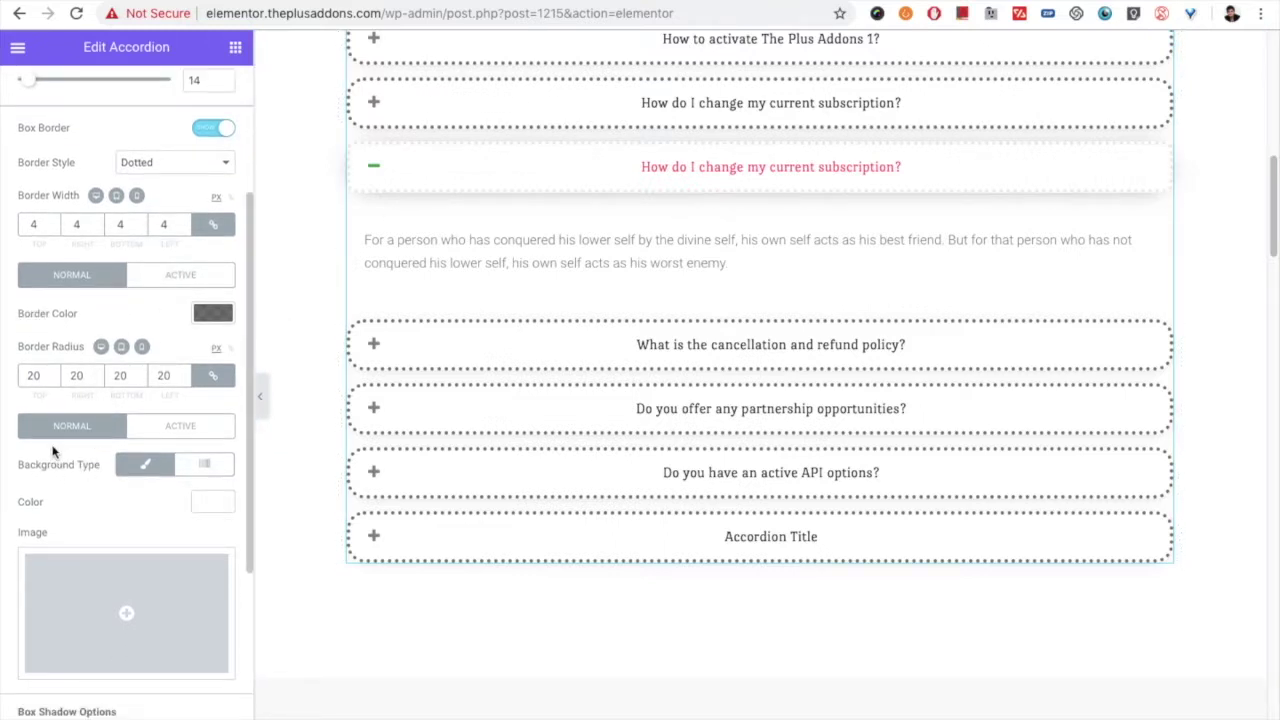
{"action": "scroll", "coordinate": [53, 452], "scroll_direction": "down", "scroll_amount": 2}
{"action": "left_click", "coordinate": [157, 401]}
{"action": "left_click", "coordinate": [90, 403]}
{"action": "left_click", "coordinate": [205, 478]}
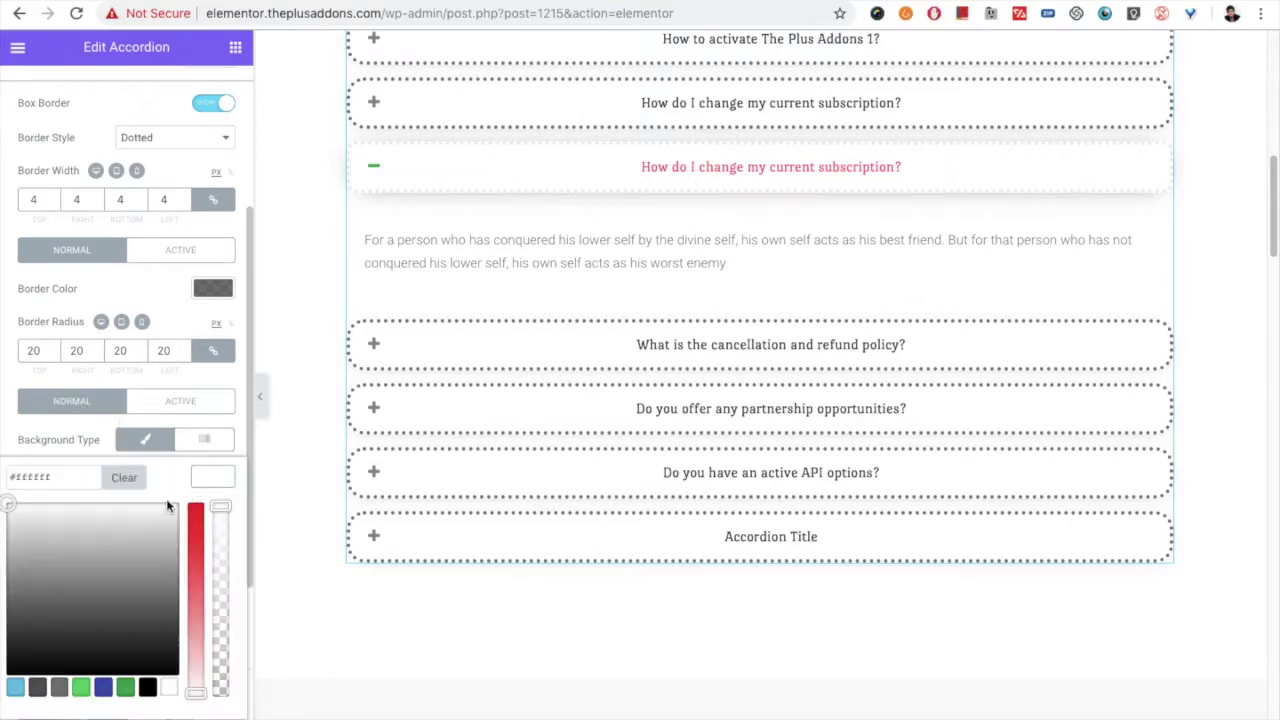
{"action": "left_click", "coordinate": [125, 686]}
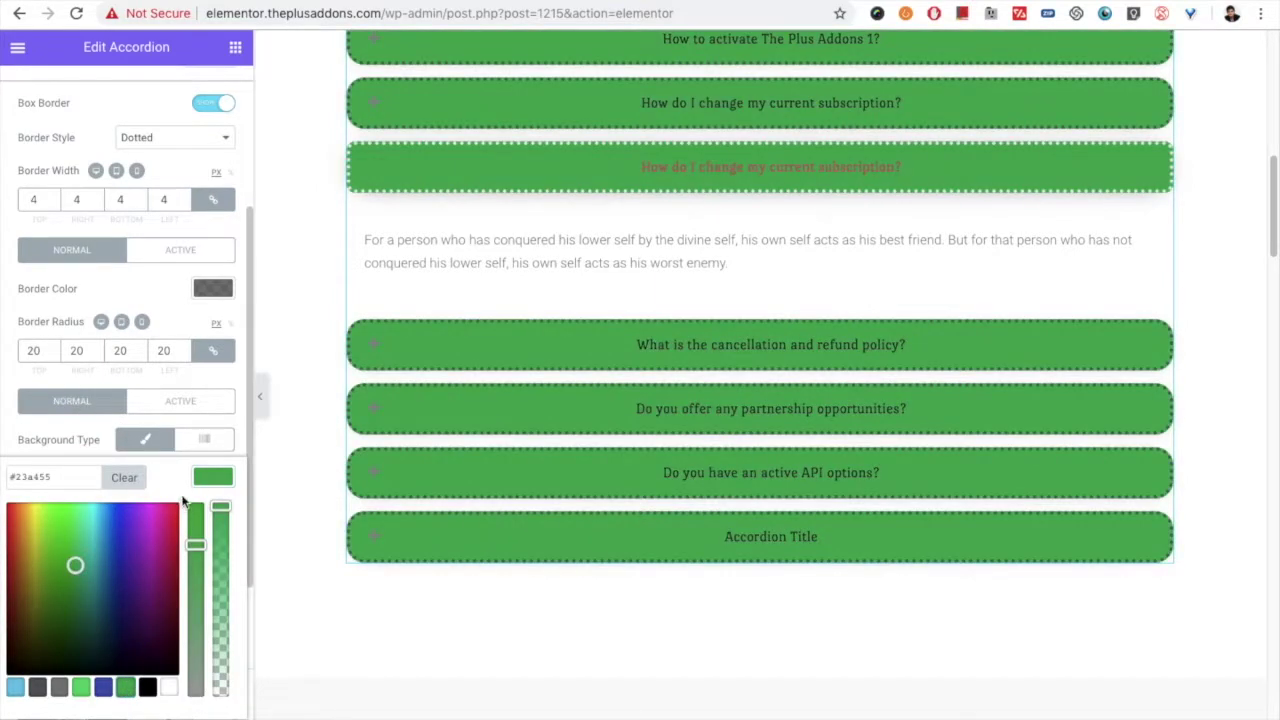
{"action": "left_click", "coordinate": [212, 480]}
- Set the active-state title background to a solid dark grey color
{"action": "left_click", "coordinate": [192, 403]}
{"action": "left_click", "coordinate": [145, 447]}
{"action": "left_click", "coordinate": [212, 478]}
{"action": "left_click_drag", "start_coordinate": [115, 564], "coordinate": [4, 612]}
{"action": "left_click", "coordinate": [212, 478]}
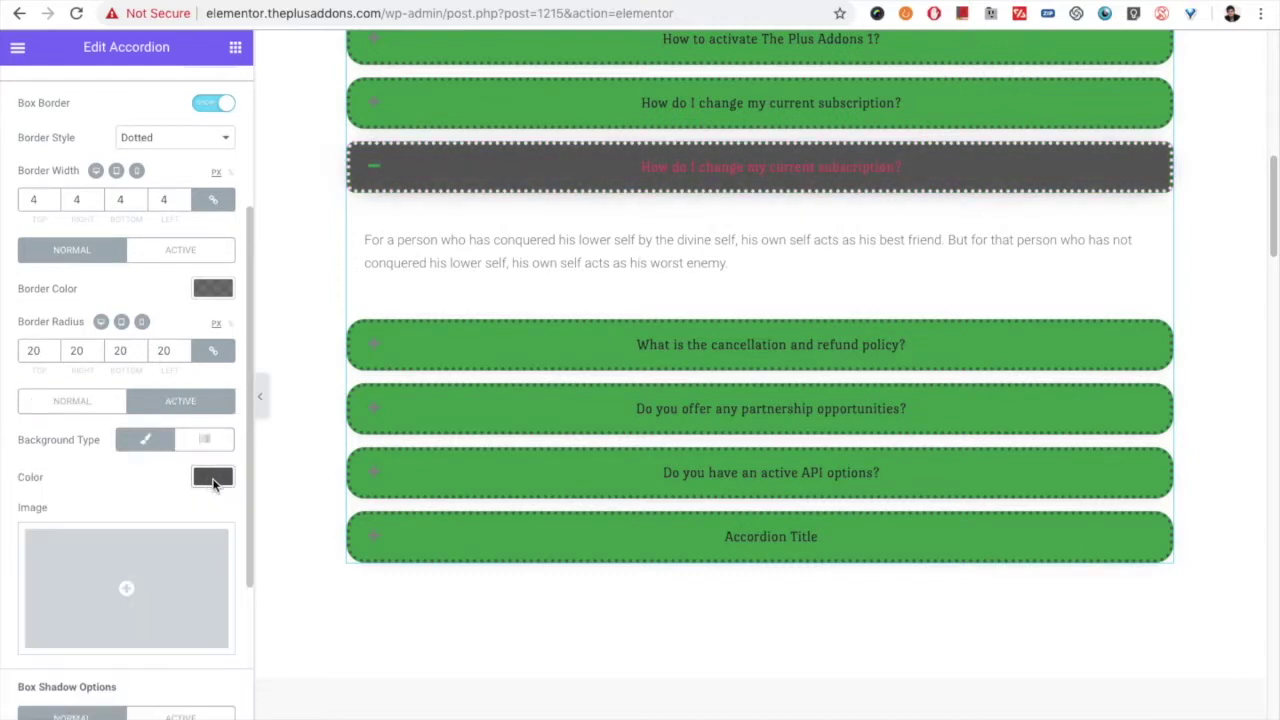
- Give the normal-state title box shadow a blur of 48, a more opaque black color, and larger horizontal and vertical offsets
{"action": "scroll", "coordinate": [124, 519], "scroll_direction": "down", "scroll_amount": 5}
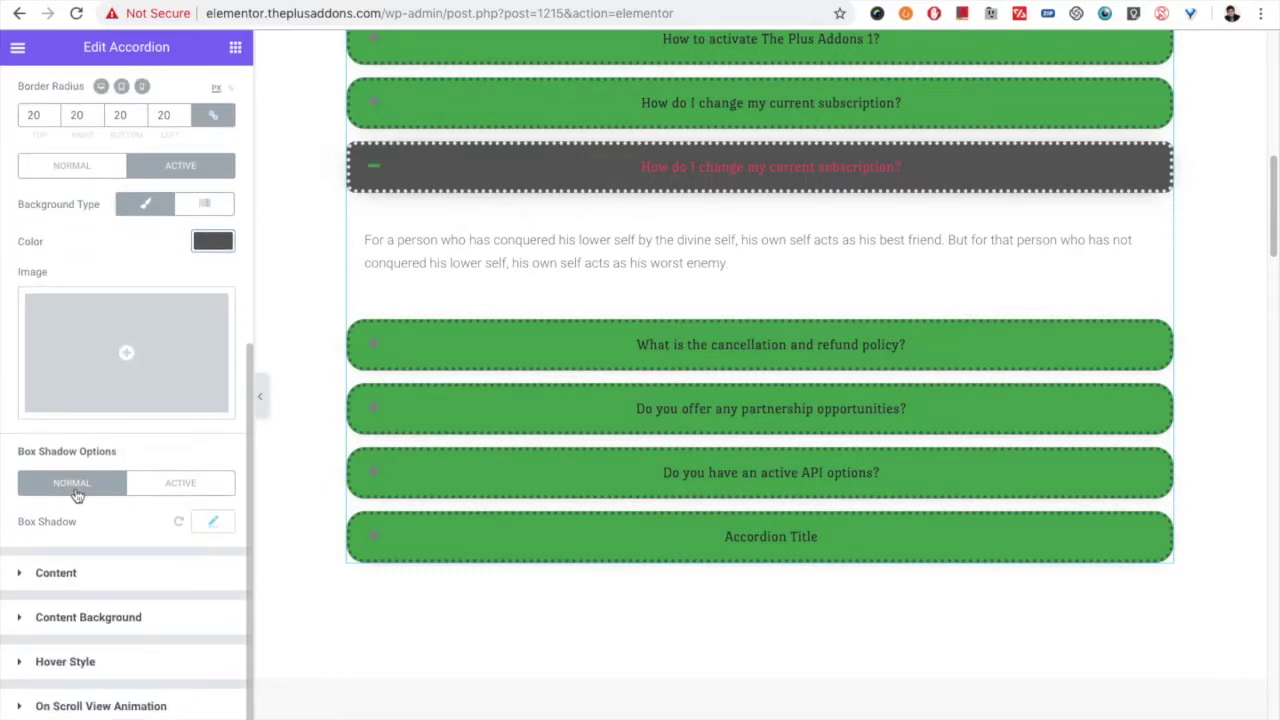
{"action": "left_click", "coordinate": [212, 521]}
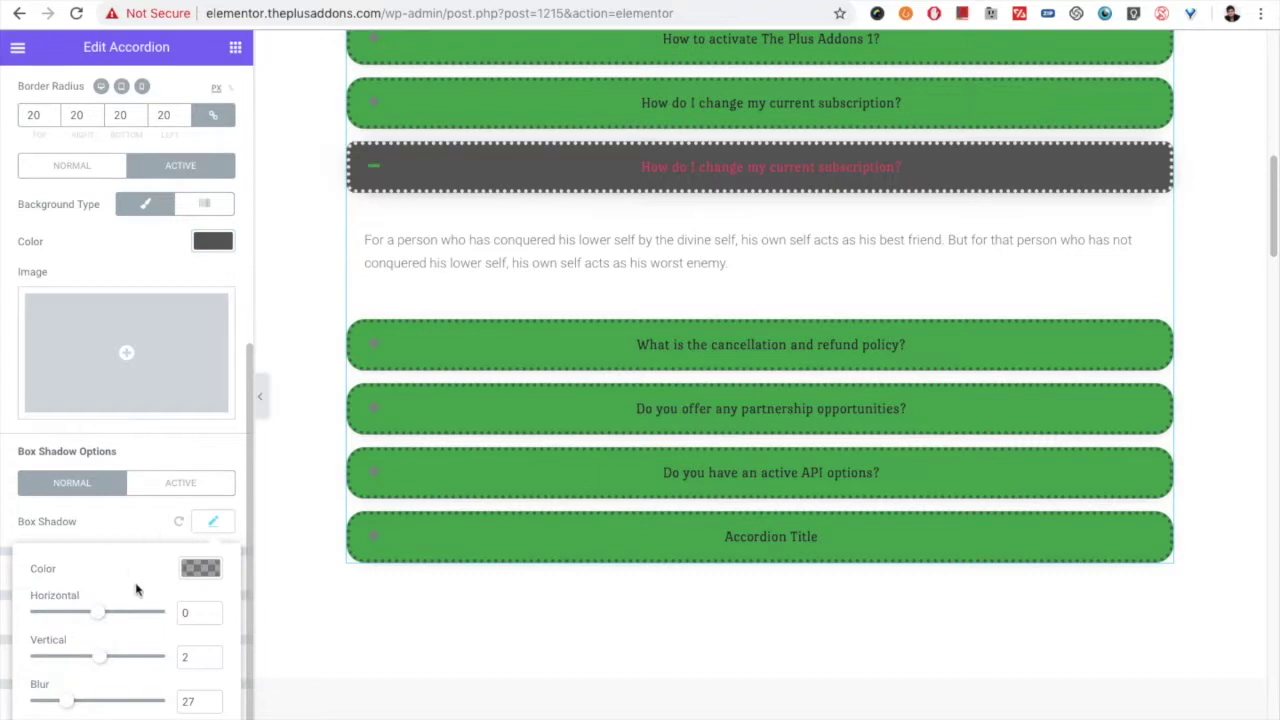
{"action": "scroll", "coordinate": [153, 600], "scroll_direction": "down", "scroll_amount": 2}
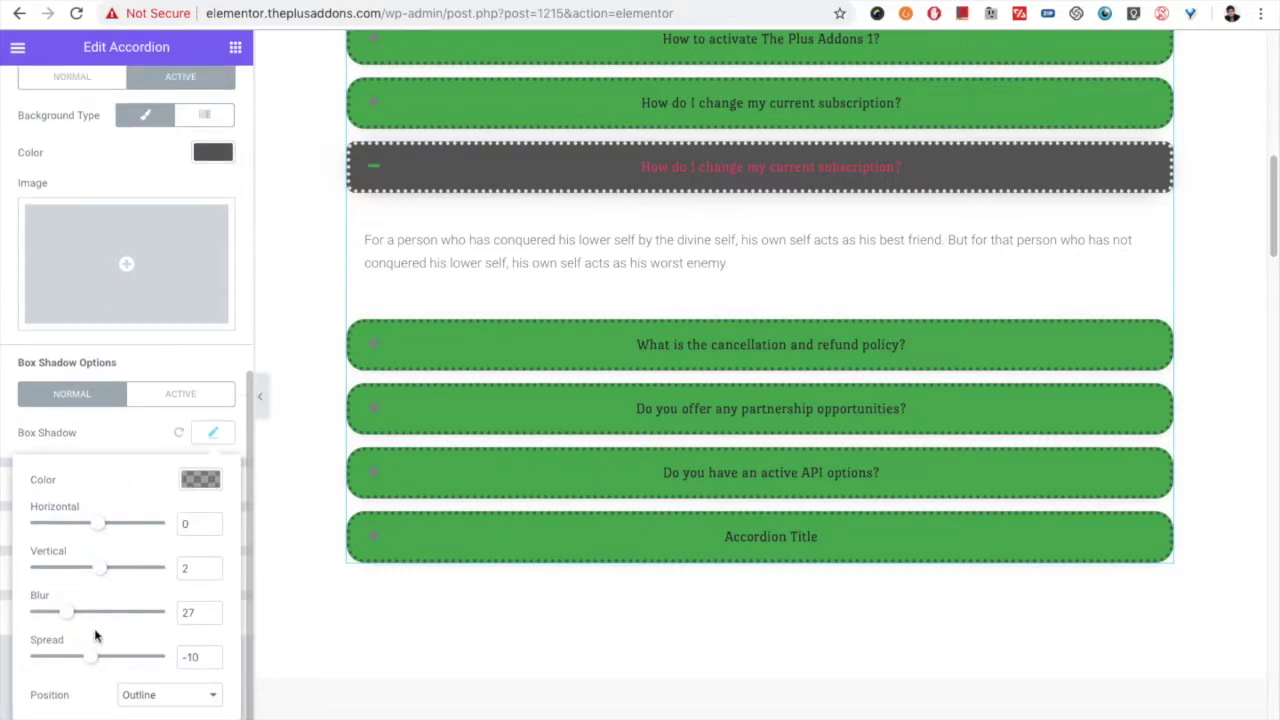
{"action": "left_click_drag", "start_coordinate": [71, 613], "coordinate": [98, 612]}
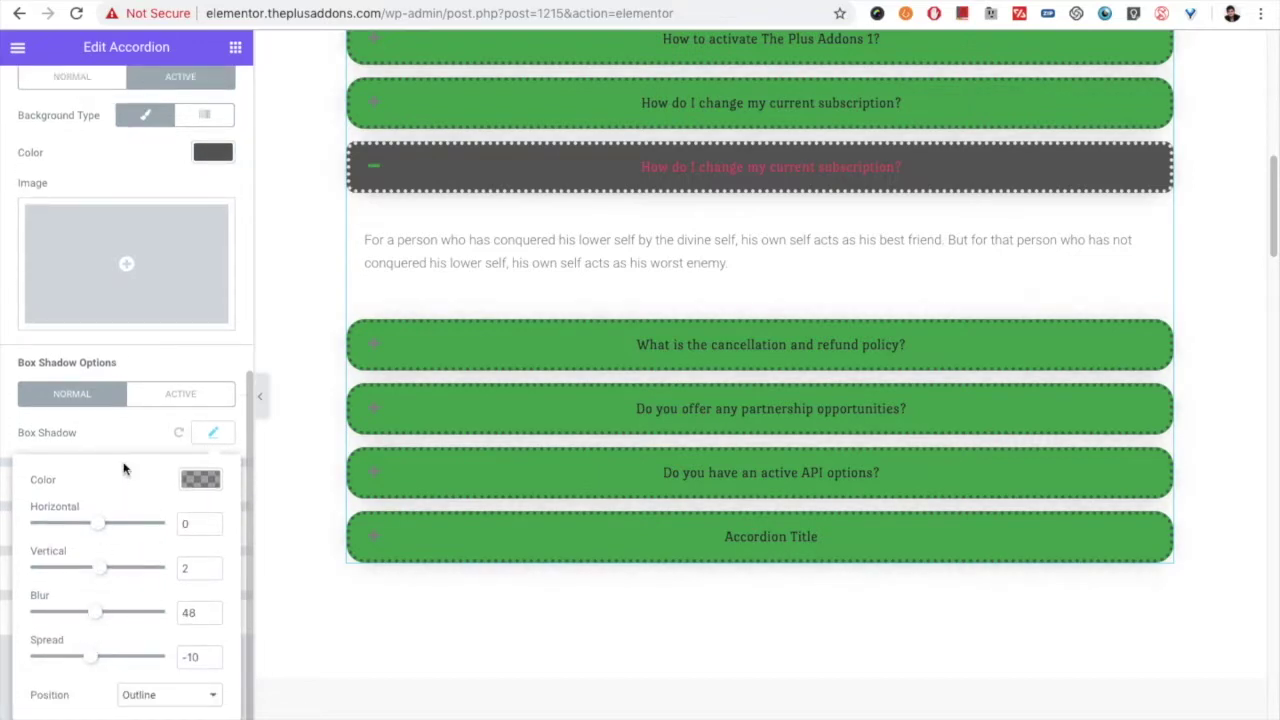
{"action": "left_click", "coordinate": [203, 480]}
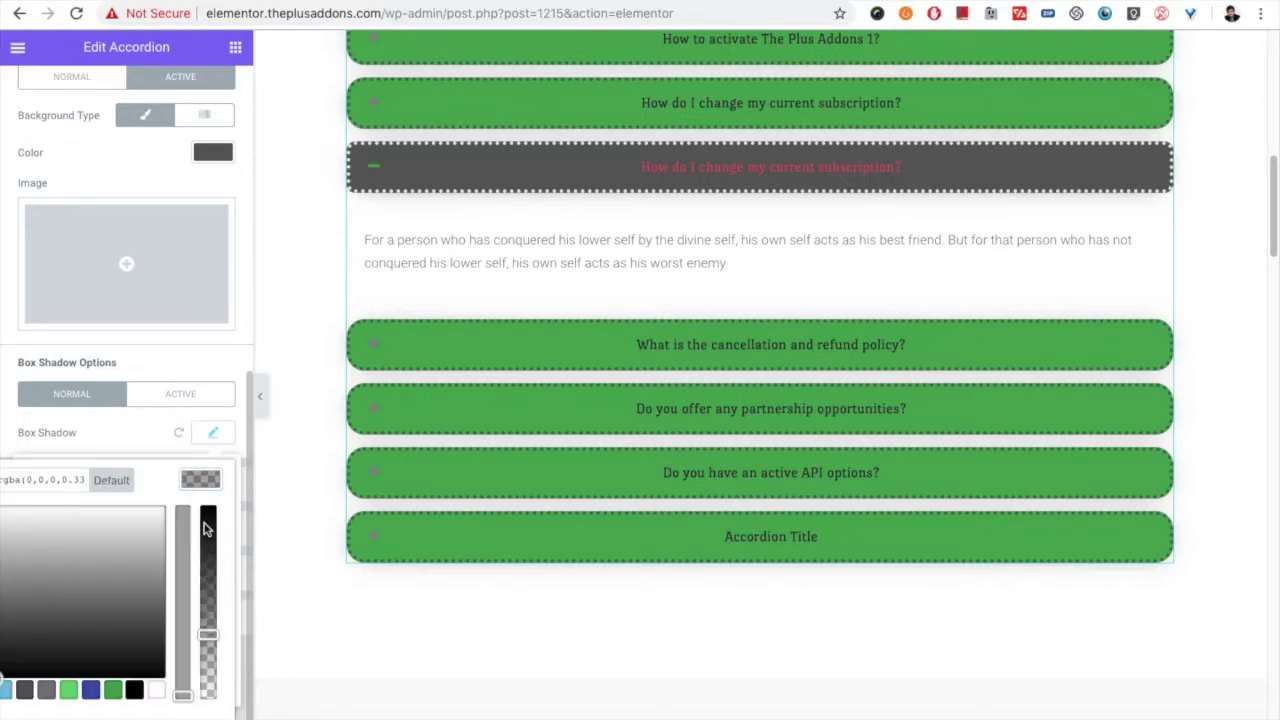
{"action": "left_click", "coordinate": [201, 480]}
{"action": "left_click_drag", "start_coordinate": [95, 524], "coordinate": [116, 521]}
{"action": "left_click", "coordinate": [105, 576]}
{"action": "left_click_drag", "start_coordinate": [105, 576], "coordinate": [121, 566]}
- Give the active-state title box shadow a horizontal offset of 34, vertical 36, blur 75, spread -10 and a more transparent color
{"action": "left_click", "coordinate": [172, 400]}
{"action": "left_click", "coordinate": [208, 521]}
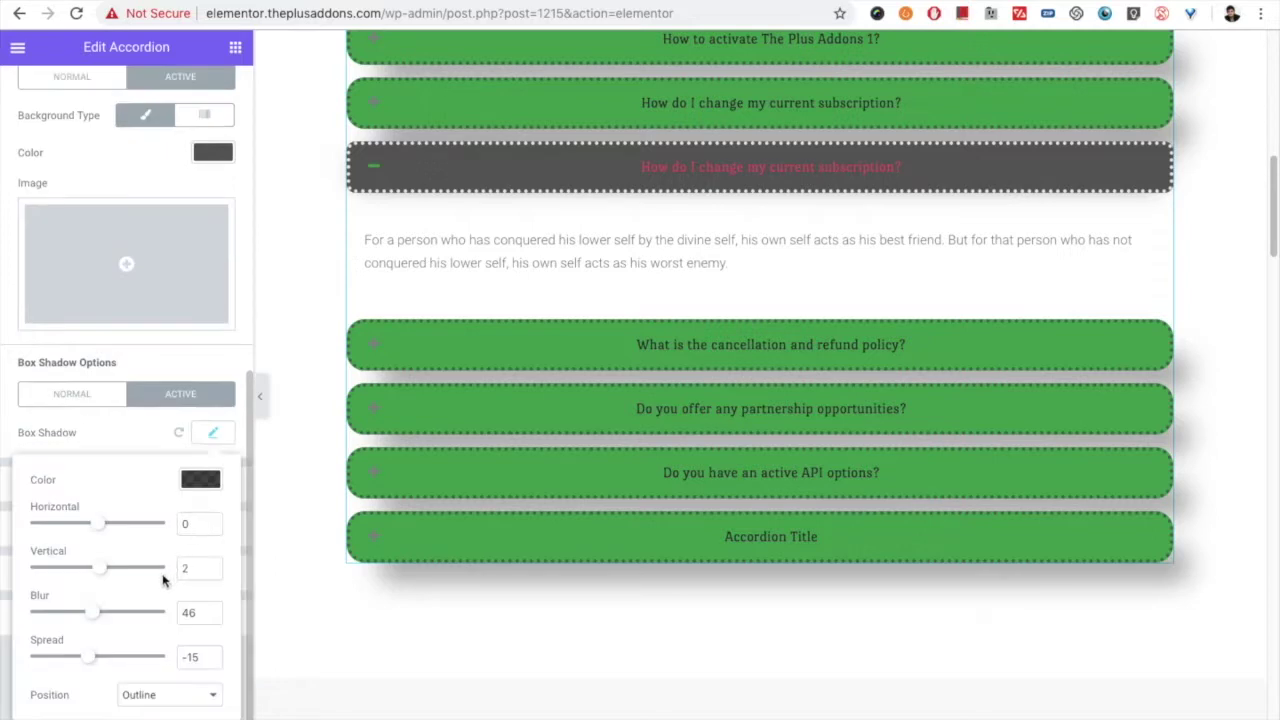
{"action": "left_click_drag", "start_coordinate": [105, 525], "coordinate": [120, 524]}
{"action": "left_click_drag", "start_coordinate": [103, 577], "coordinate": [106, 609]}
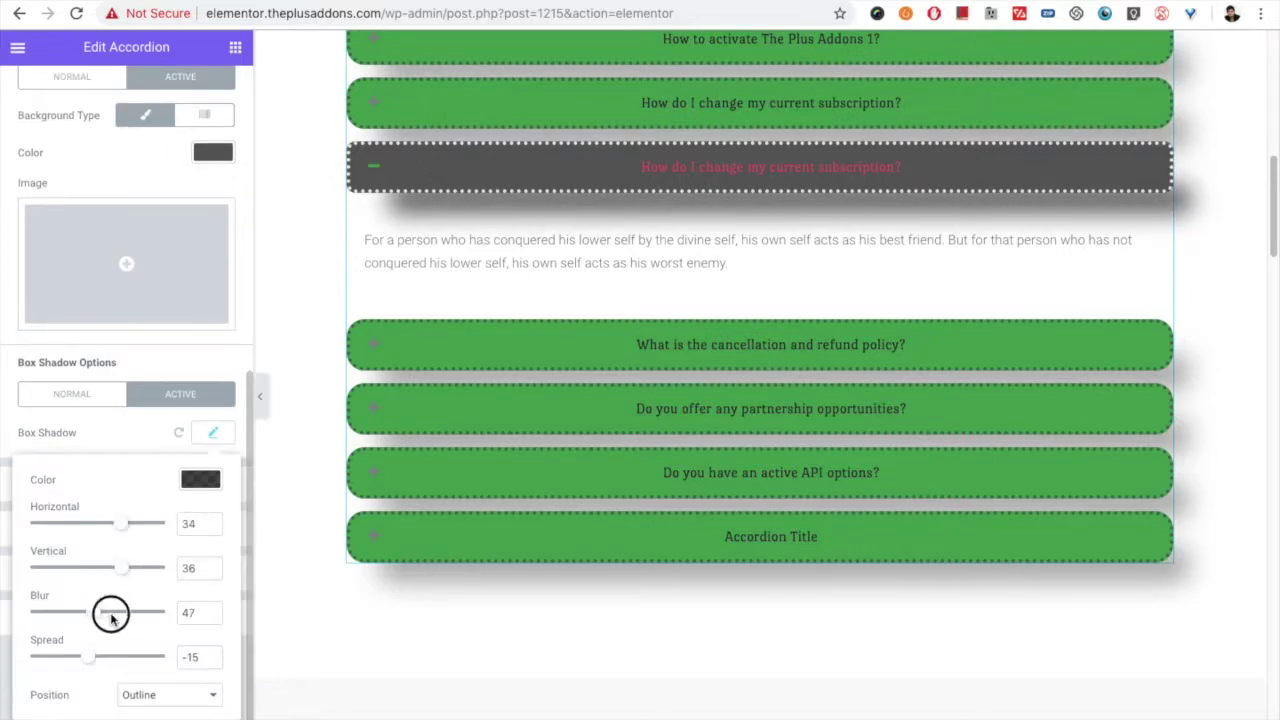
{"action": "left_click_drag", "start_coordinate": [88, 657], "coordinate": [207, 632]}
{"action": "left_click", "coordinate": [197, 482]}
{"action": "left_click", "coordinate": [211, 483]}
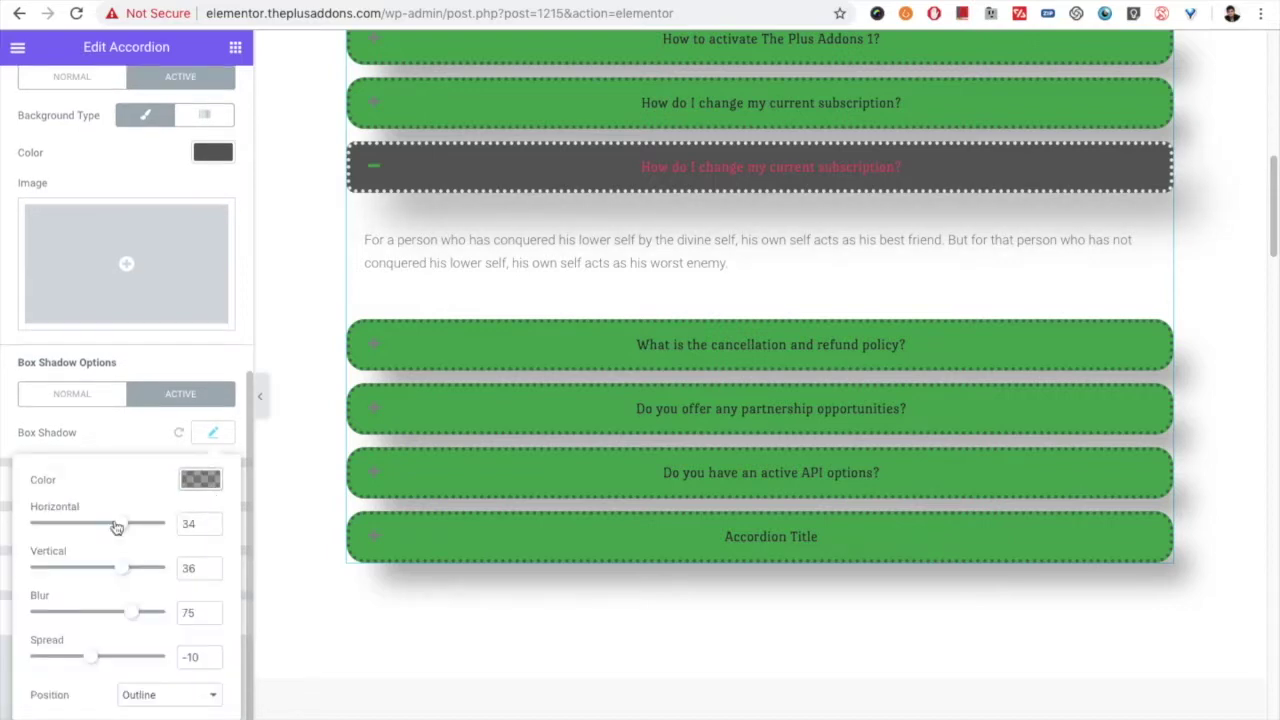
{"action": "left_click", "coordinate": [213, 432]}
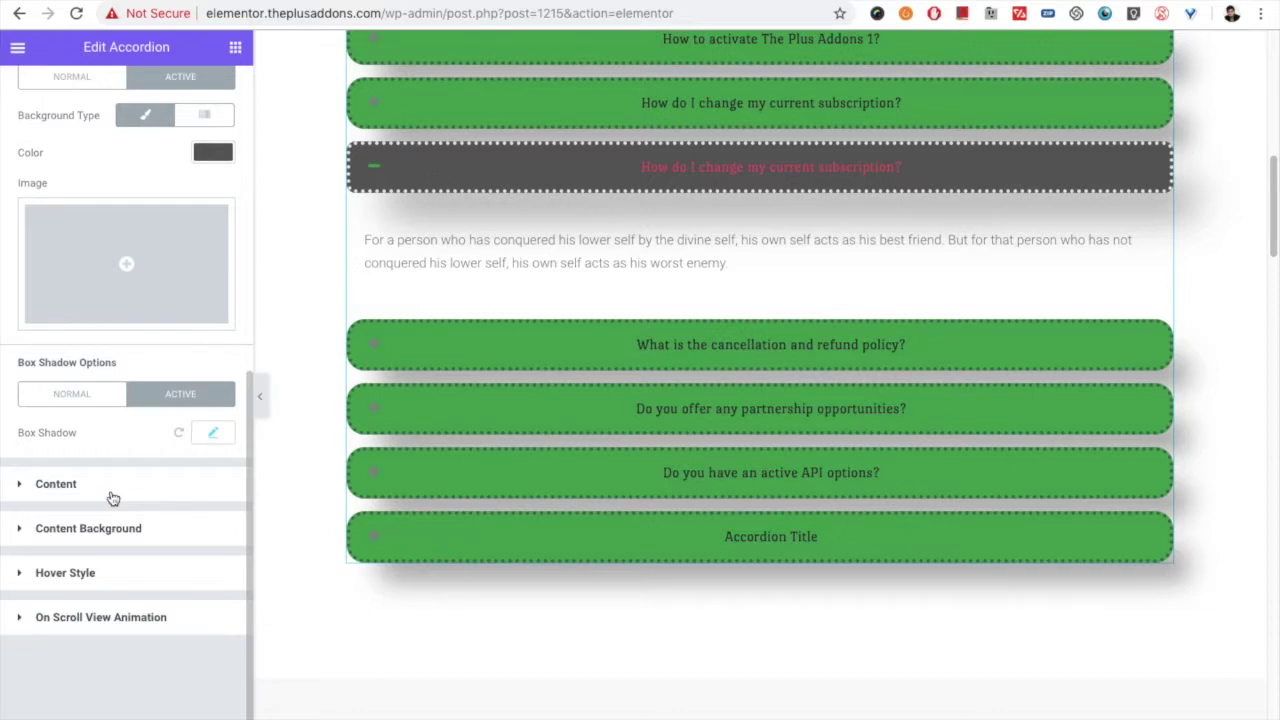
- Change the content source of the "How to activate The Plus Addons 1?" accordion item to Content
{"action": "left_click", "coordinate": [56, 484]}
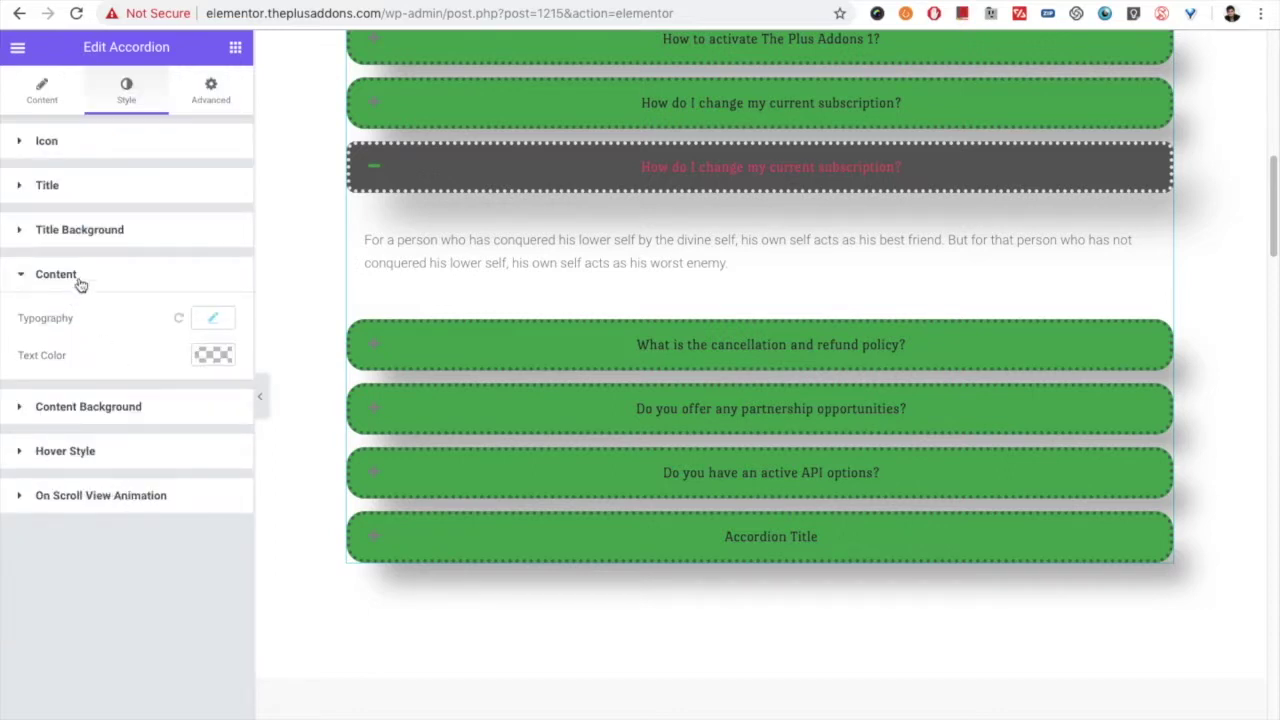
{"action": "left_click", "coordinate": [32, 104]}
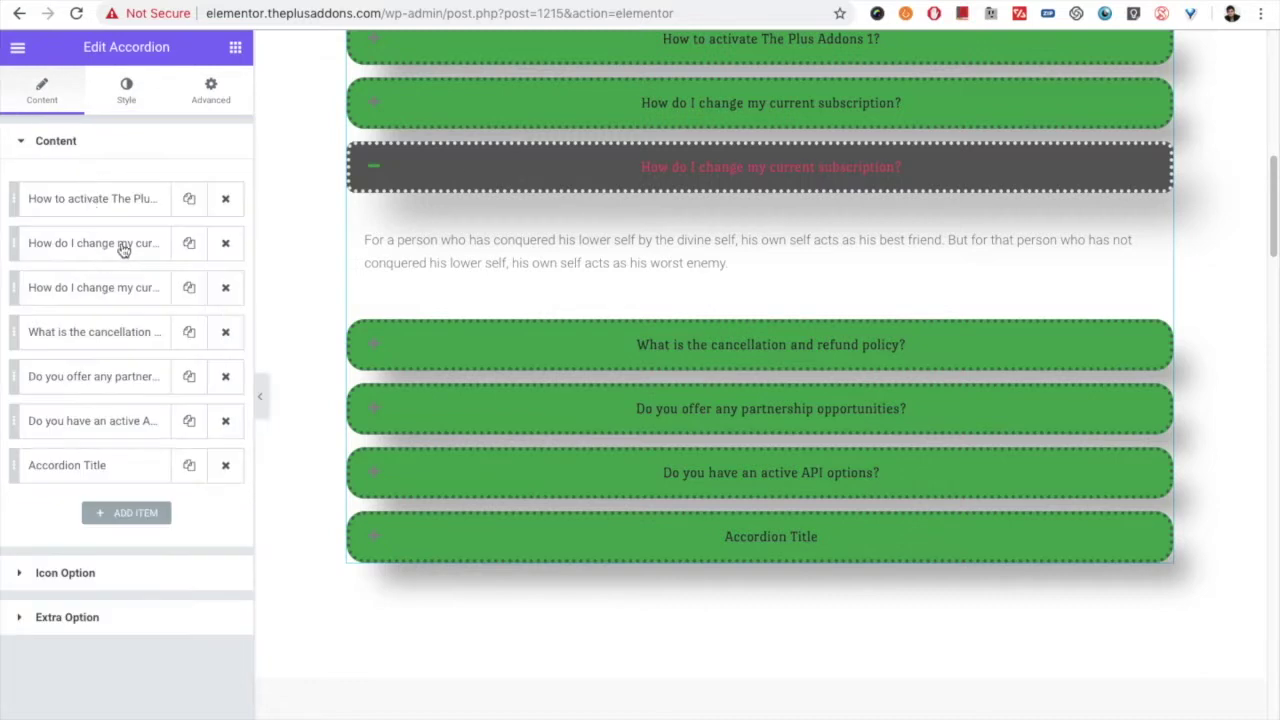
{"action": "left_click", "coordinate": [92, 198]}
{"action": "left_click", "coordinate": [165, 300]}
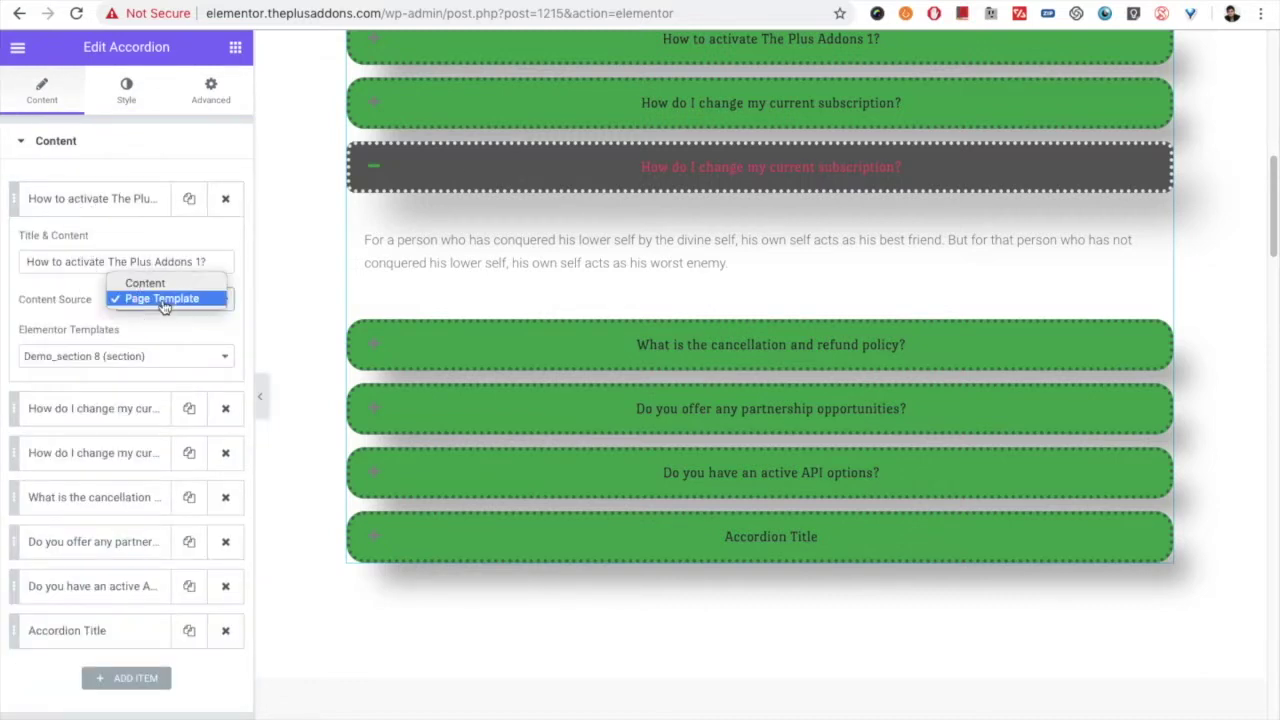
{"action": "left_click", "coordinate": [145, 284]}
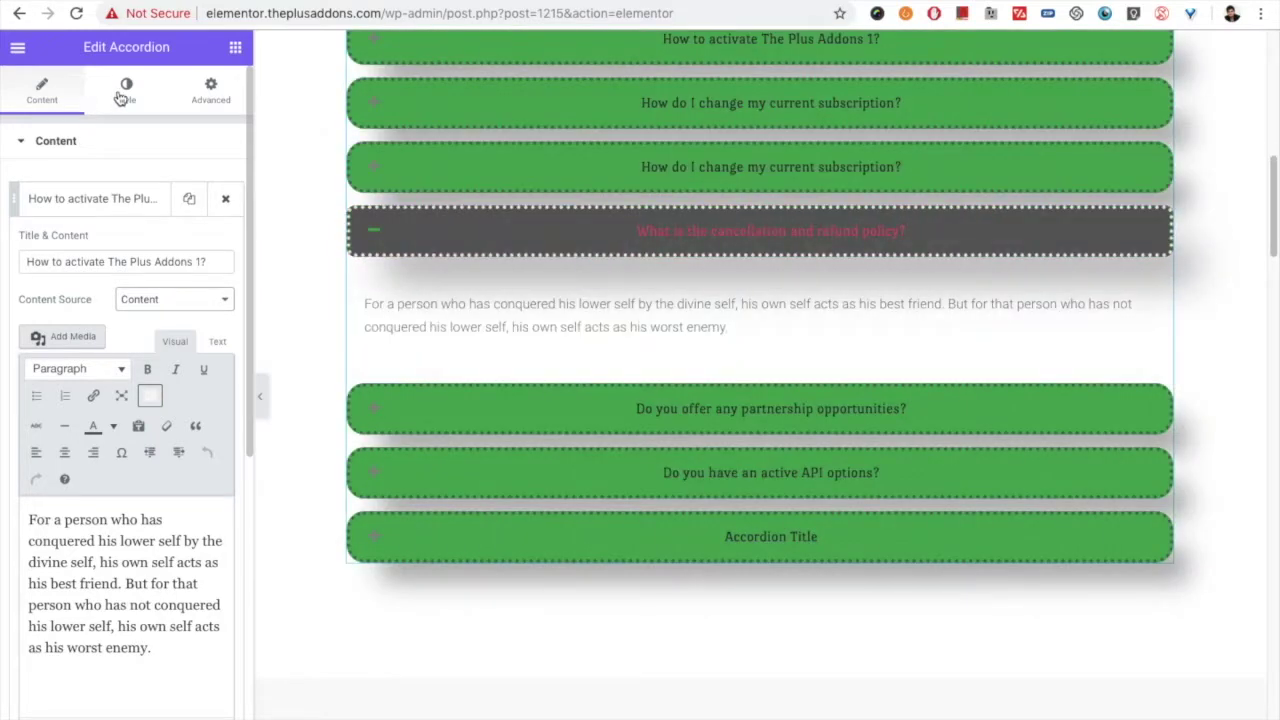
- Review the typography settings available for the accordion's content text
{"action": "left_click", "coordinate": [126, 90]}
{"action": "left_click", "coordinate": [88, 462]}
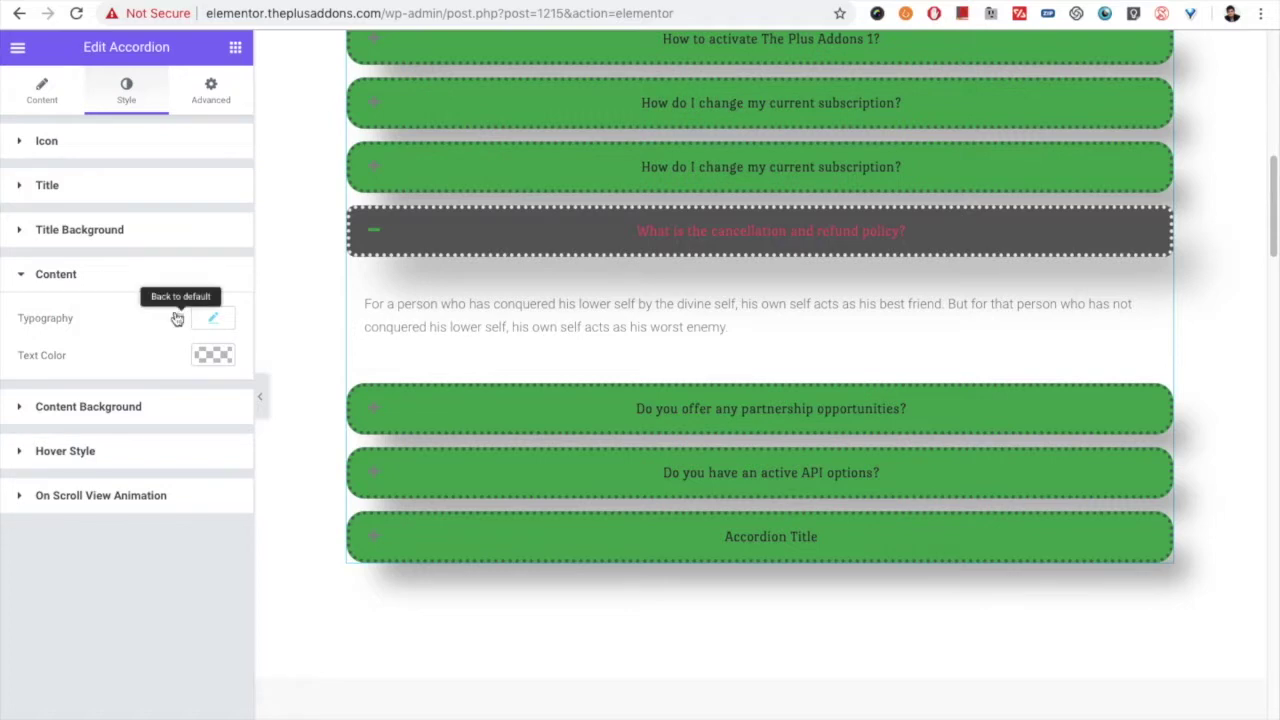
{"action": "left_click", "coordinate": [231, 322]}
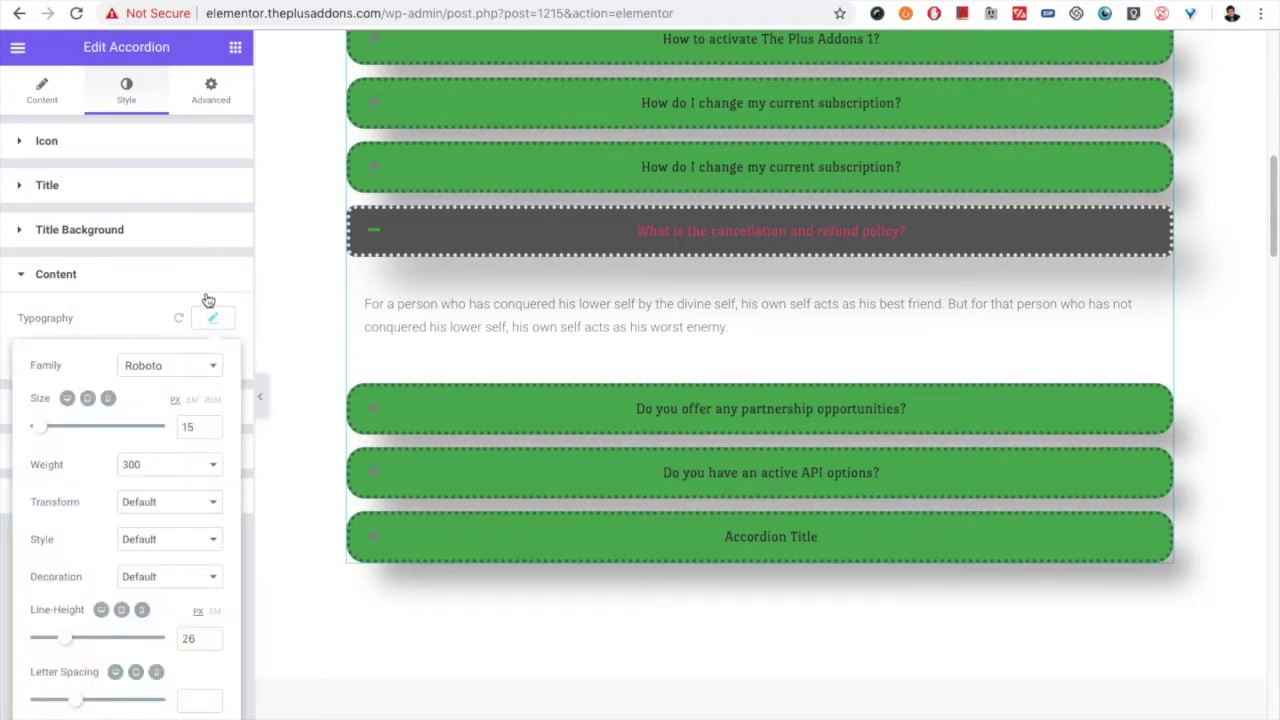
{"action": "left_click", "coordinate": [213, 318]}
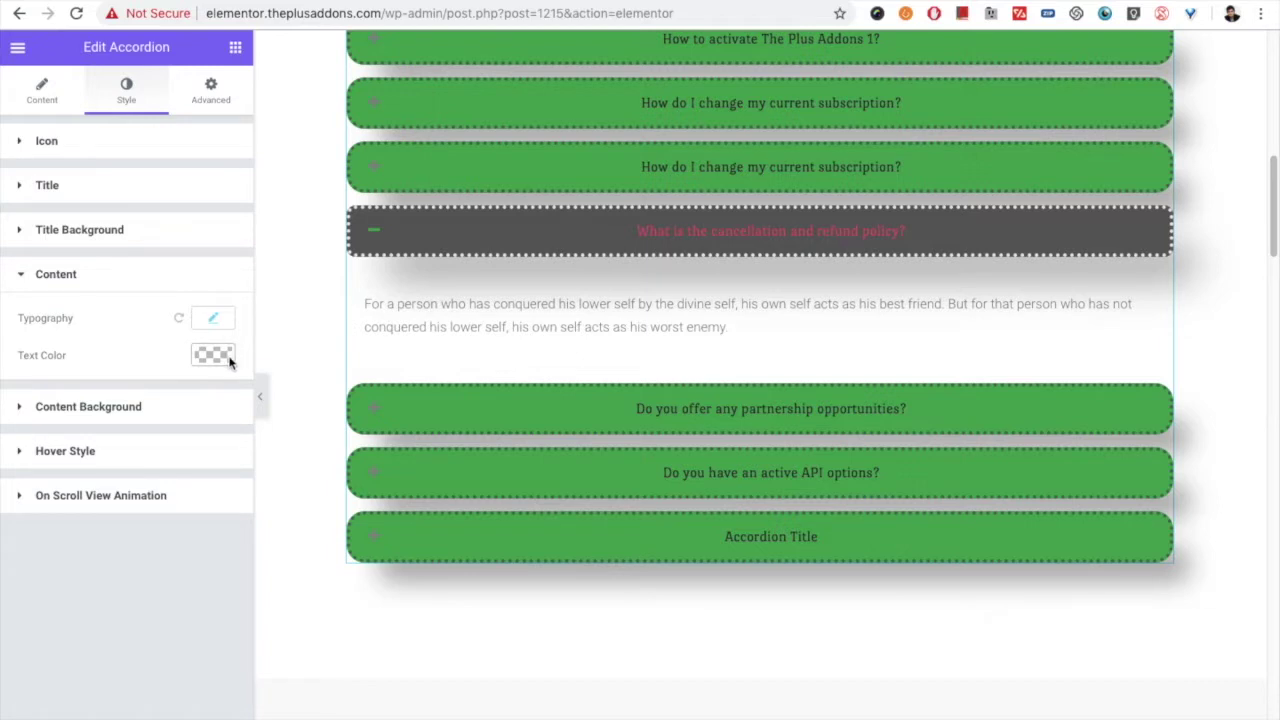
- Open the content background settings and examine the content margin space and inner padding fields
{"action": "left_click", "coordinate": [70, 406]}
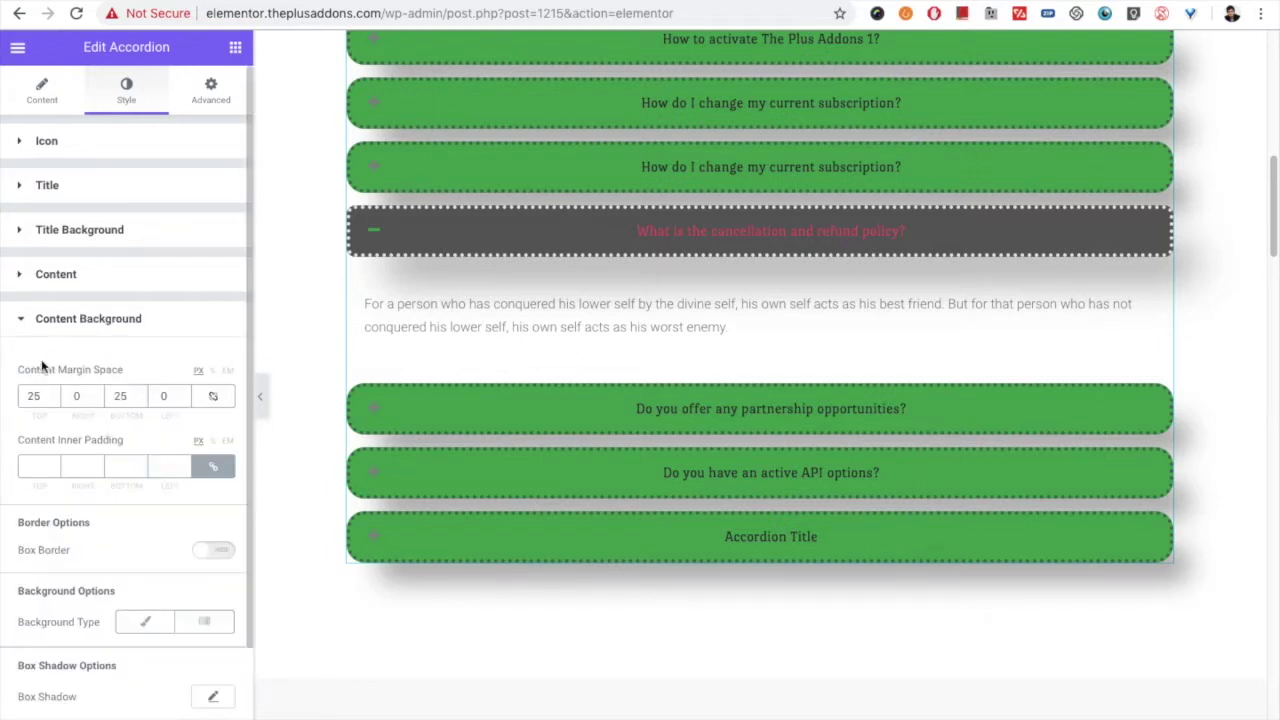
{"action": "scroll", "coordinate": [40, 349], "scroll_direction": "down", "scroll_amount": 1}
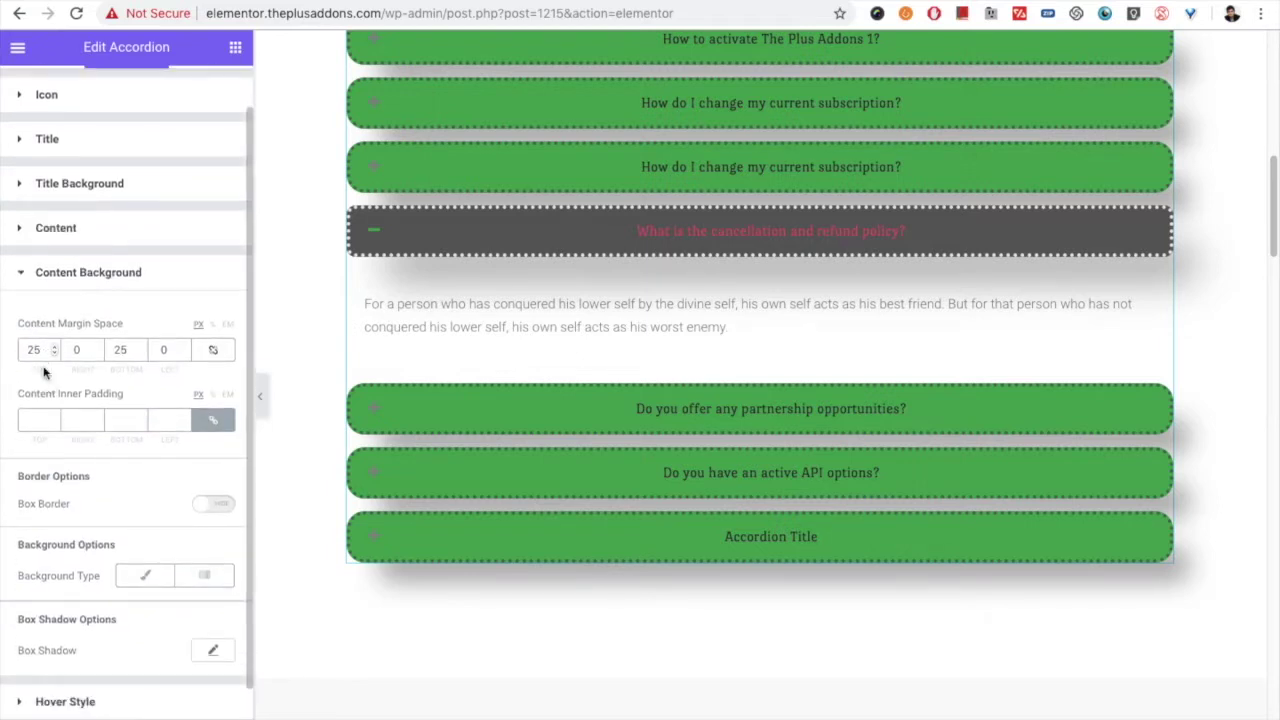
{"action": "double_click", "coordinate": [23, 348]}
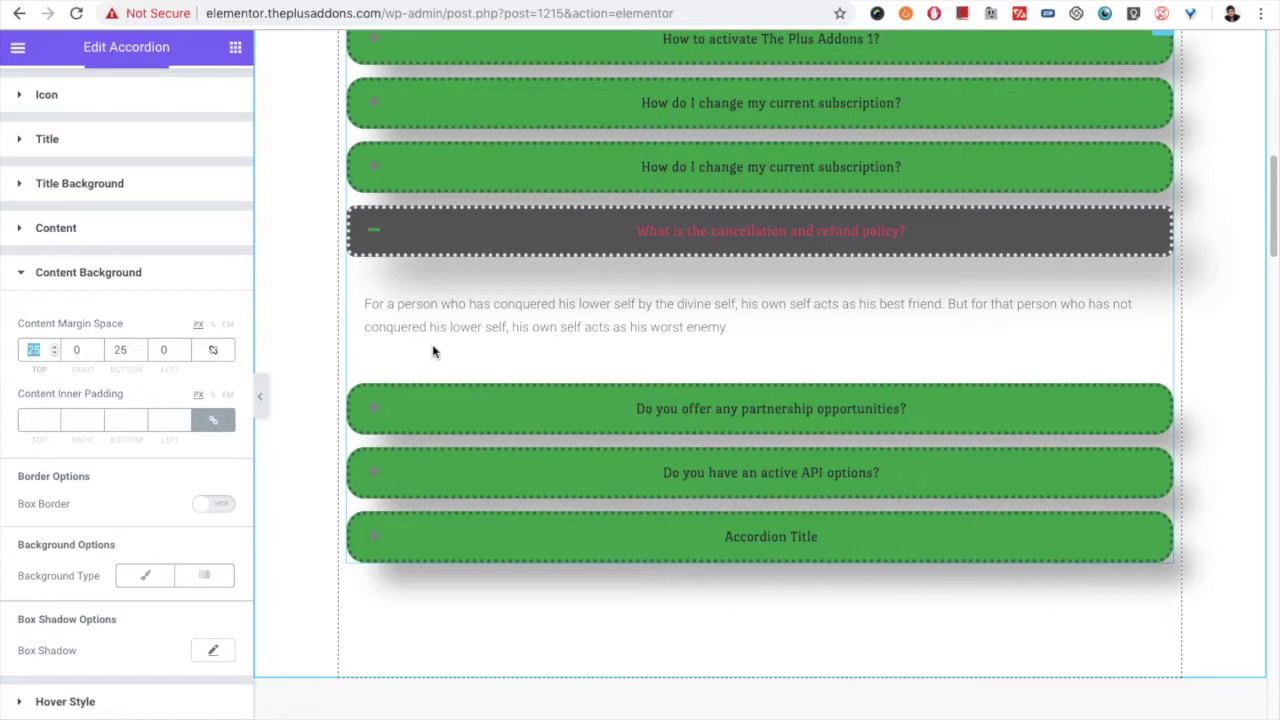
{"action": "left_click", "coordinate": [40, 420]}
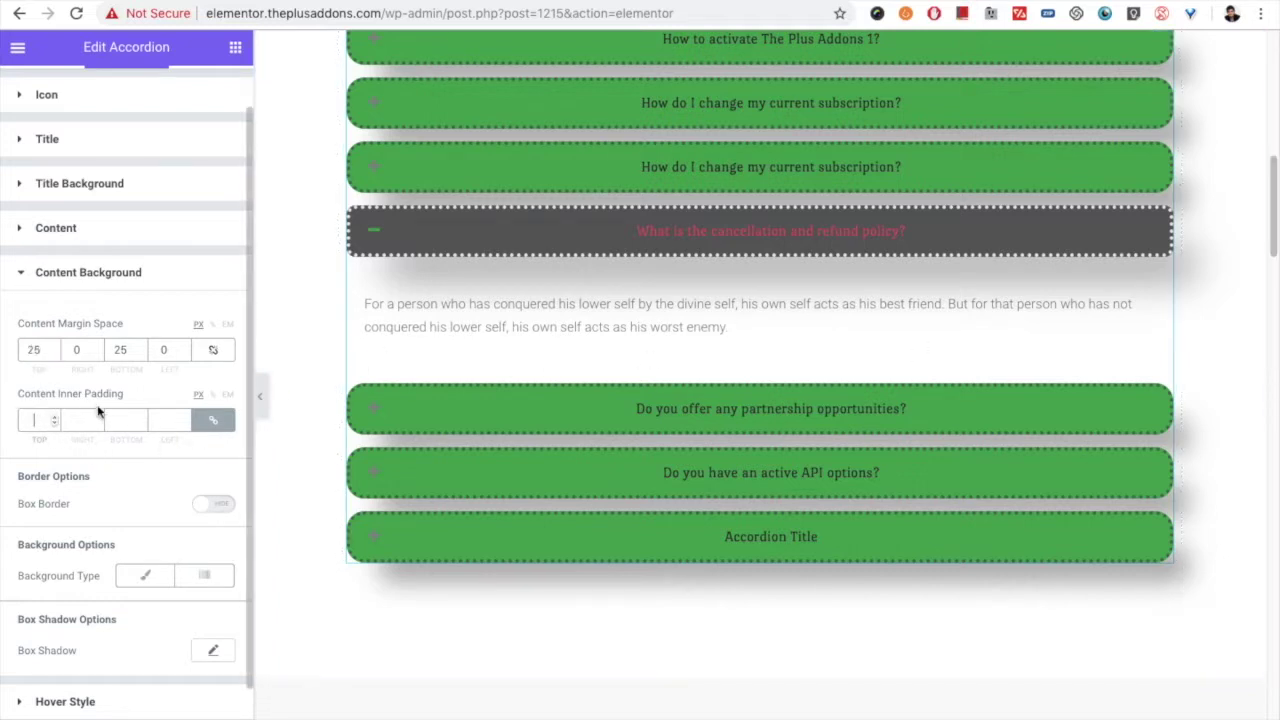
{"action": "scroll", "coordinate": [86, 462], "scroll_direction": "down", "scroll_amount": 2}
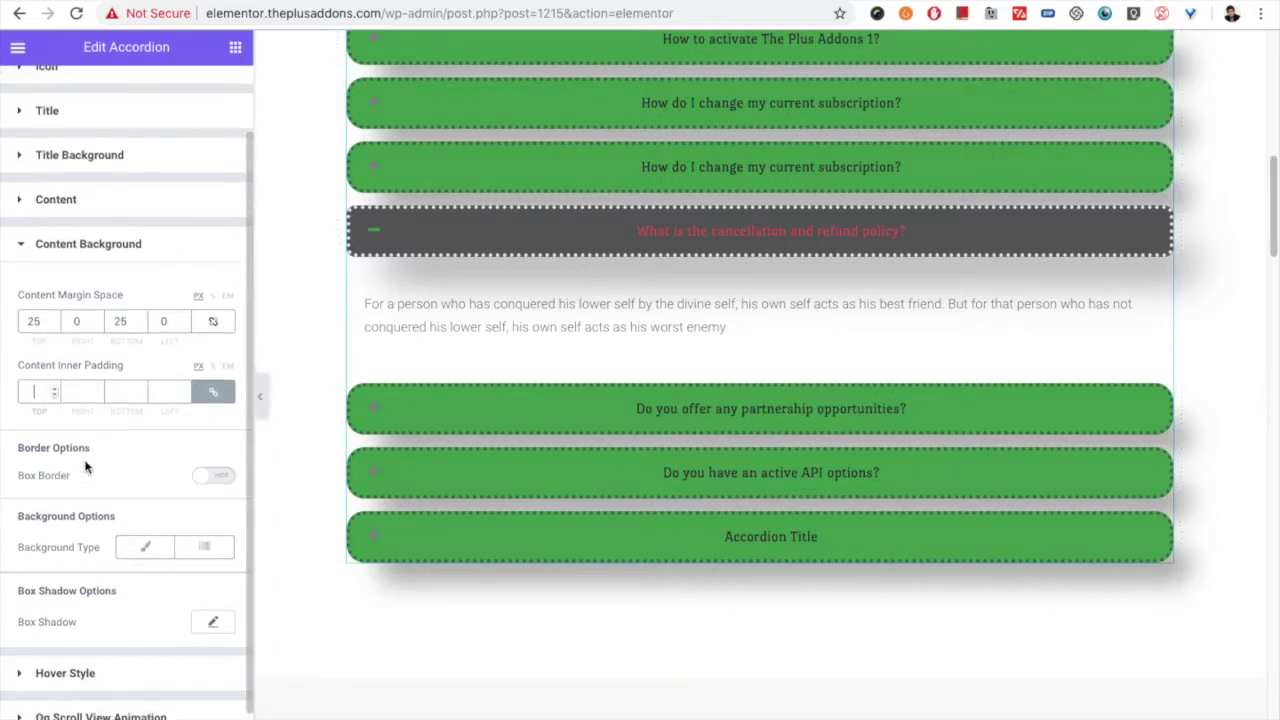
- Enable a solid box border around the accordion content with a linked width of 5 px and a border radius of 10 px
{"action": "left_click", "coordinate": [208, 466]}
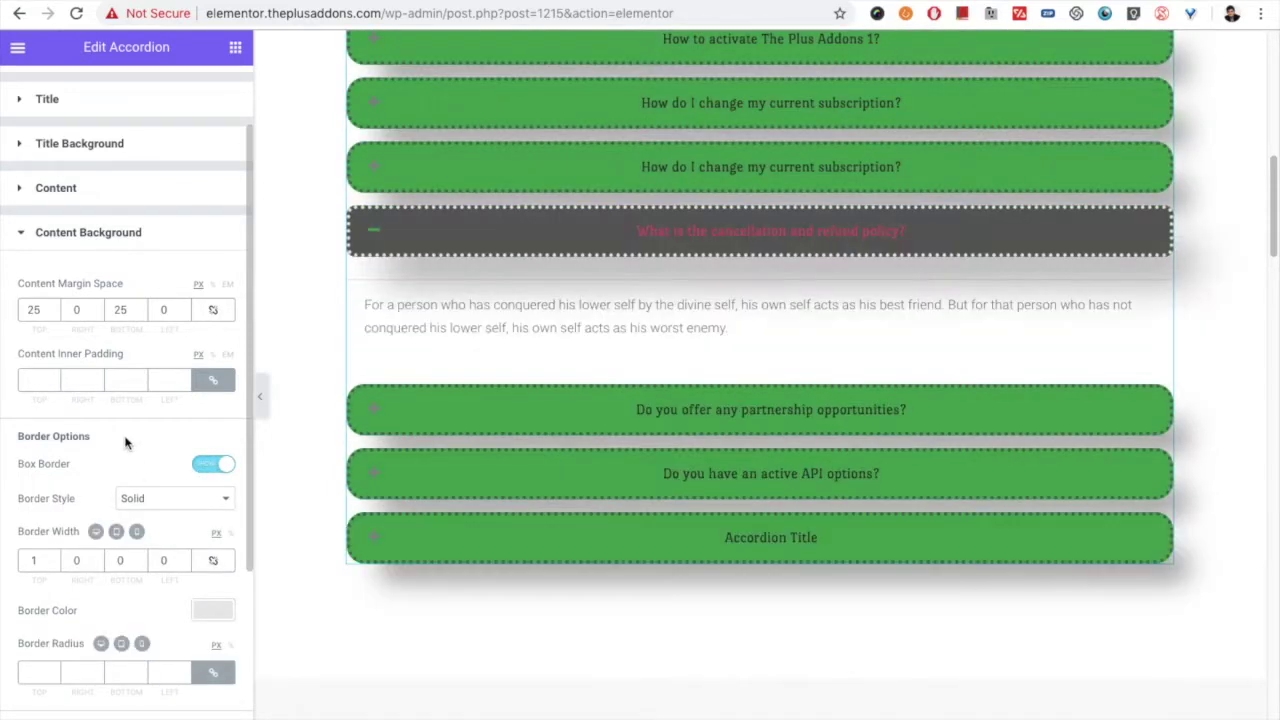
{"action": "scroll", "coordinate": [78, 468], "scroll_direction": "down", "scroll_amount": 1}
{"action": "left_click", "coordinate": [213, 529]}
{"action": "double_click", "coordinate": [67, 530]}
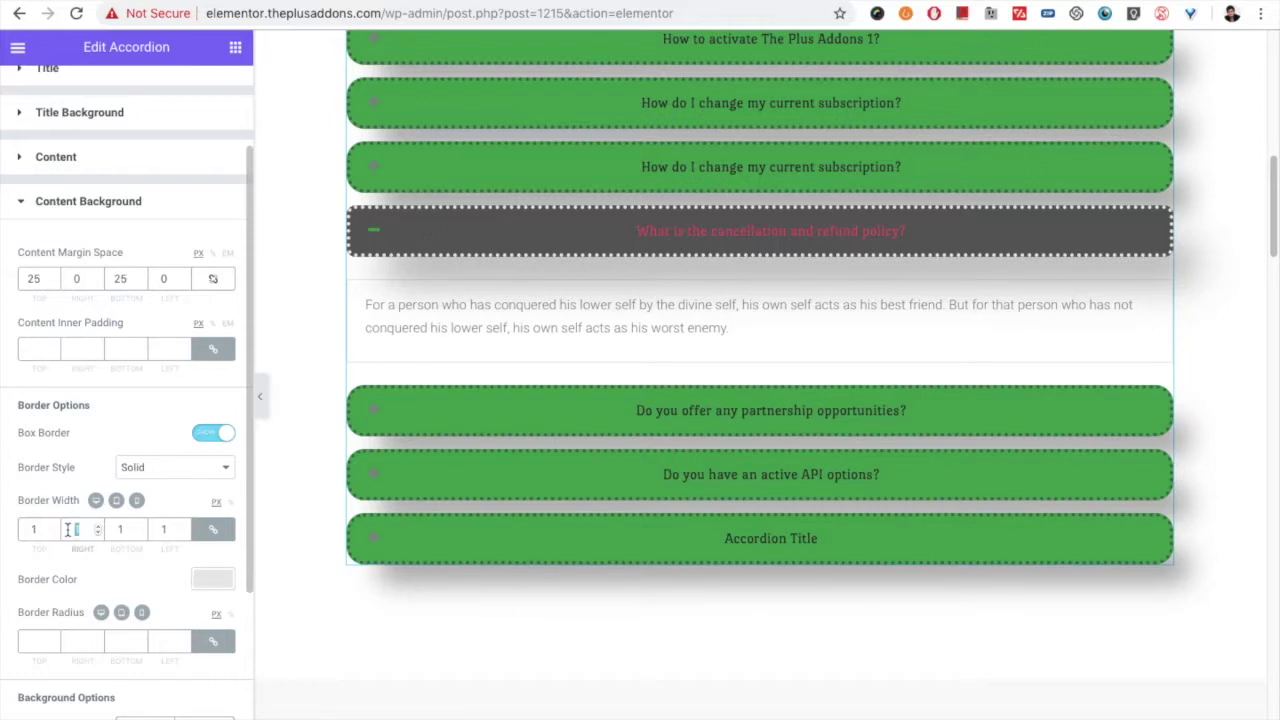
{"action": "type", "text": "5"}
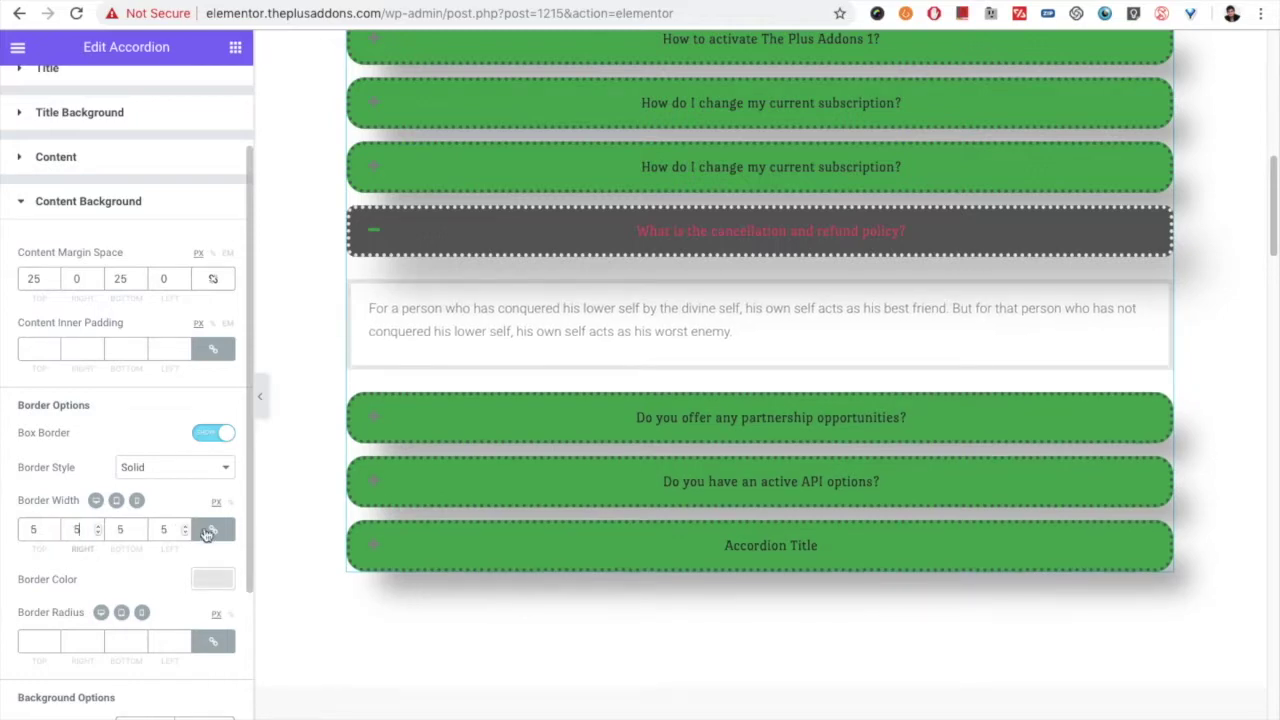
{"action": "scroll", "coordinate": [206, 532], "scroll_direction": "down", "scroll_amount": 1}
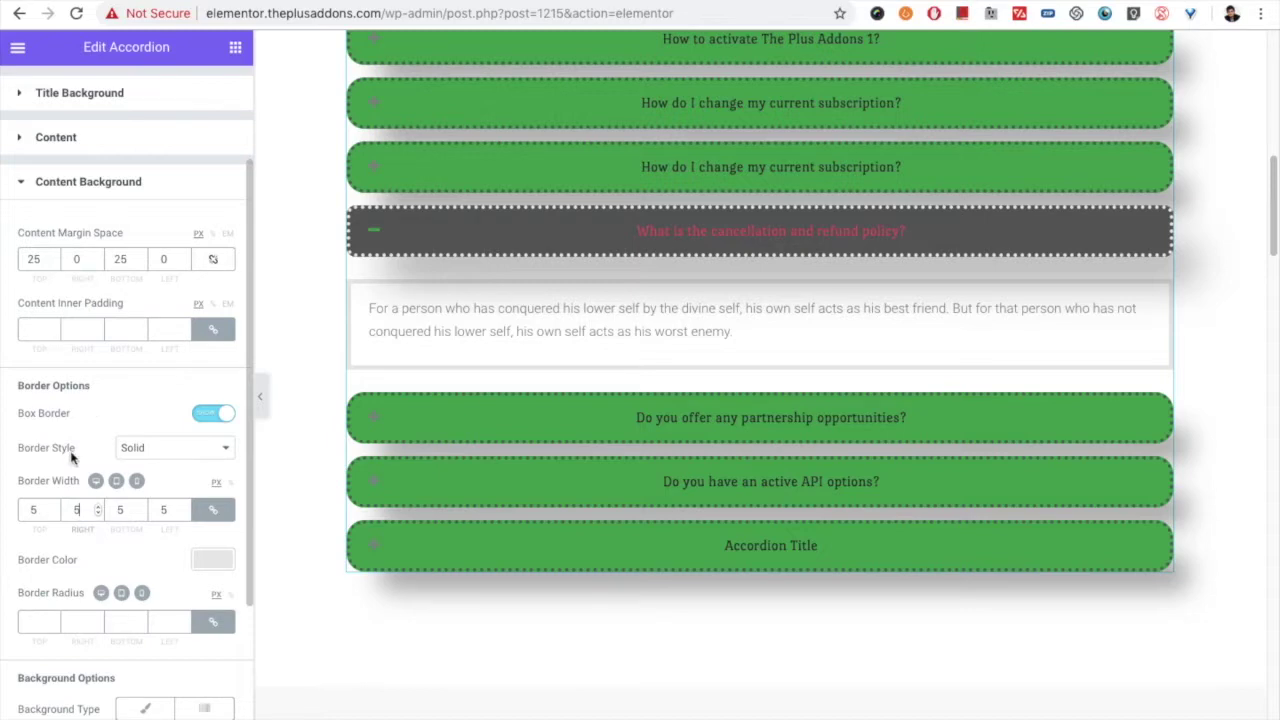
{"action": "scroll", "coordinate": [80, 430], "scroll_direction": "down", "scroll_amount": 3}
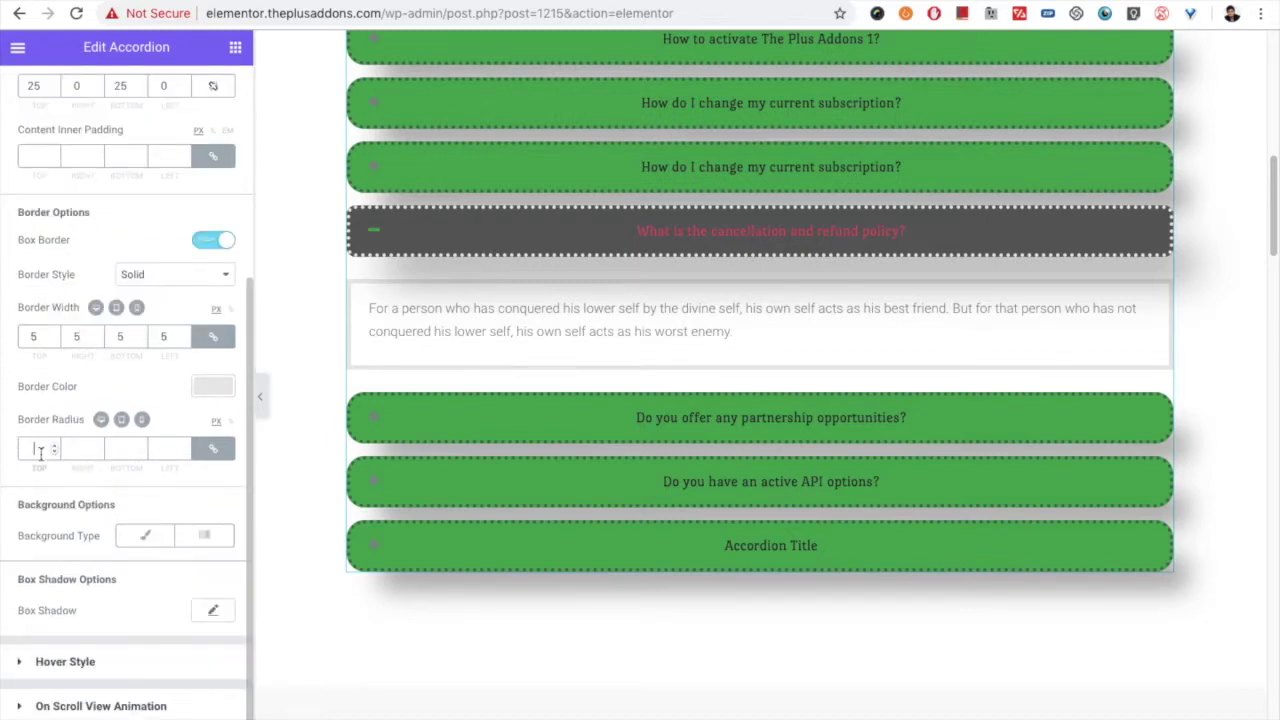
{"action": "type", "text": "0"}
- Give the accordion content a classic background in a solid near-black color
{"action": "left_click", "coordinate": [145, 535]}
{"action": "scroll", "coordinate": [95, 530], "scroll_direction": "down", "scroll_amount": 4}
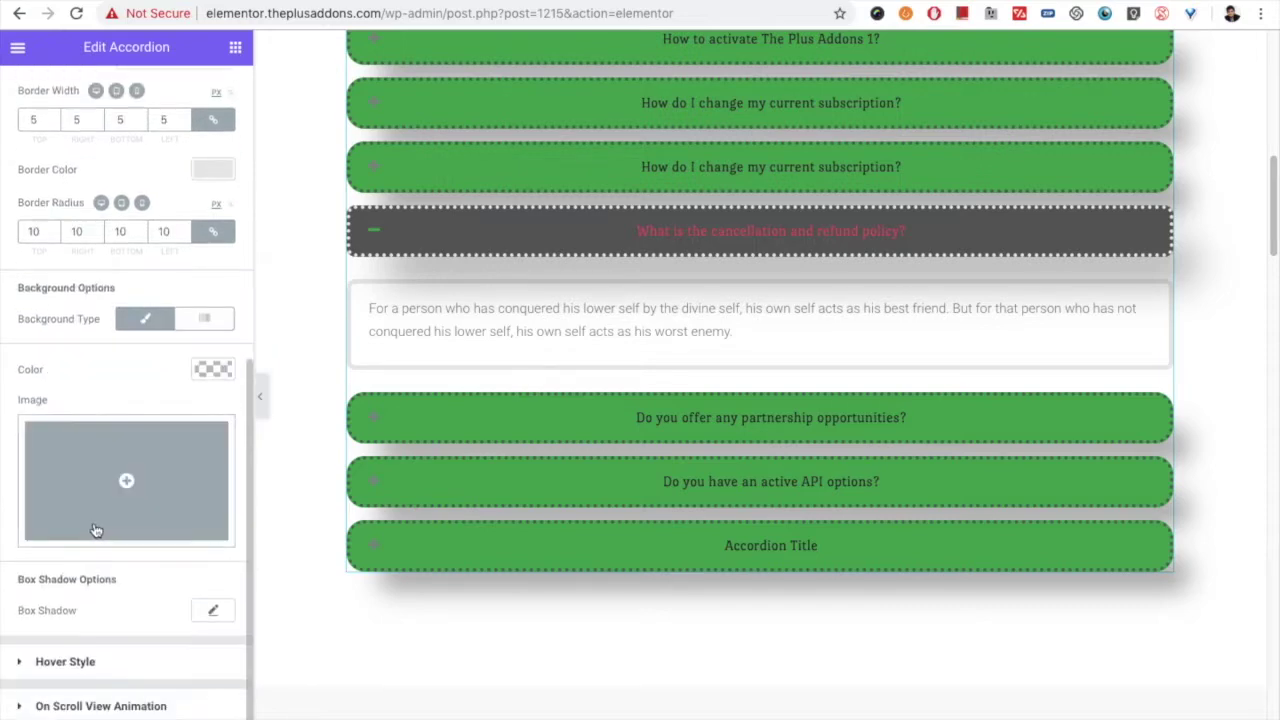
{"action": "left_click", "coordinate": [212, 369]}
{"action": "left_click", "coordinate": [63, 427]}
{"action": "left_click_drag", "start_coordinate": [89, 512], "coordinate": [10, 548]}
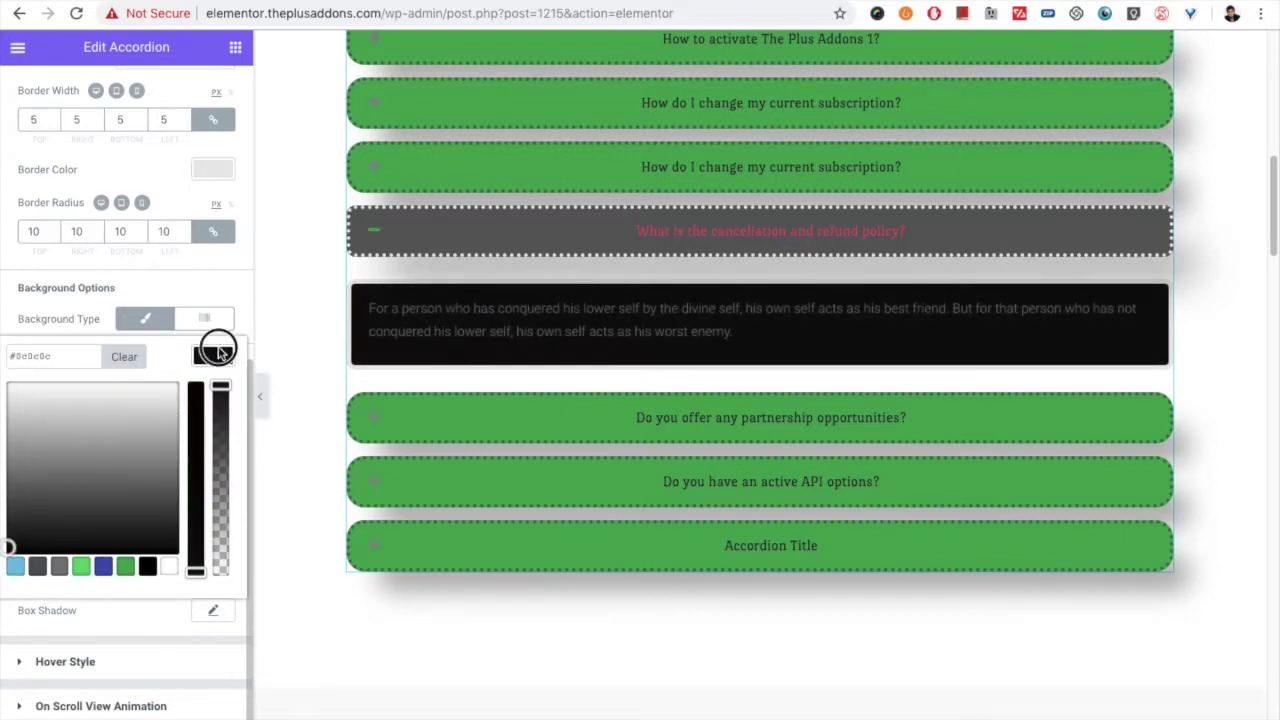
{"action": "left_click", "coordinate": [218, 352]}
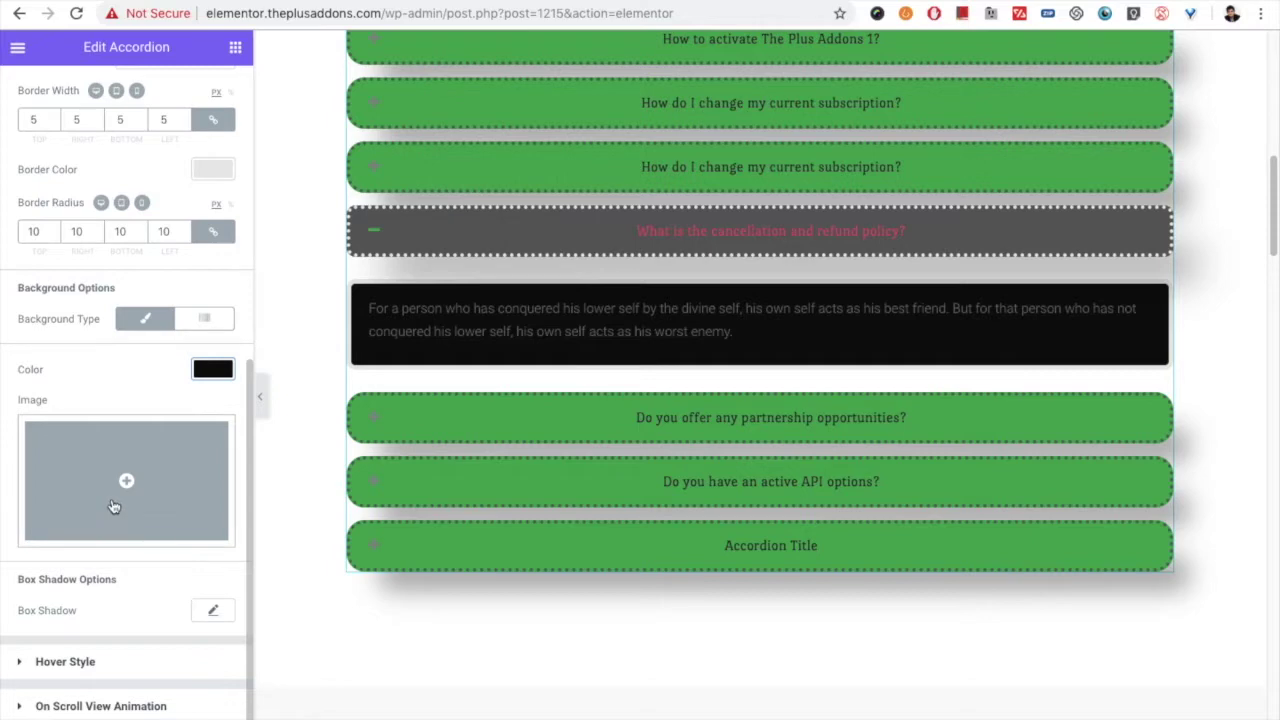
- Add a box shadow to the accordion content with a larger horizontal offset and an increased blur
{"action": "left_click", "coordinate": [209, 612]}
{"action": "scroll", "coordinate": [120, 560], "scroll_direction": "down", "scroll_amount": 3}
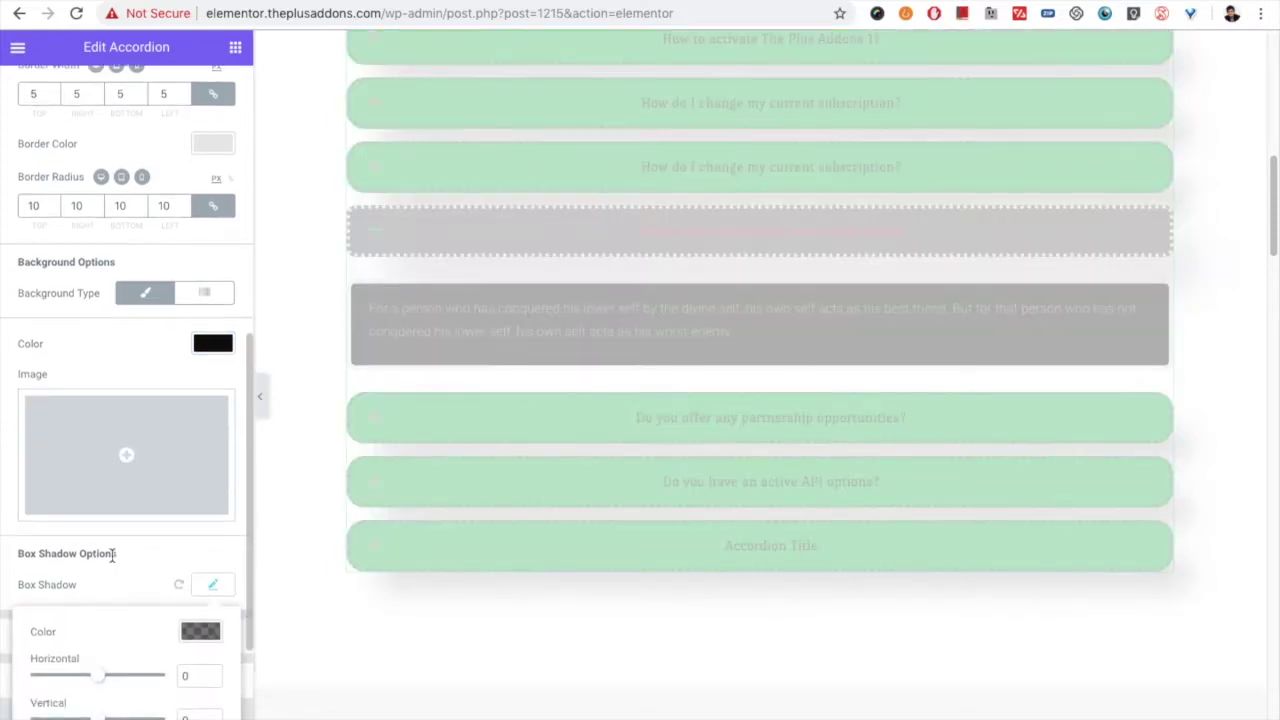
{"action": "scroll", "coordinate": [130, 580], "scroll_direction": "down", "scroll_amount": 1}
{"action": "mouse_move", "coordinate": [100, 521]}
{"action": "left_mouse_down"}
{"action": "mouse_move", "coordinate": [103, 535]}
{"action": "mouse_move", "coordinate": [129, 531]}
{"action": "mouse_move", "coordinate": [116, 528]}
{"action": "left_mouse_up"}
{"action": "left_click_drag", "start_coordinate": [42, 612], "coordinate": [113, 611]}
{"action": "left_click", "coordinate": [200, 478]}
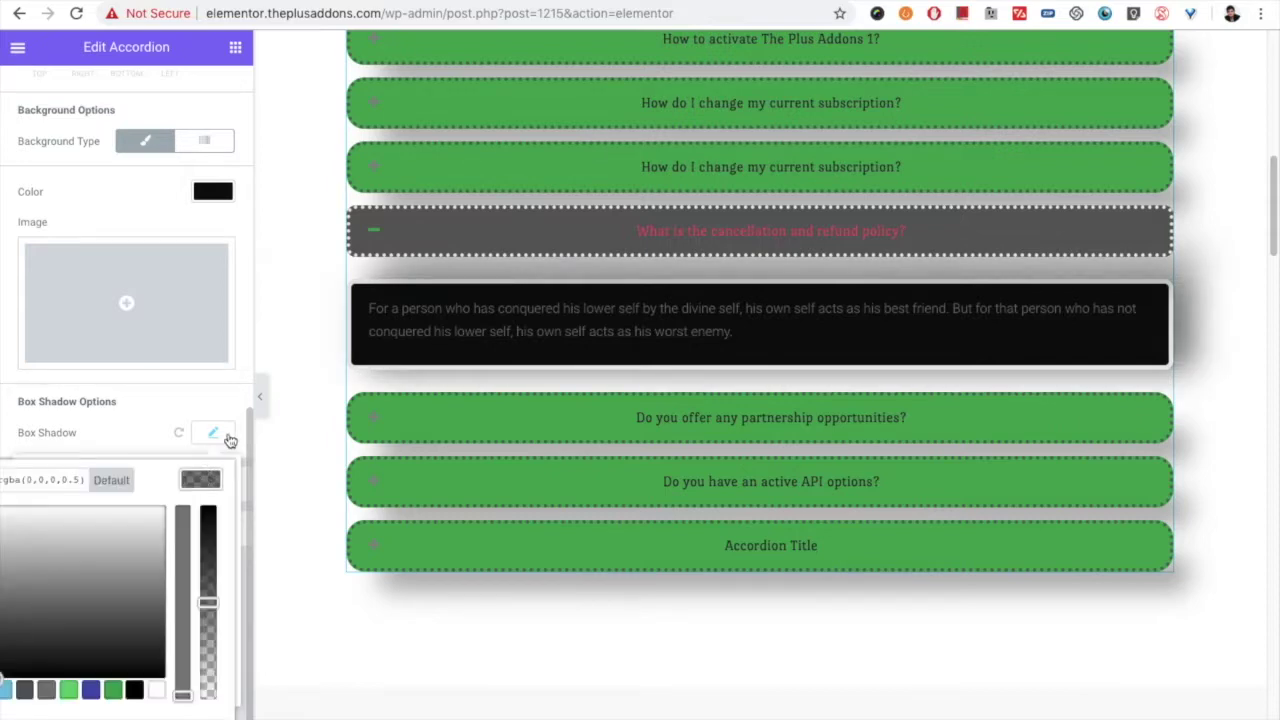
{"action": "left_click", "coordinate": [224, 436]}
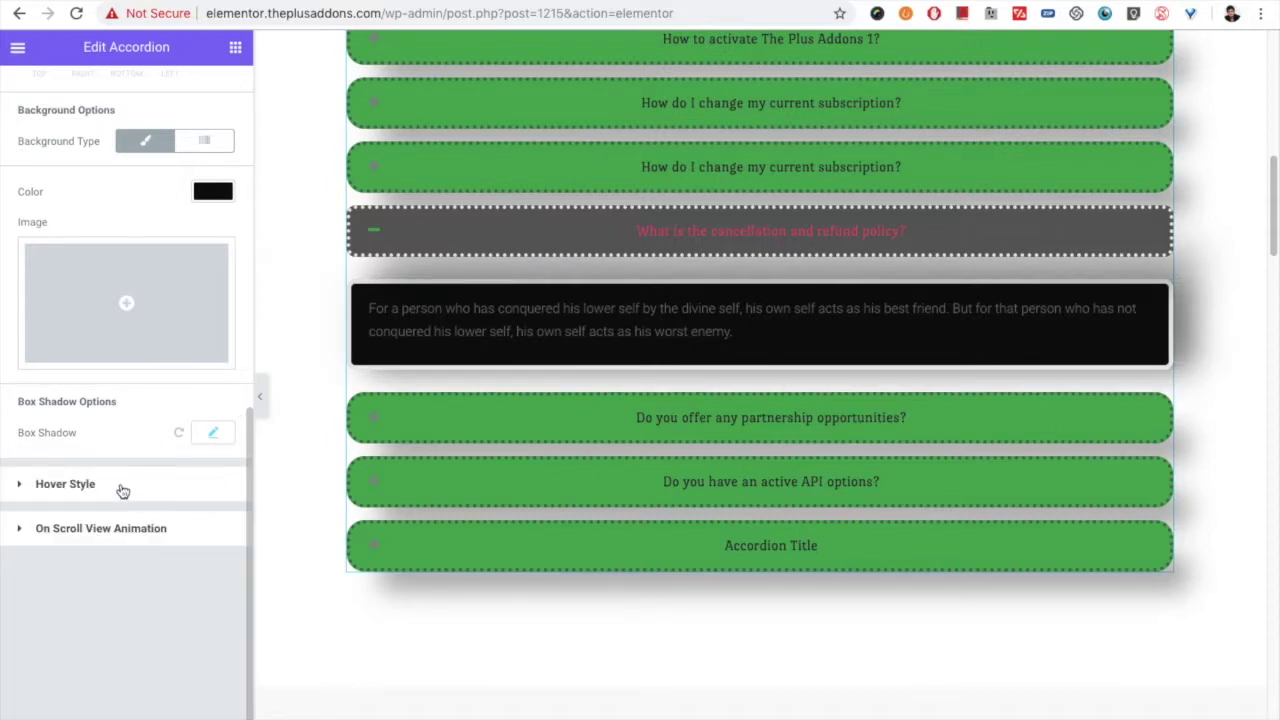
- Set the hover style of the accordion starting with "Amazing border and shadow options" to Style 1
{"action": "scroll", "coordinate": [500, 410], "scroll_direction": "up", "scroll_amount": 1}
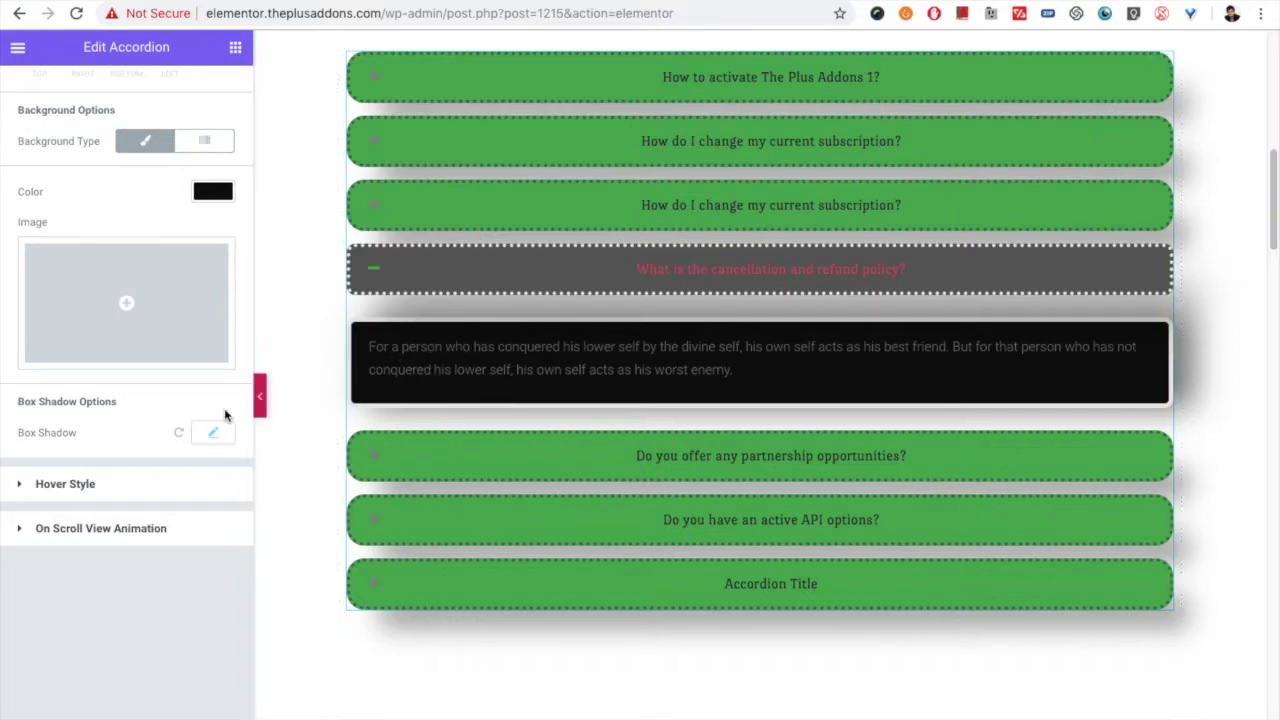
{"action": "left_click", "coordinate": [141, 483]}
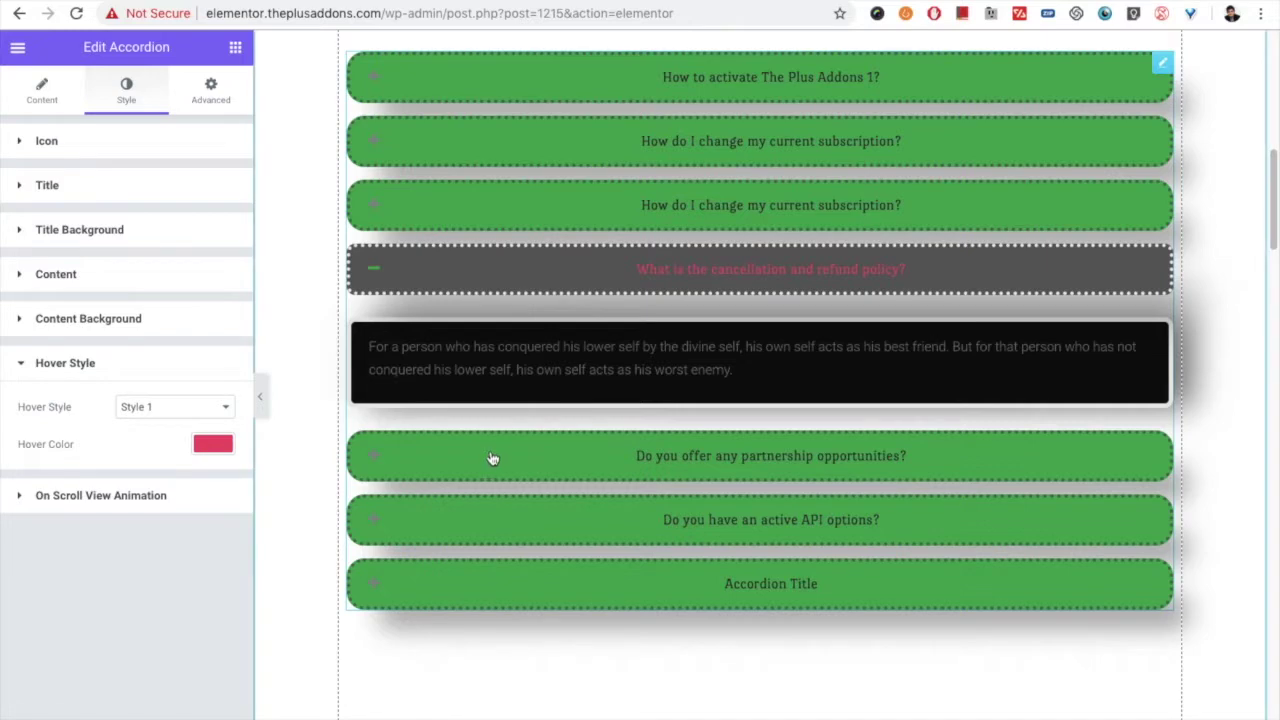
{"action": "scroll", "coordinate": [709, 486], "scroll_direction": "down", "scroll_amount": 5}
{"action": "left_click", "coordinate": [855, 316]}
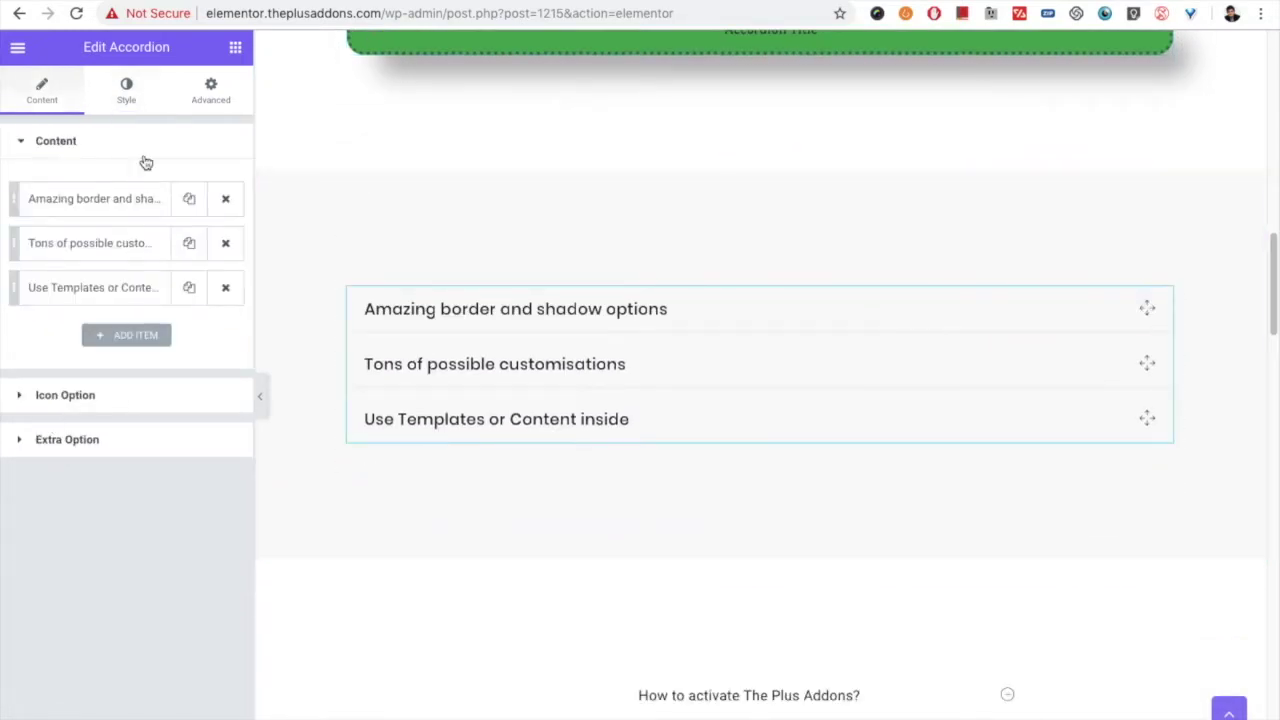
{"action": "left_click", "coordinate": [126, 88]}
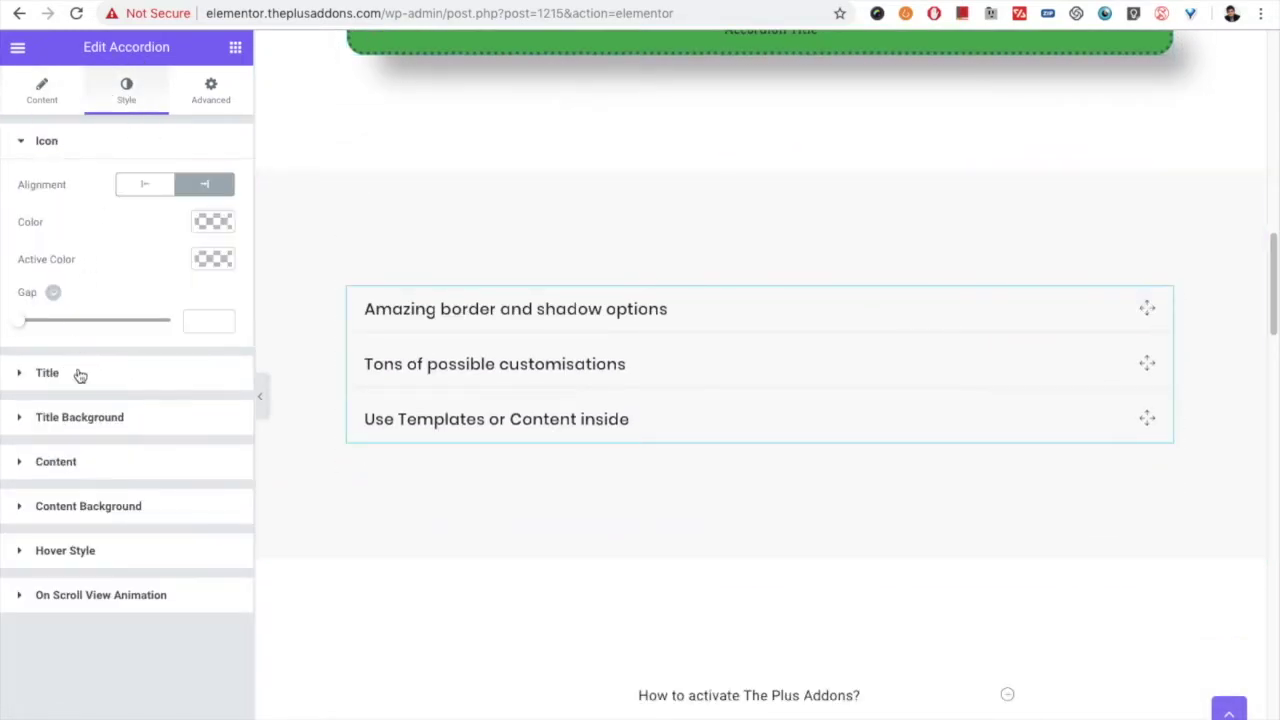
{"action": "left_click", "coordinate": [88, 548]}
{"action": "left_click", "coordinate": [176, 406]}
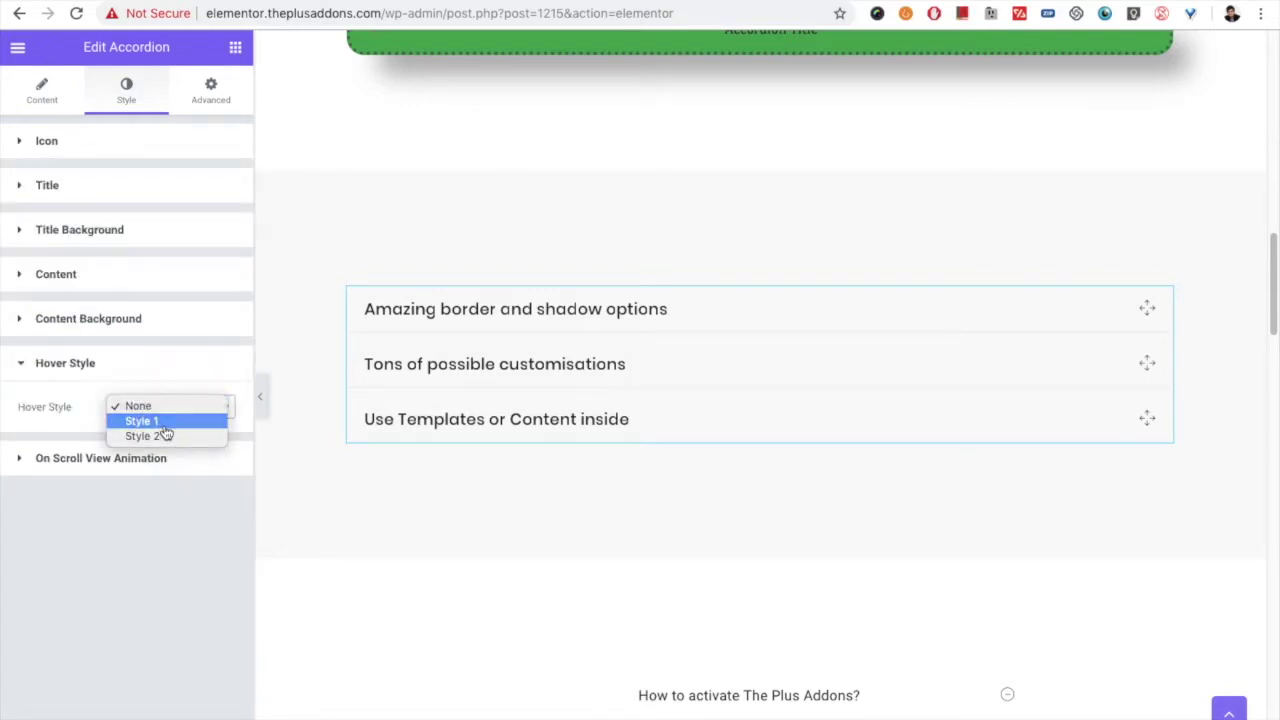
{"action": "left_click", "coordinate": [163, 427]}
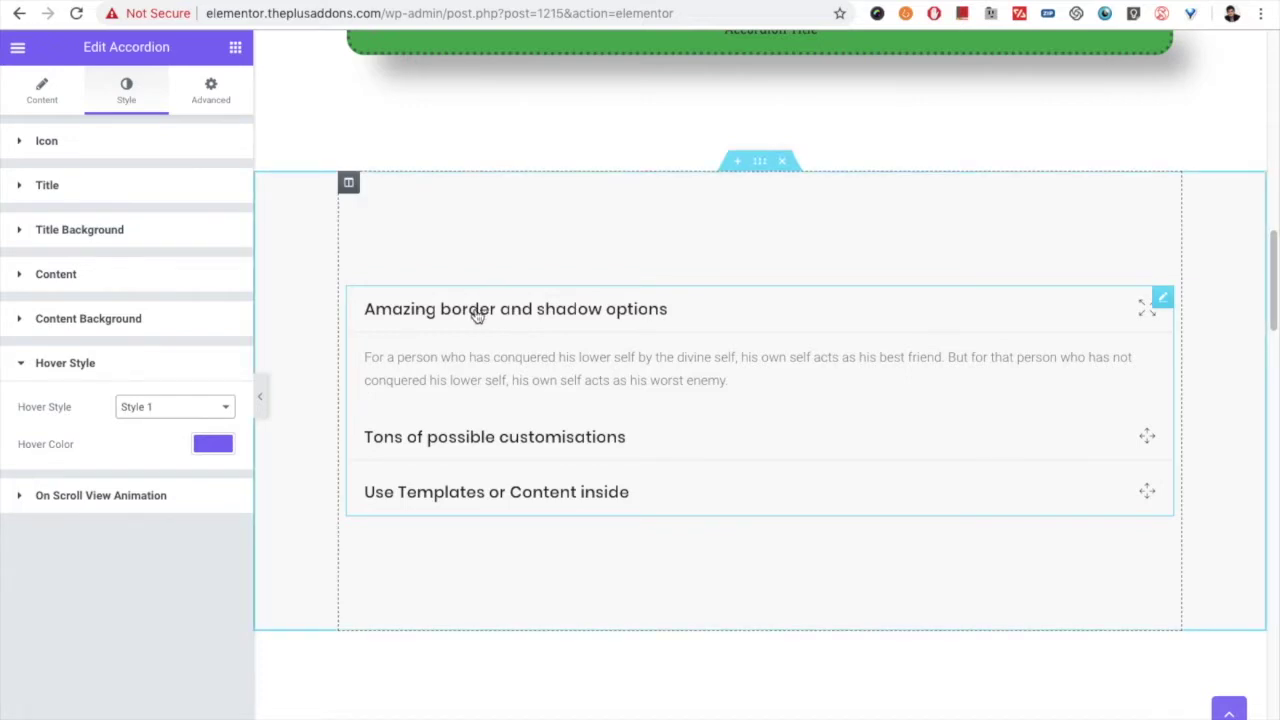
- Expand the "Tons of possible customisations" item to preview the hover effect, and change the hover style to Style 2
{"action": "left_click", "coordinate": [440, 440]}
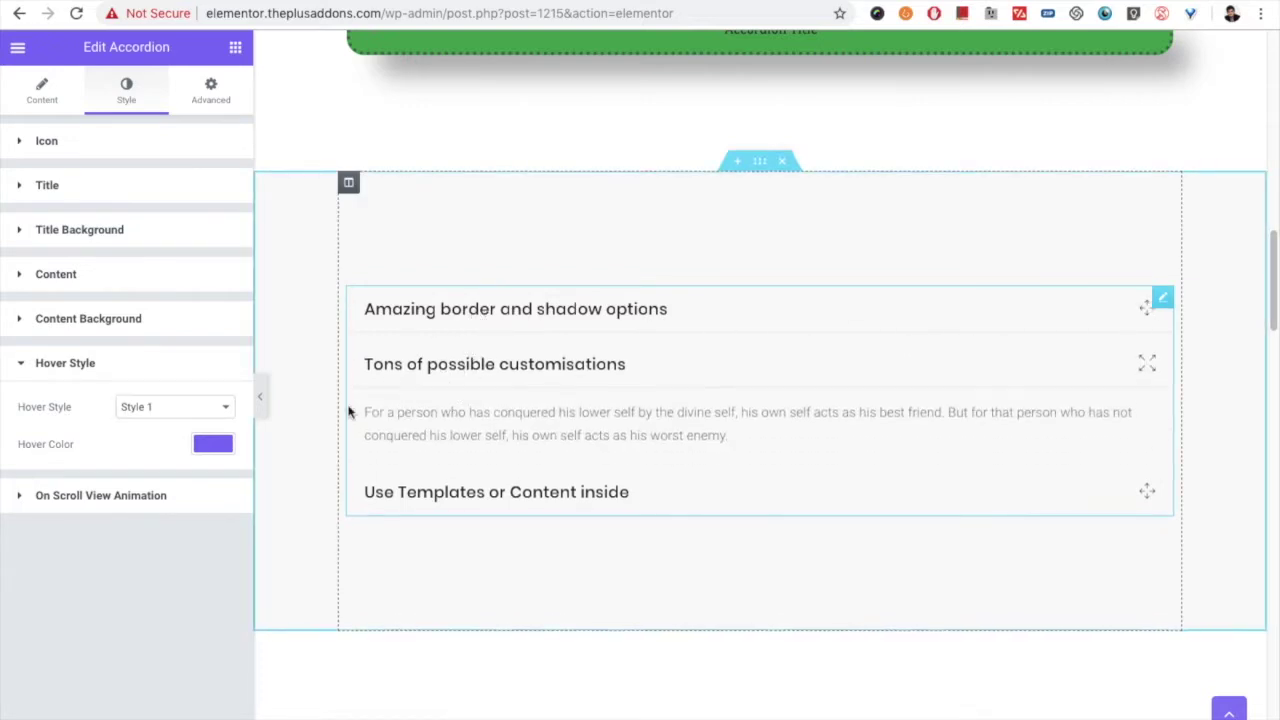
{"action": "left_click", "coordinate": [166, 408]}
{"action": "left_click", "coordinate": [157, 422]}
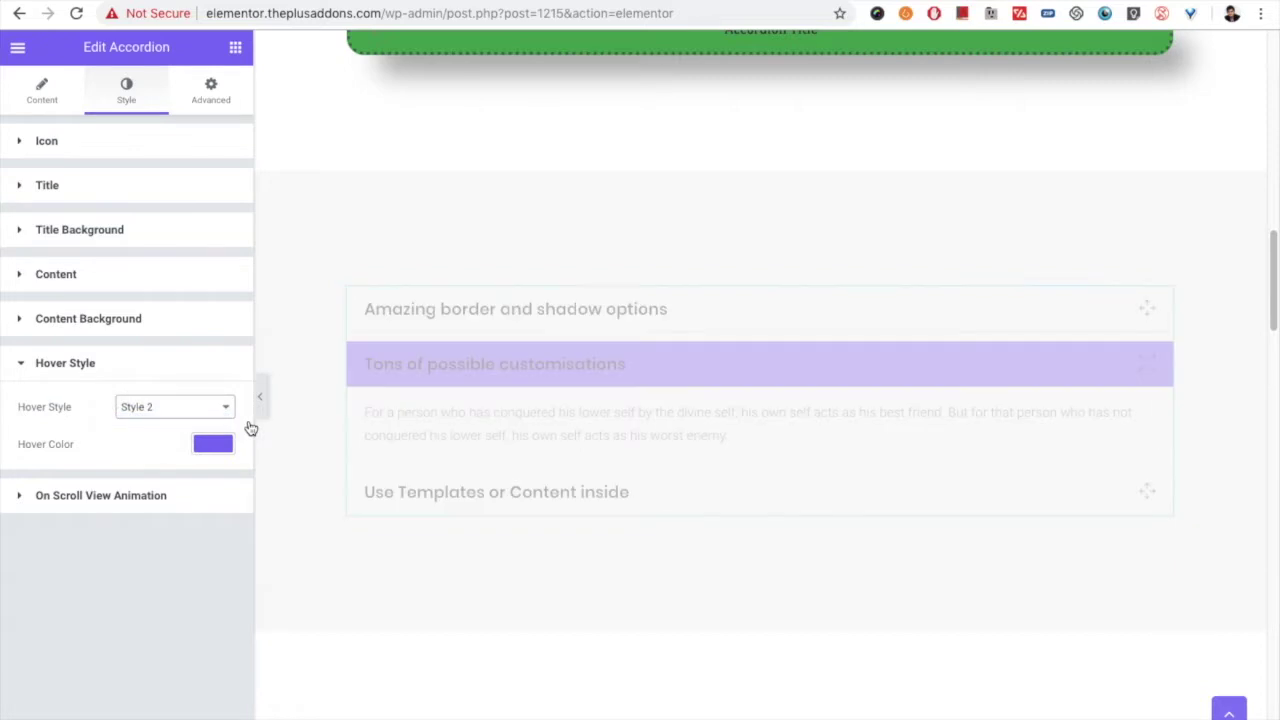
- Expand the "Amazing border and shadow options" item, and preview the page's changes down to the accordion examples
{"action": "left_click", "coordinate": [493, 316]}
{"action": "left_click", "coordinate": [493, 316]}
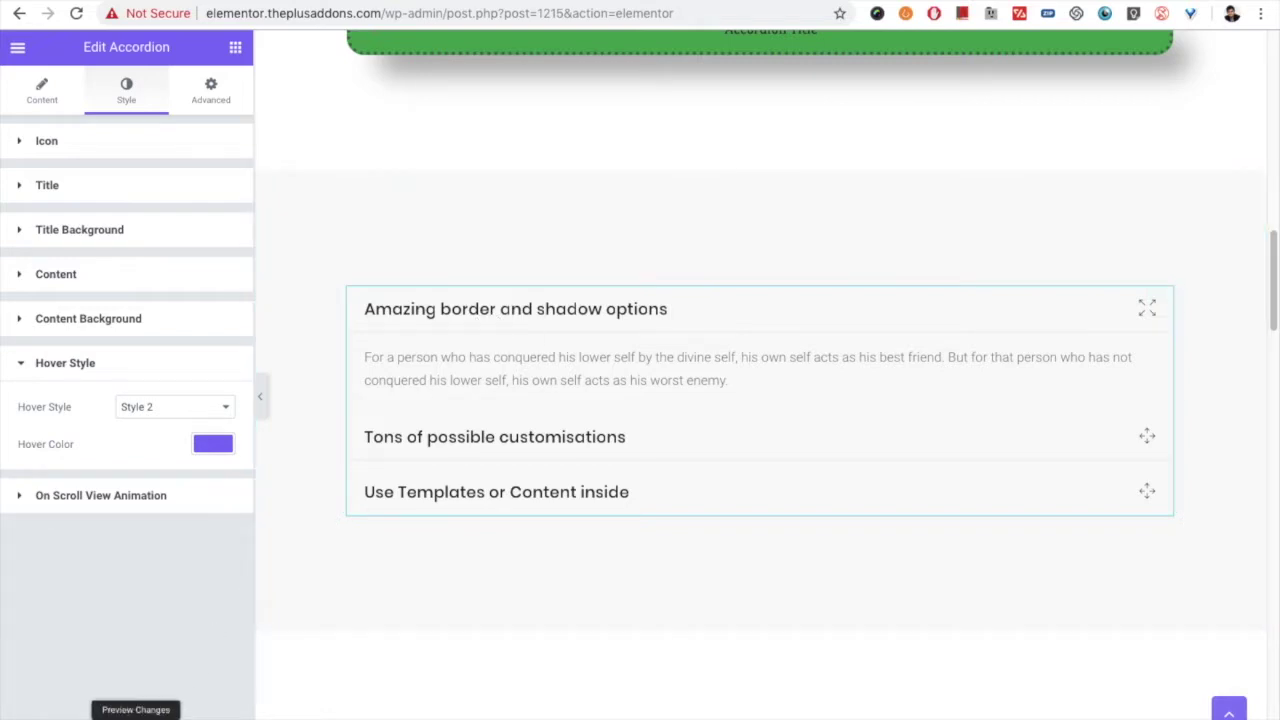
{"action": "left_click", "coordinate": [165, 713]}
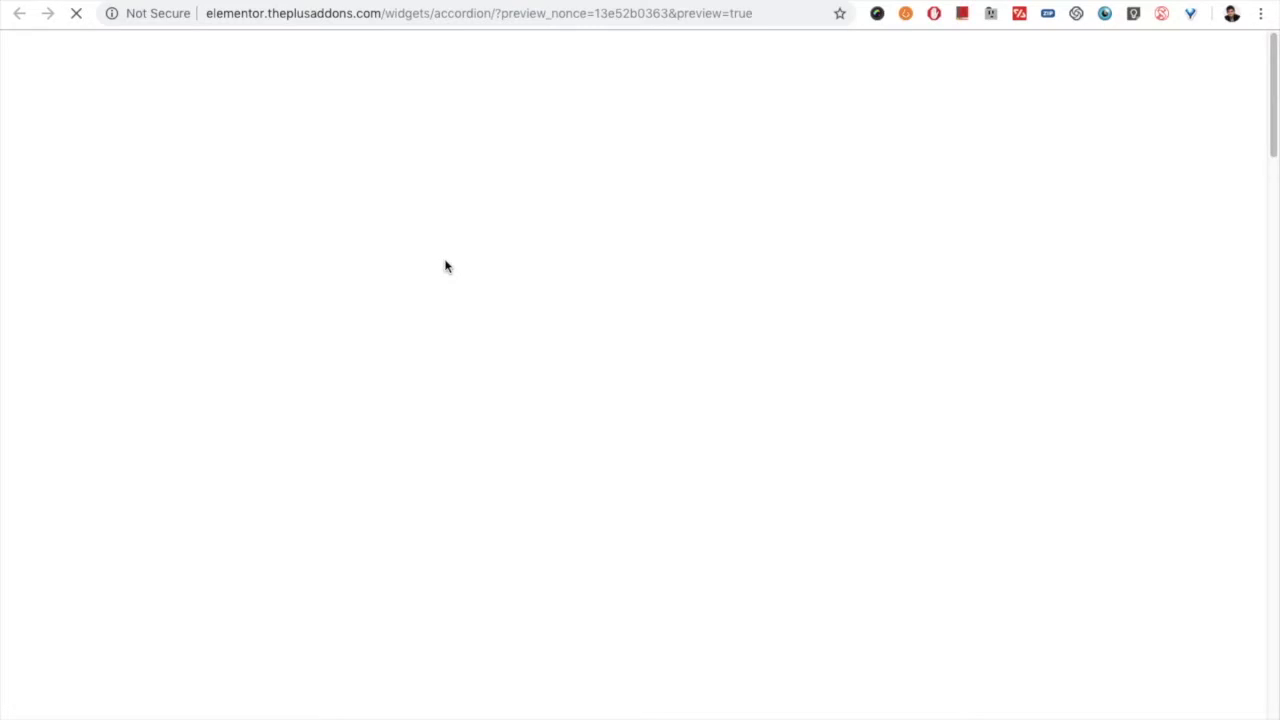
{"action": "scroll", "coordinate": [527, 310], "scroll_direction": "down", "scroll_amount": 2}
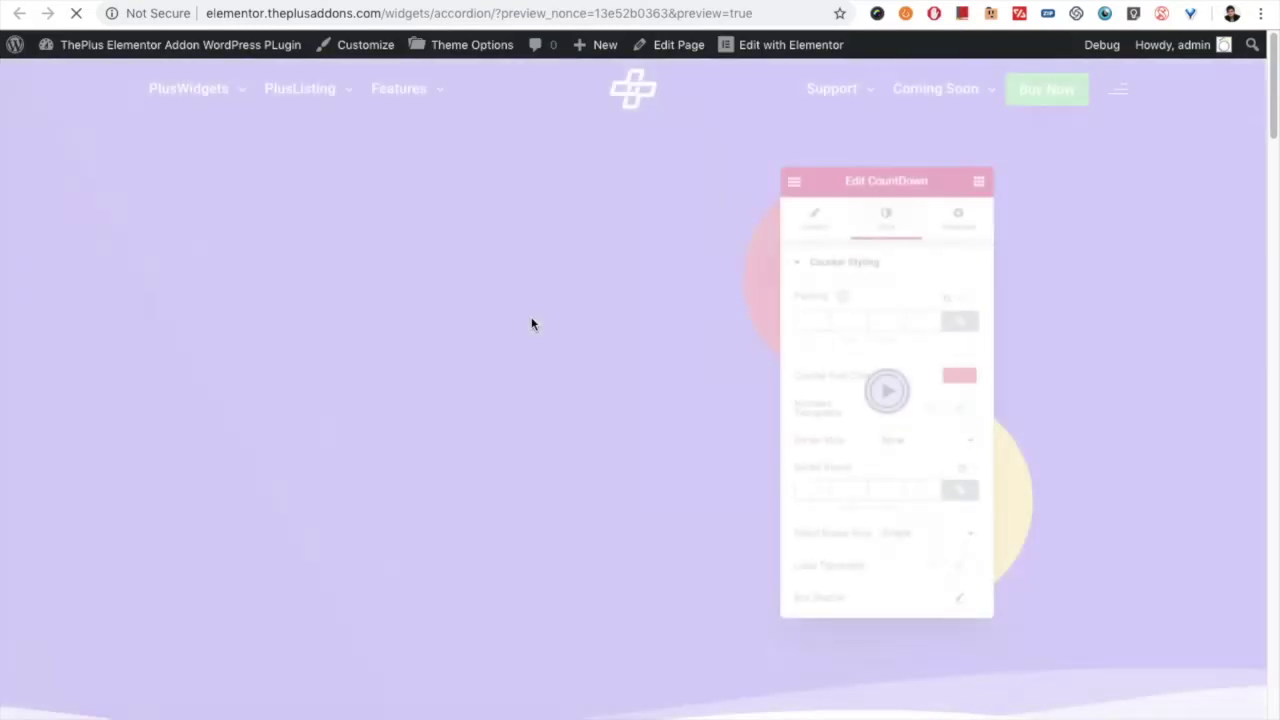
{"action": "scroll", "coordinate": [531, 320], "scroll_direction": "down", "scroll_amount": 10}
{"action": "scroll", "coordinate": [530, 338], "scroll_direction": "down", "scroll_amount": 5}
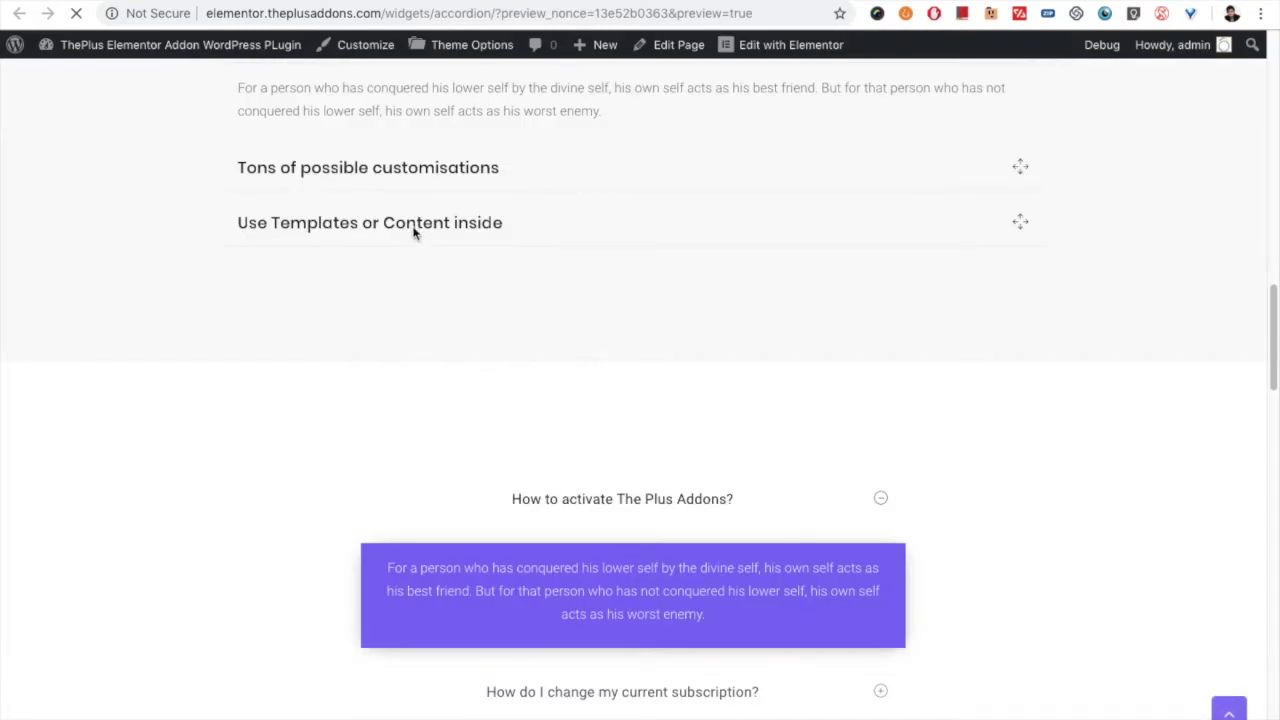
- Test the light accordion in the preview, and expand "How do I change my current subscription?" in the centered accordion with purple content
{"action": "scroll", "coordinate": [408, 226], "scroll_direction": "down", "scroll_amount": 3}
{"action": "scroll", "coordinate": [409, 226], "scroll_direction": "up", "scroll_amount": 4}
{"action": "left_click", "coordinate": [416, 283]}
{"action": "scroll", "coordinate": [431, 291], "scroll_direction": "down", "scroll_amount": 4}
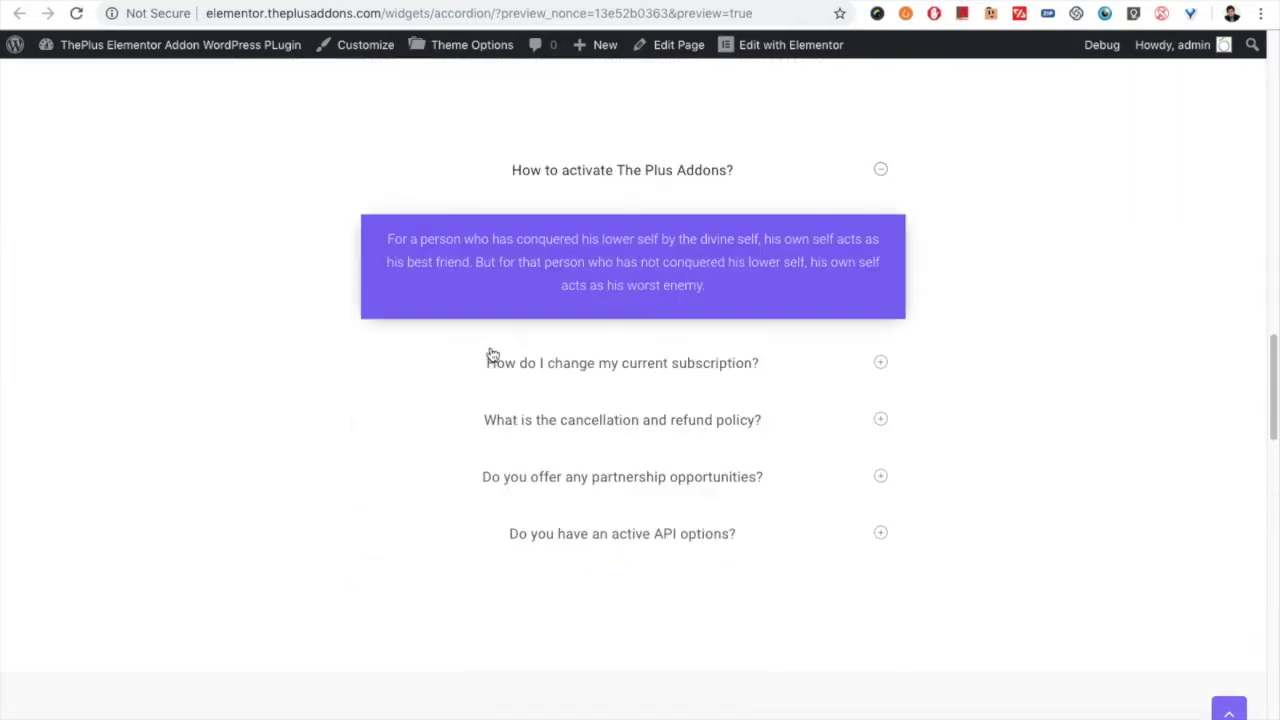
{"action": "left_click", "coordinate": [545, 368]}
{"action": "scroll", "coordinate": [543, 374], "scroll_direction": "down", "scroll_amount": 6}
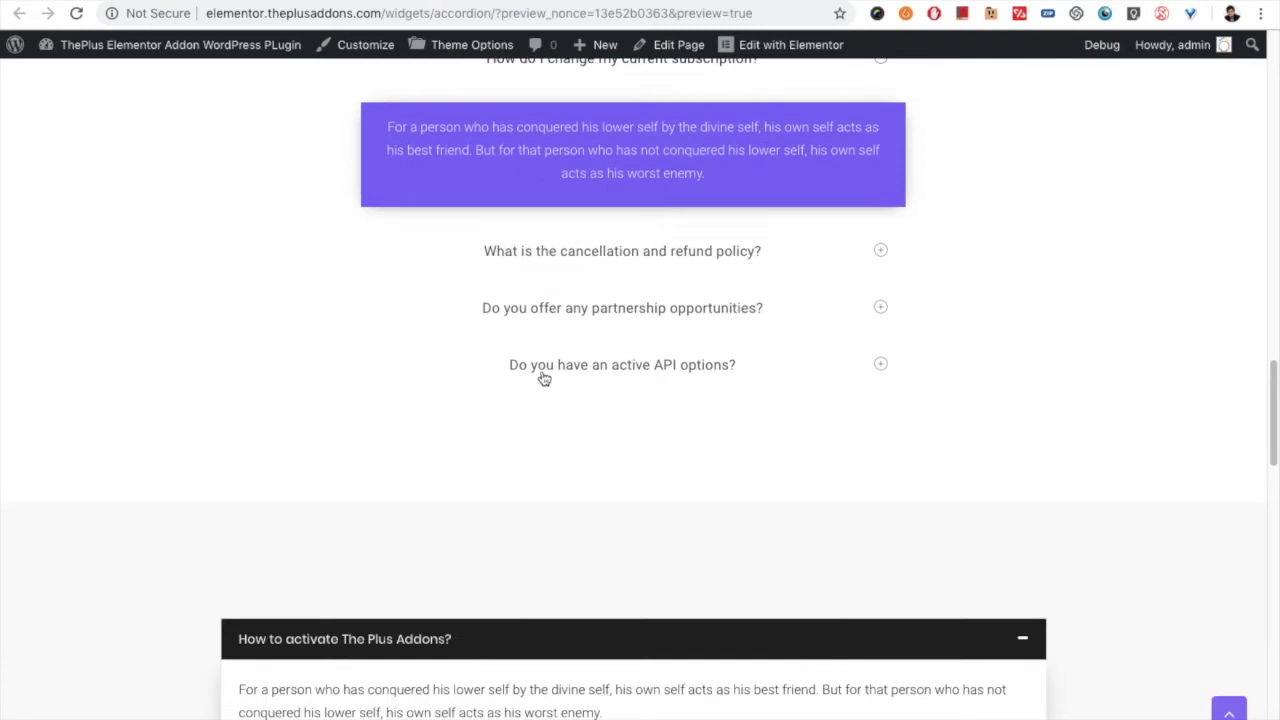
- Expand "How do I change my current subscription?" and "How to activate The Plus Addons?" in the preview's black-titled accordion
{"action": "left_click", "coordinate": [472, 333]}
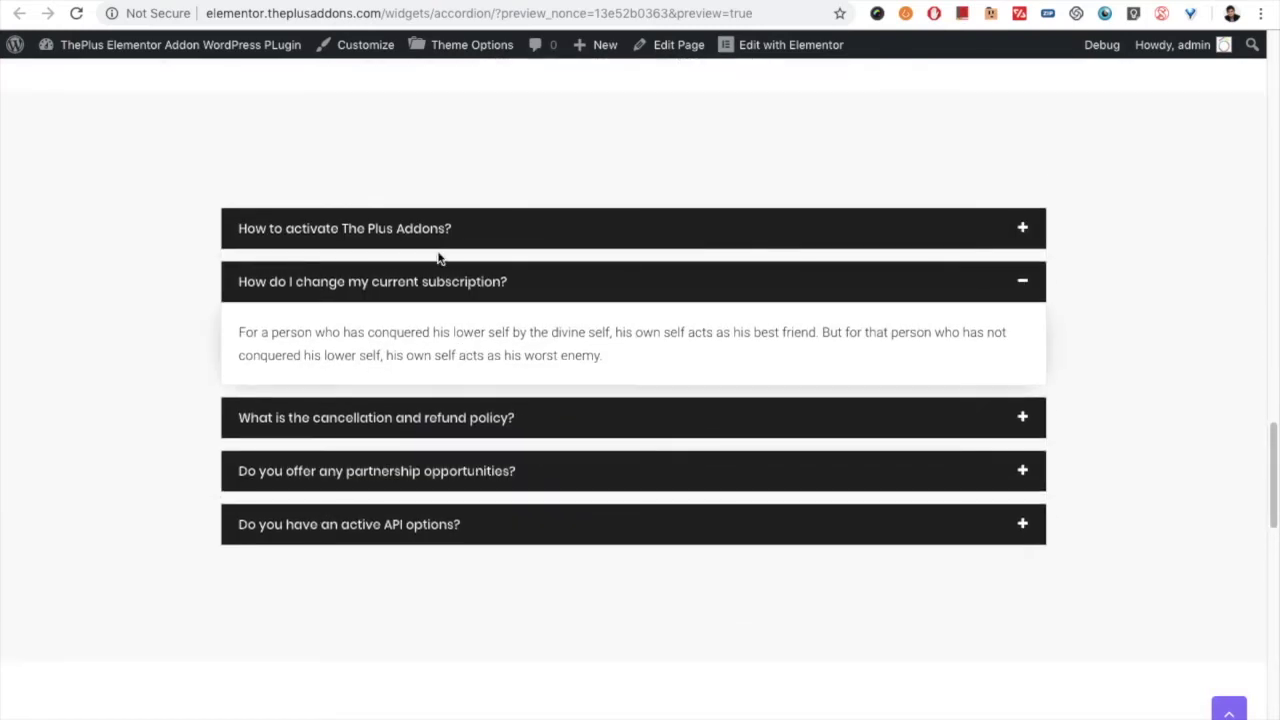
{"action": "left_click", "coordinate": [443, 231]}
{"action": "scroll", "coordinate": [447, 413], "scroll_direction": "down", "scroll_amount": 5}
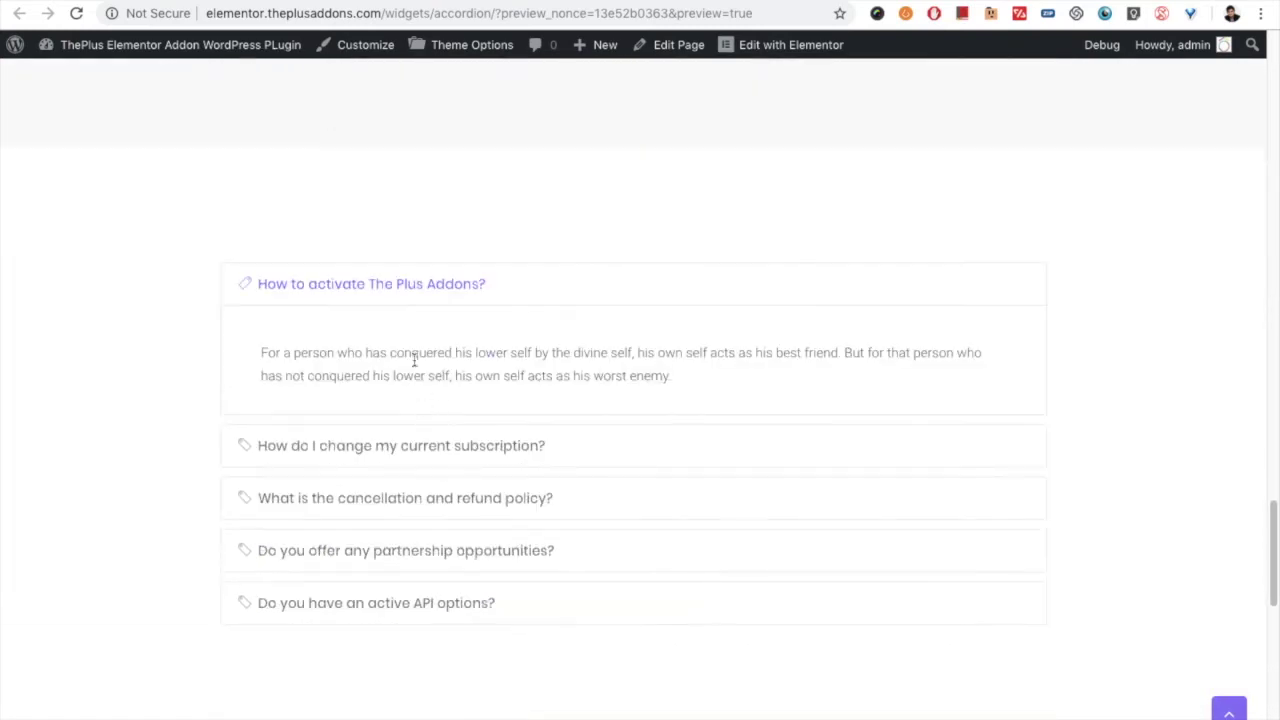
{"action": "scroll", "coordinate": [409, 436], "scroll_direction": "down", "scroll_amount": 2}
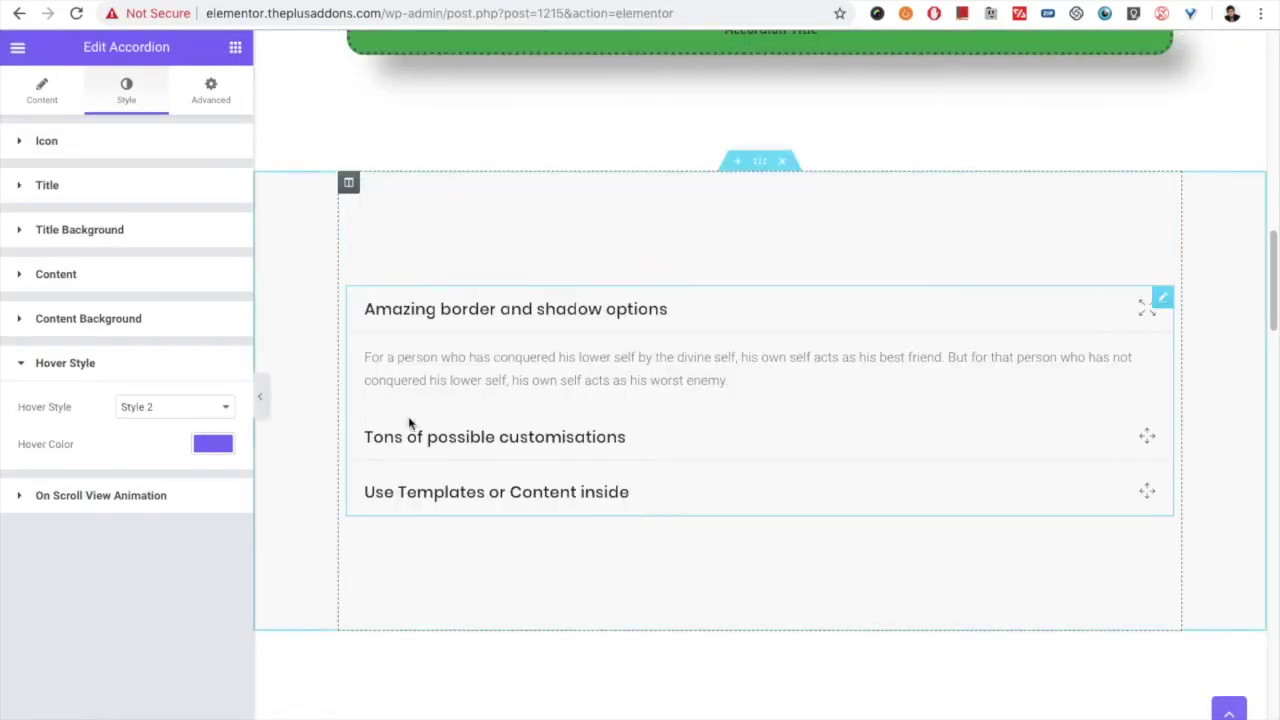
- Back in the Elementor editor, set the accordion's hover style to None
{"action": "left_click", "coordinate": [164, 406]}
{"action": "left_click", "coordinate": [166, 373]}
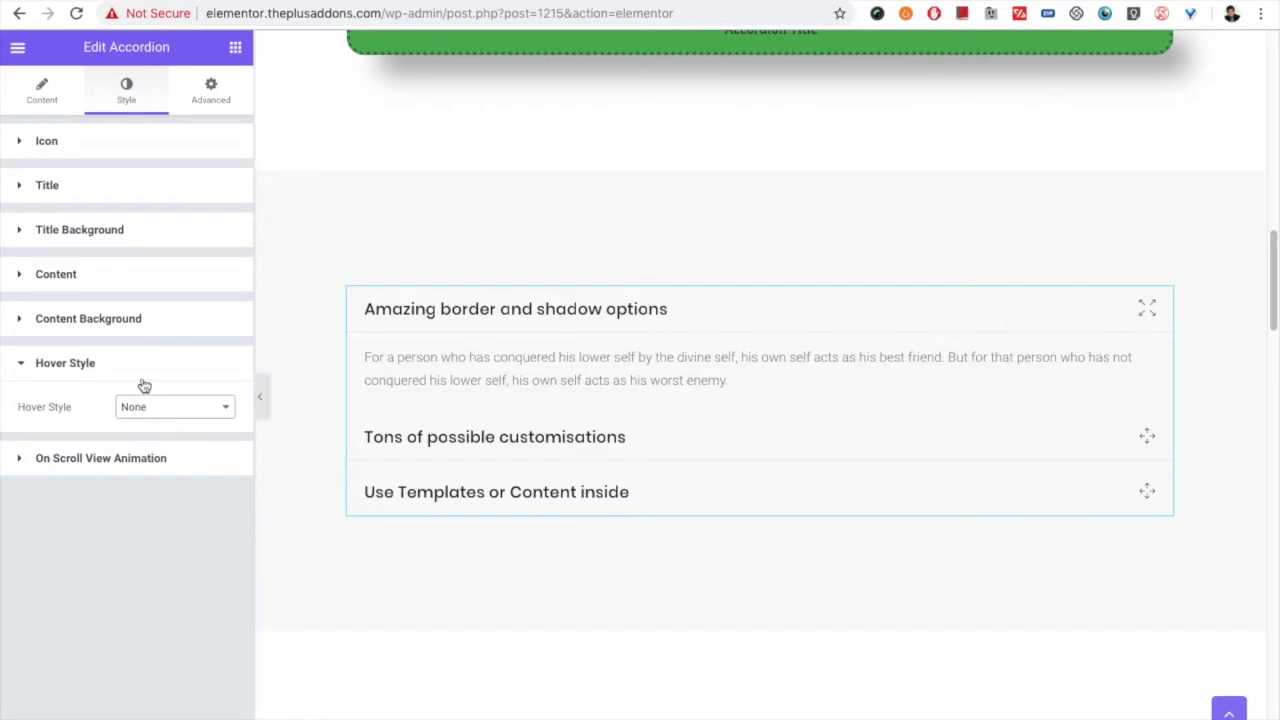
{"action": "left_click", "coordinate": [108, 367]}
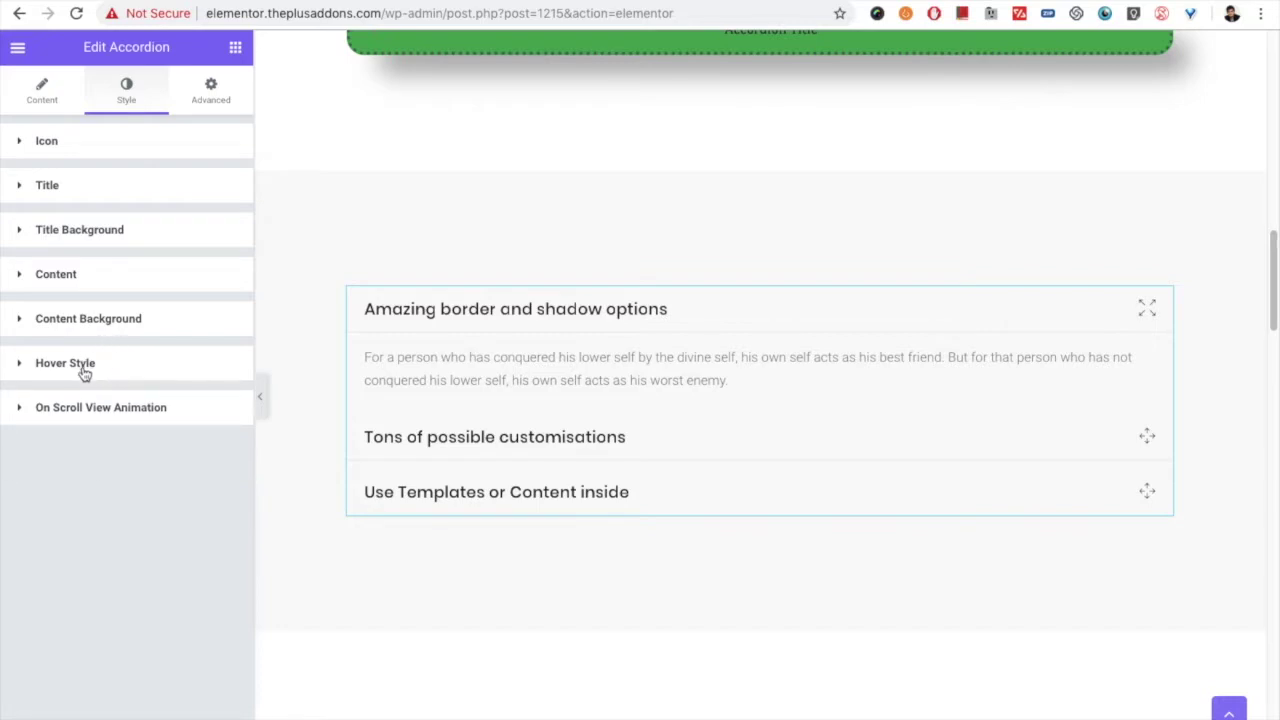
- Try hover style Style 1 on the accordion, and switch it to Style 2
{"action": "left_click", "coordinate": [84, 370]}
{"action": "left_click", "coordinate": [165, 412]}
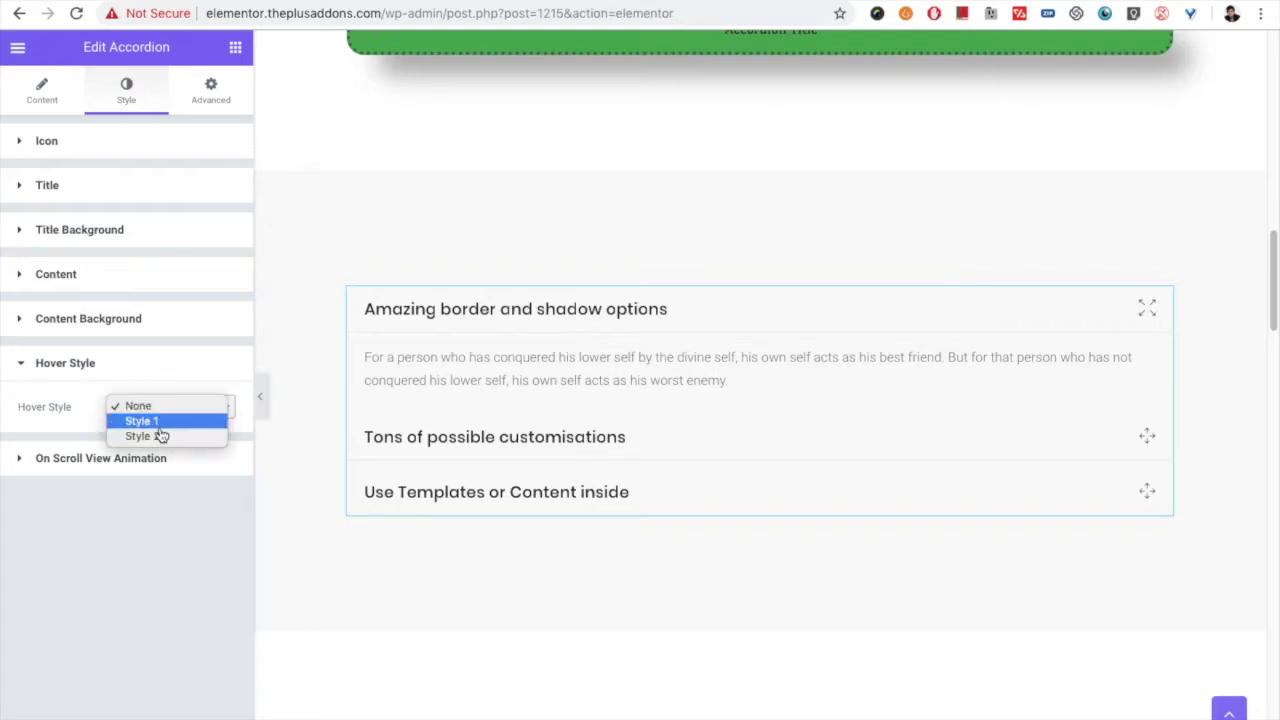
{"action": "left_click", "coordinate": [152, 424]}
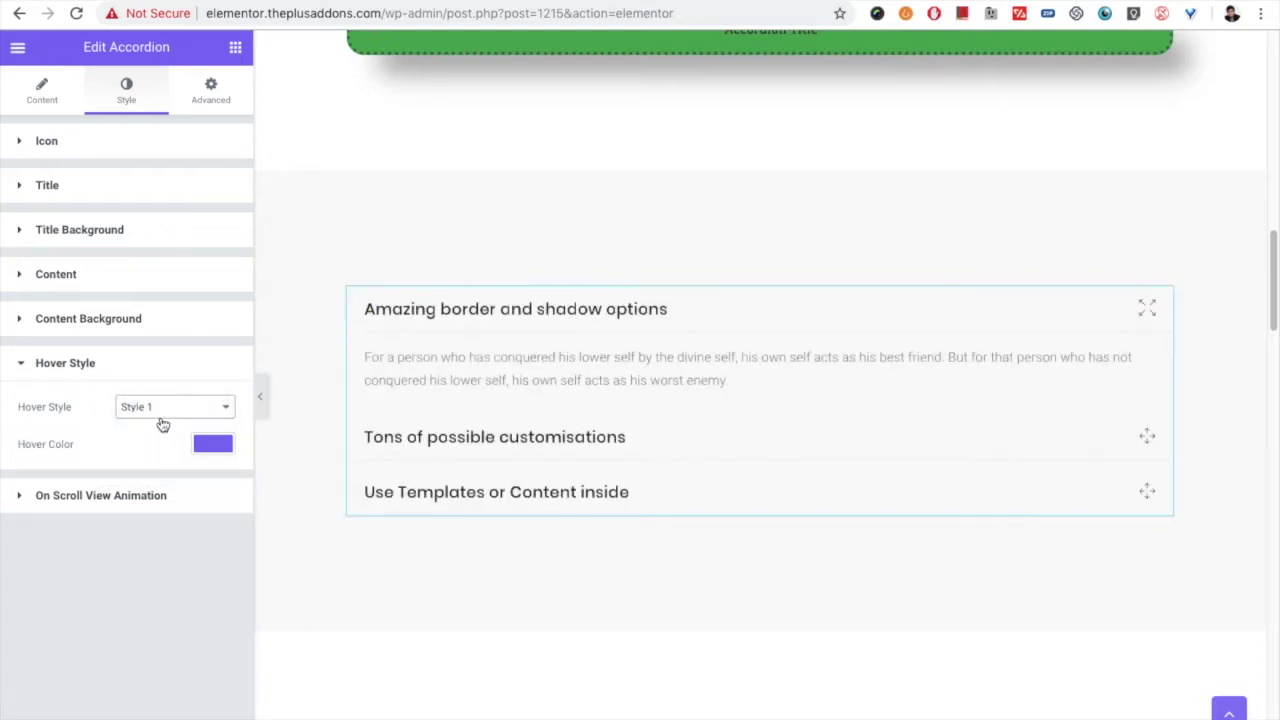
{"action": "left_click", "coordinate": [188, 416]}
{"action": "left_click", "coordinate": [168, 421]}
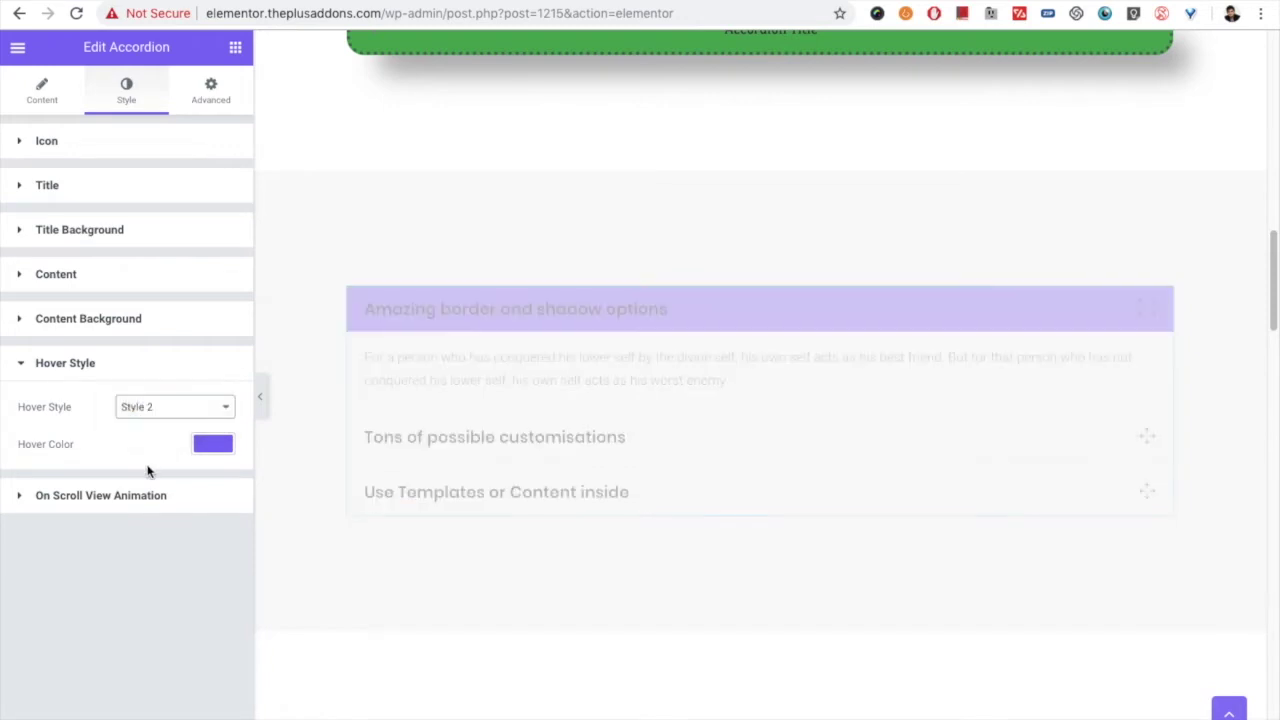
- Look through the accordion's on-scroll view animation setting and its Plus Extras options, and return to its content settings
{"action": "left_click", "coordinate": [88, 500]}
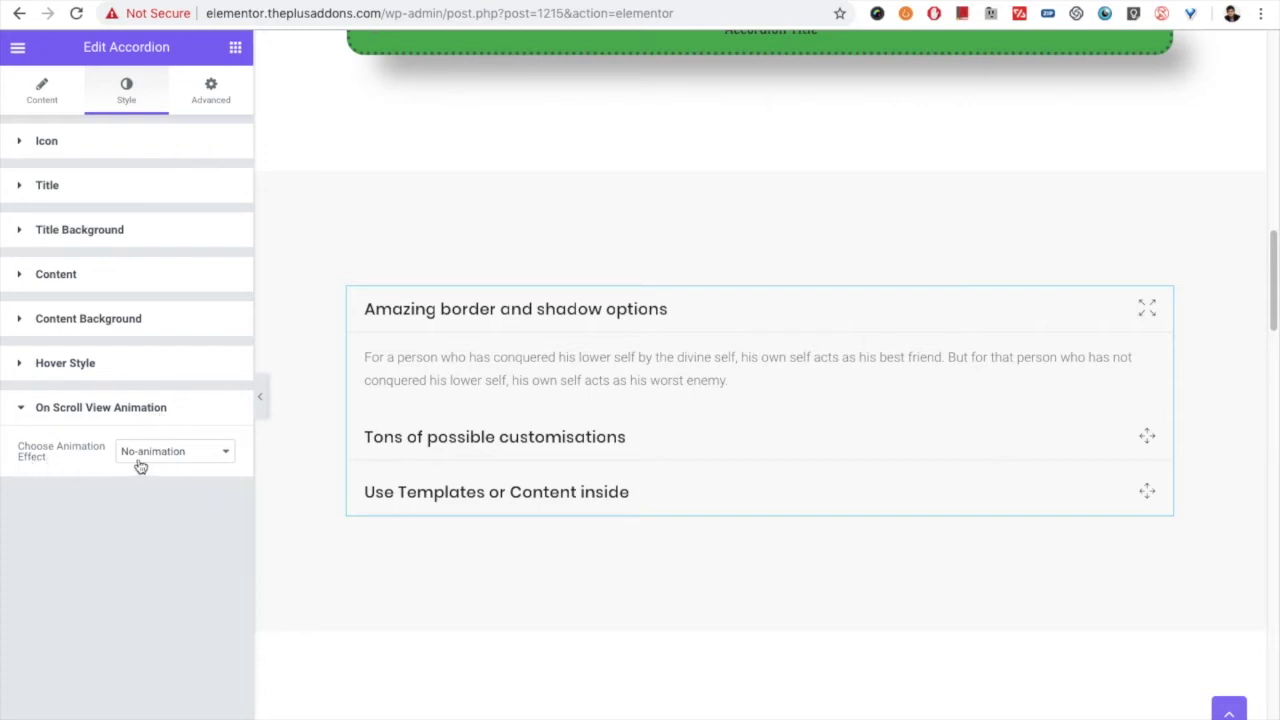
{"action": "left_click", "coordinate": [140, 460]}
{"action": "left_click", "coordinate": [144, 455]}
{"action": "left_click", "coordinate": [210, 92]}
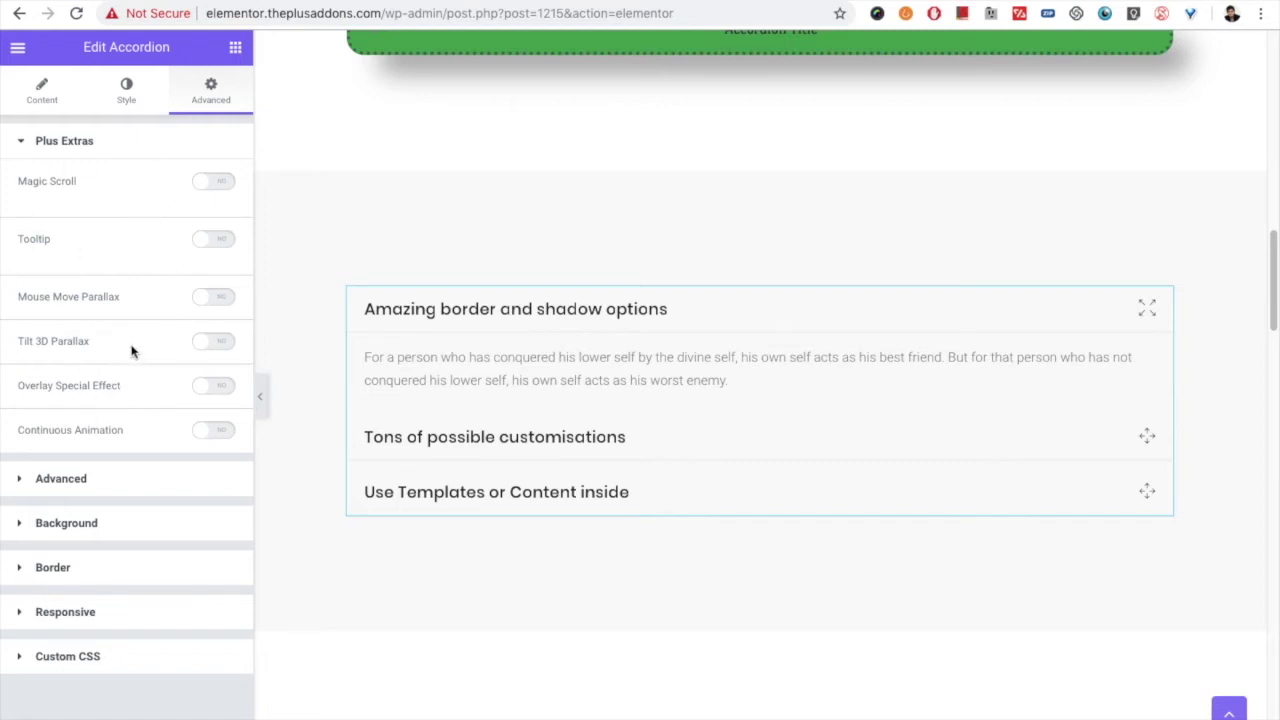
{"action": "left_click", "coordinate": [48, 106]}
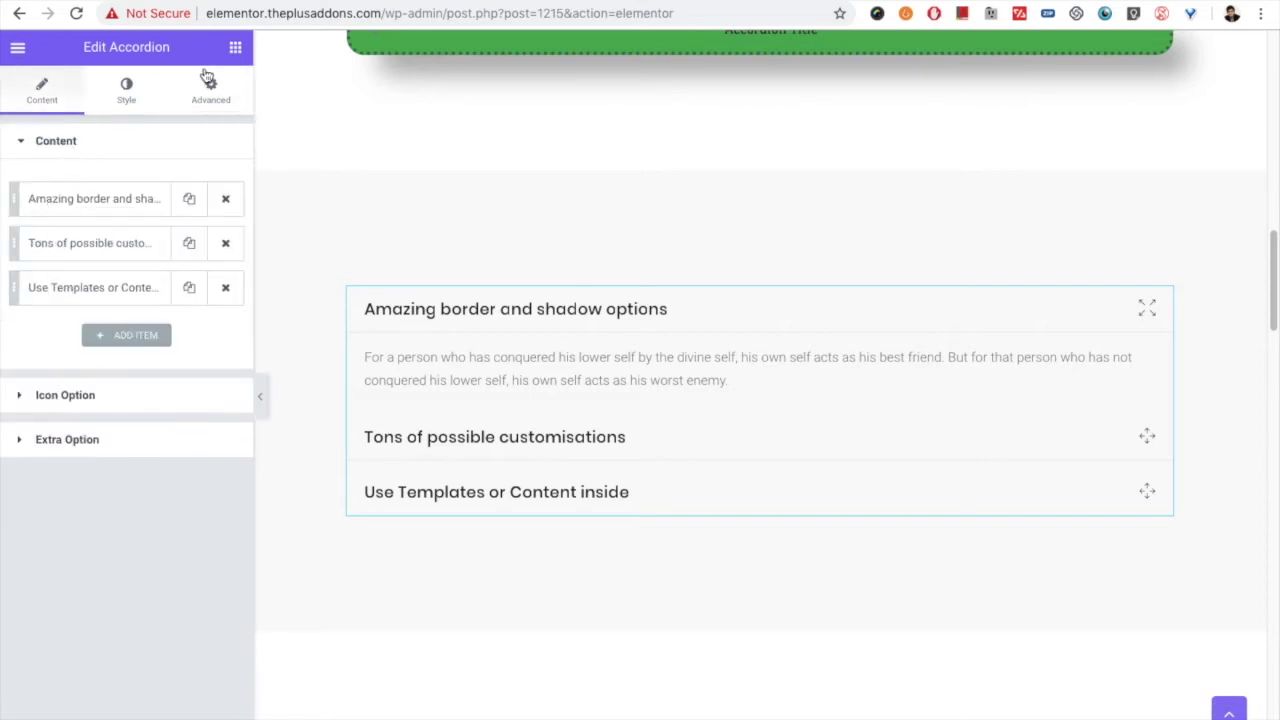